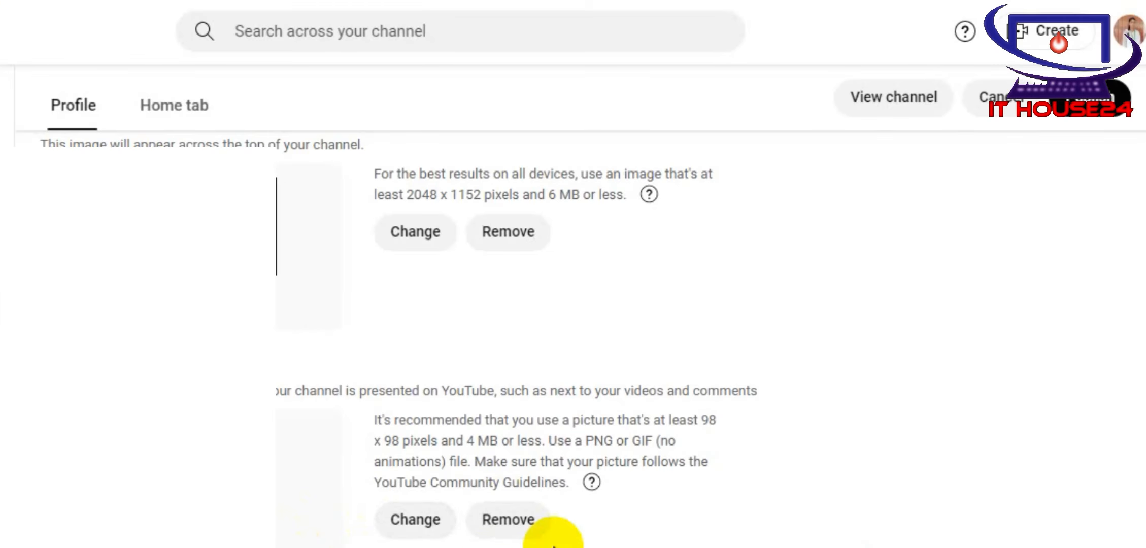
Step: Review the channel's name and handle fields in the profile customisation
{"action": "scroll", "coordinate": [407, 429], "scroll_direction": "down", "scroll_amount": 4}
{"action": "scroll", "coordinate": [406, 432], "scroll_direction": "down", "scroll_amount": 4}
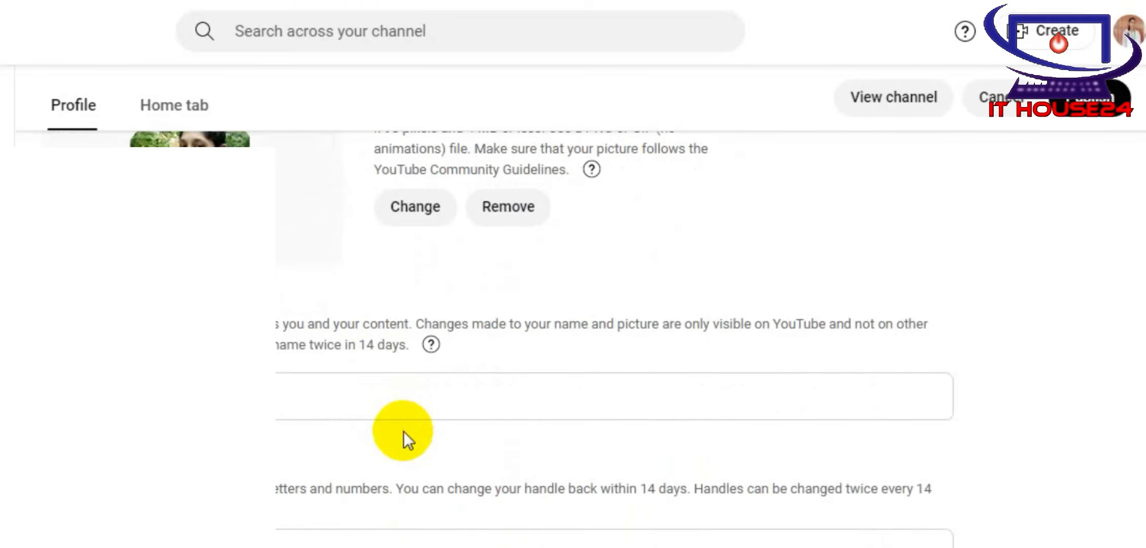
{"action": "left_click", "coordinate": [97, 295]}
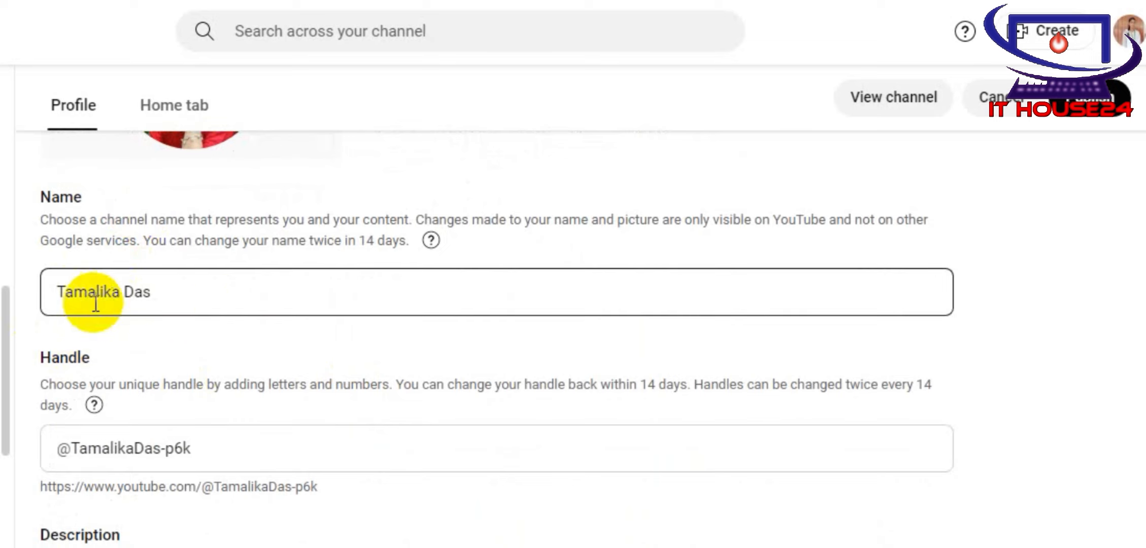
{"action": "left_click", "coordinate": [205, 397]}
{"action": "left_click", "coordinate": [202, 450]}
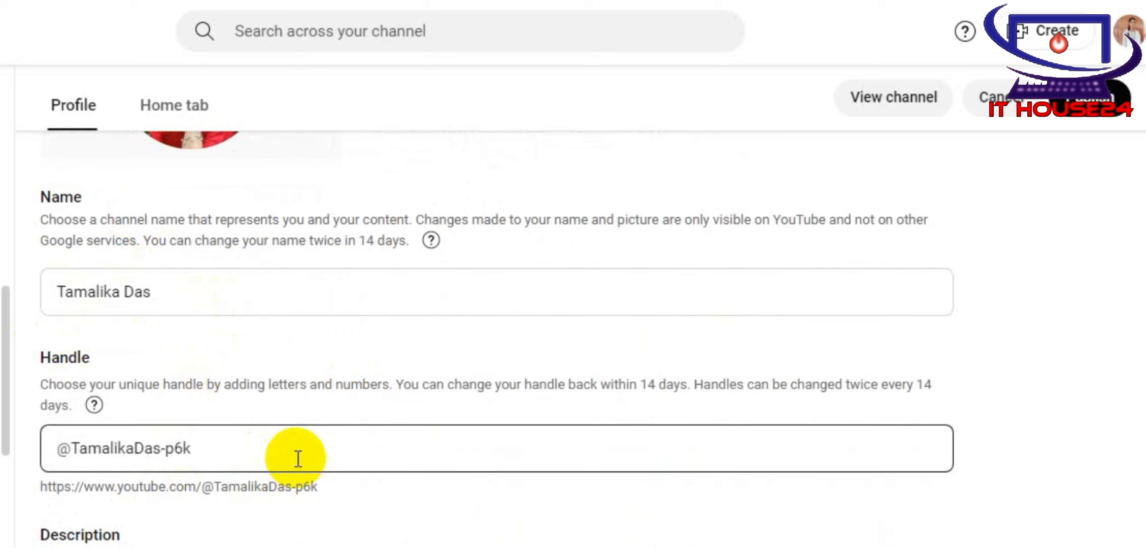
Step: Start editing the empty channel description, and switch to the Word document to get the prepared description text with keywords and hashtags
{"action": "scroll", "coordinate": [281, 456], "scroll_direction": "down", "scroll_amount": 4}
{"action": "left_click", "coordinate": [279, 453]}
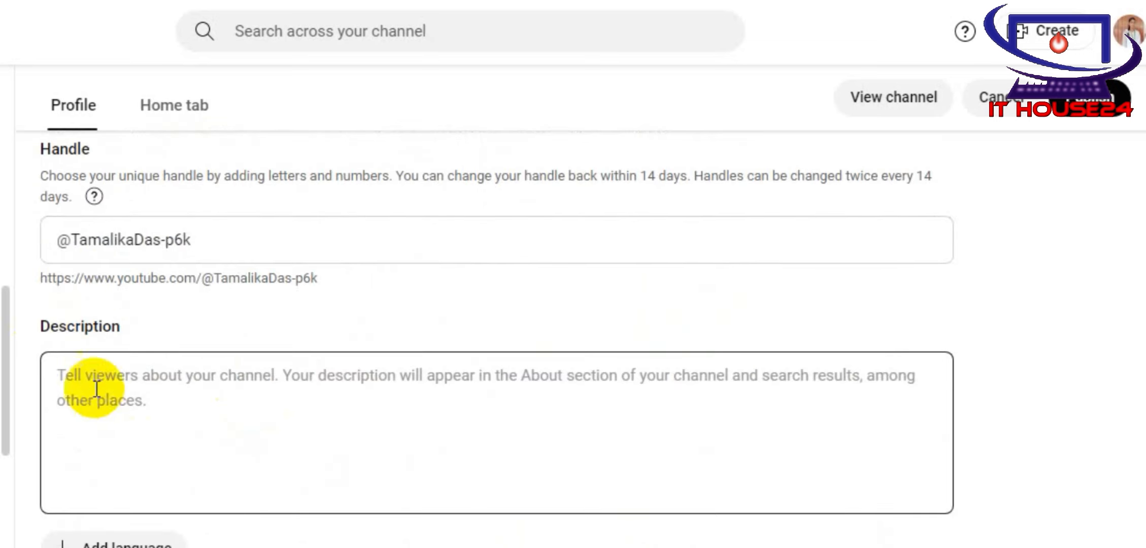
{"action": "left_click", "coordinate": [133, 402]}
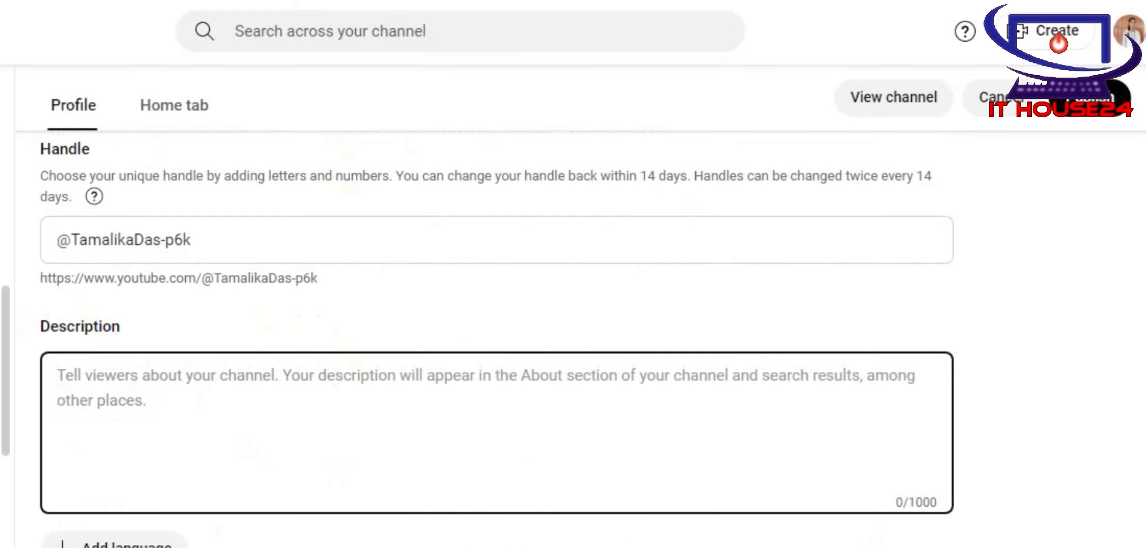
{"action": "key", "text": "alt+Tab"}
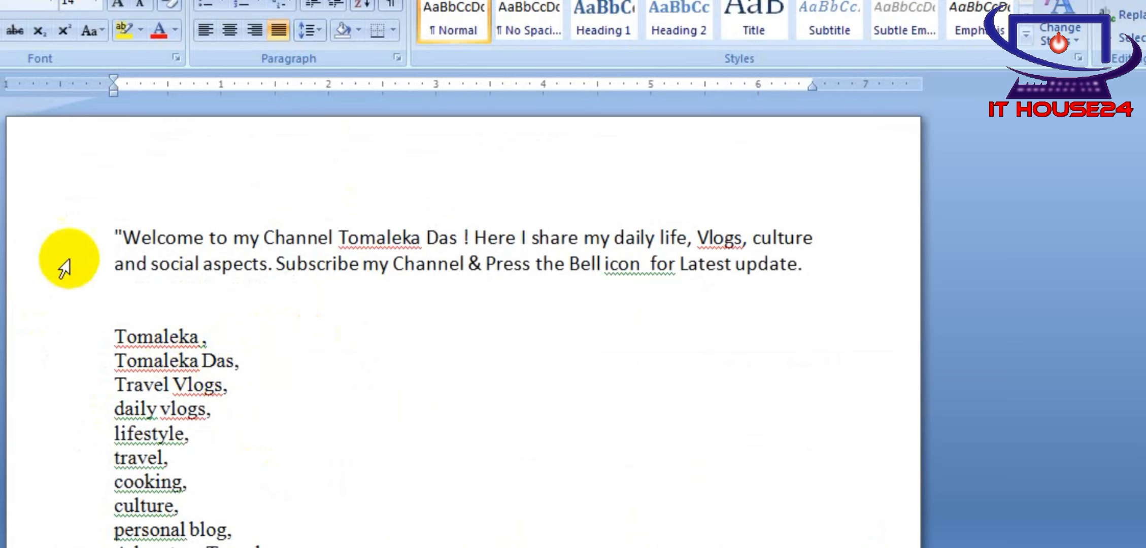
{"action": "scroll", "coordinate": [248, 323], "scroll_direction": "down", "scroll_amount": 8}
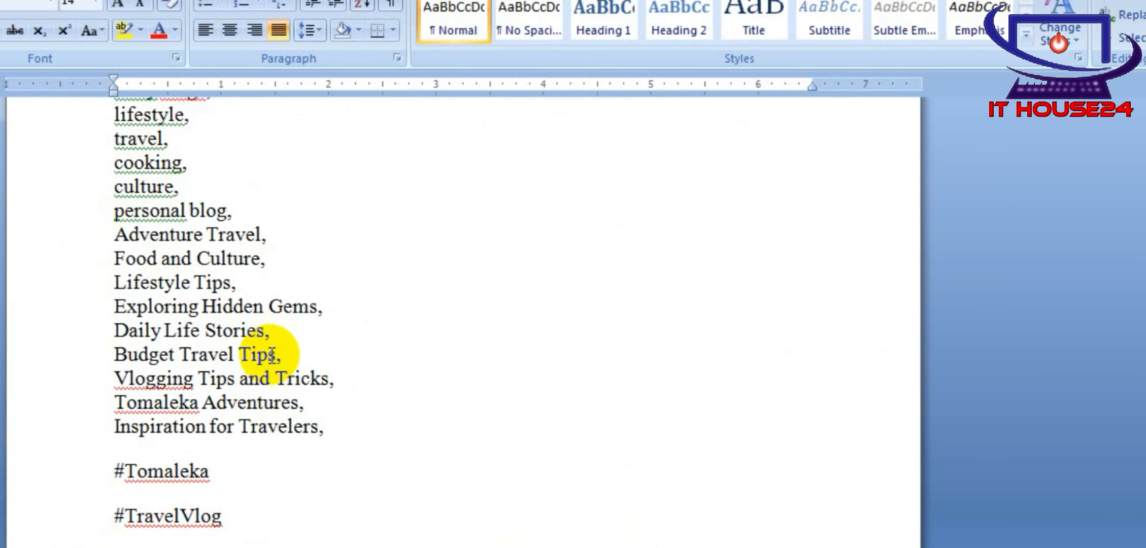
{"action": "scroll", "coordinate": [355, 425], "scroll_direction": "down", "scroll_amount": 6}
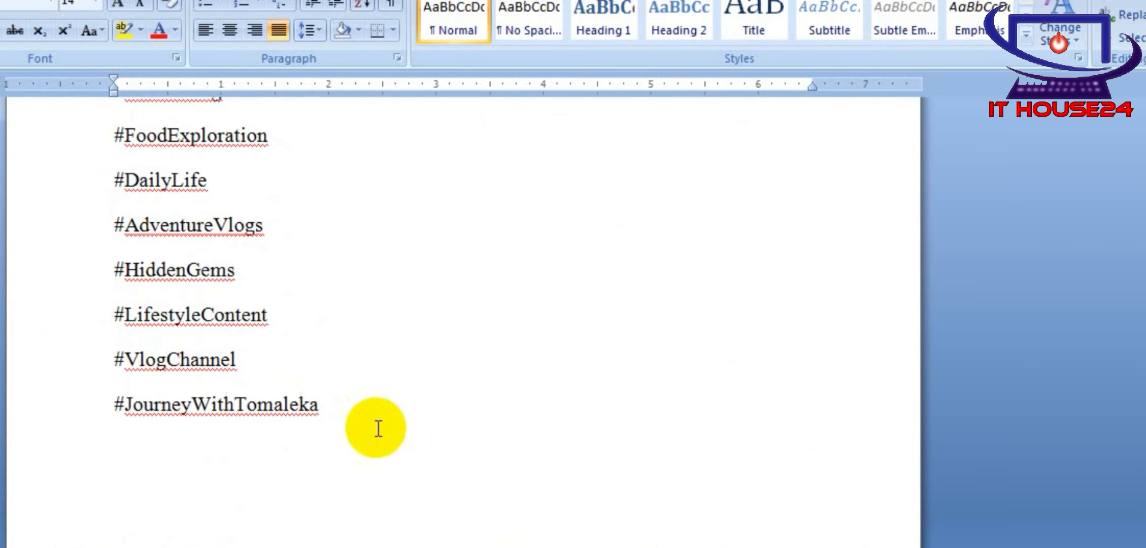
{"action": "scroll", "coordinate": [482, 355], "scroll_direction": "up", "scroll_amount": 14}
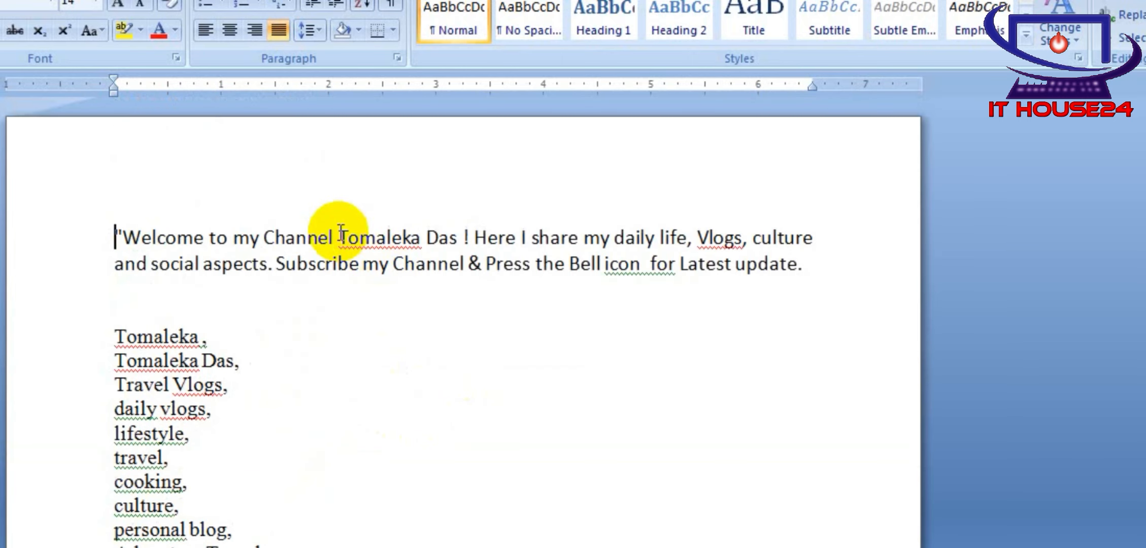
{"action": "left_click_drag", "start_coordinate": [338, 237], "coordinate": [458, 237]}
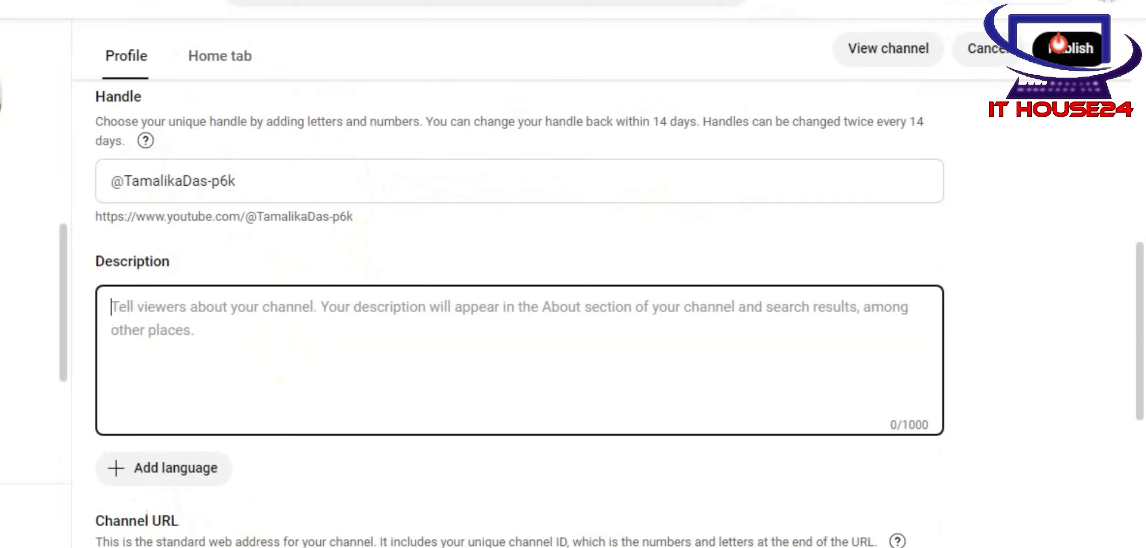
Step: Switch back to YouTube Studio, paste the prepared text with keywords and hashtags into the channel description, and check it
{"action": "right_click", "coordinate": [198, 320]}
{"action": "left_click", "coordinate": [269, 431]}
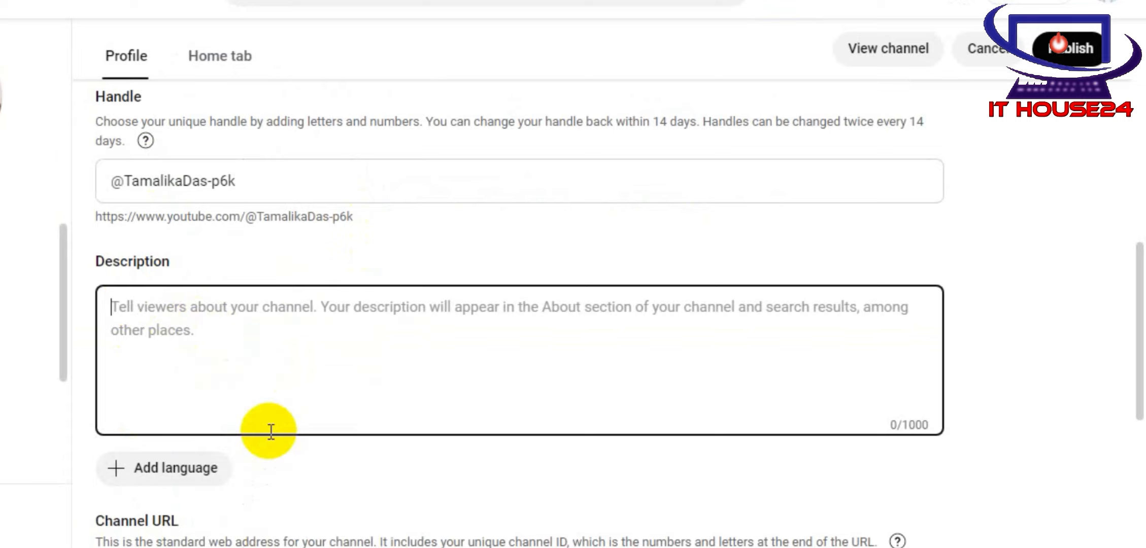
{"action": "key", "text": "ctrl+v"}
{"action": "scroll", "coordinate": [827, 378], "scroll_direction": "down", "scroll_amount": 5}
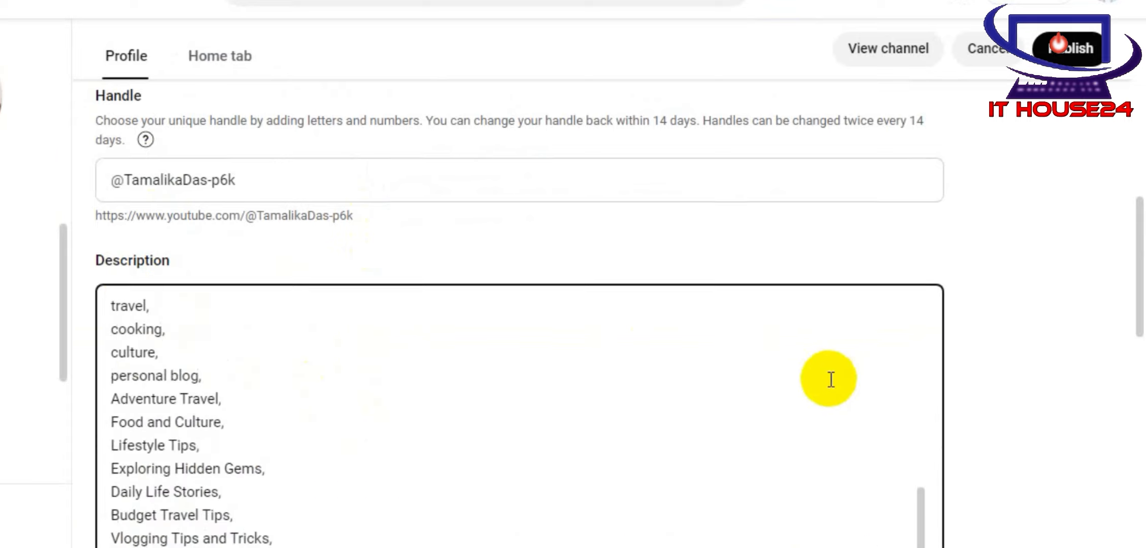
{"action": "scroll", "coordinate": [1036, 300], "scroll_direction": "down", "scroll_amount": 5}
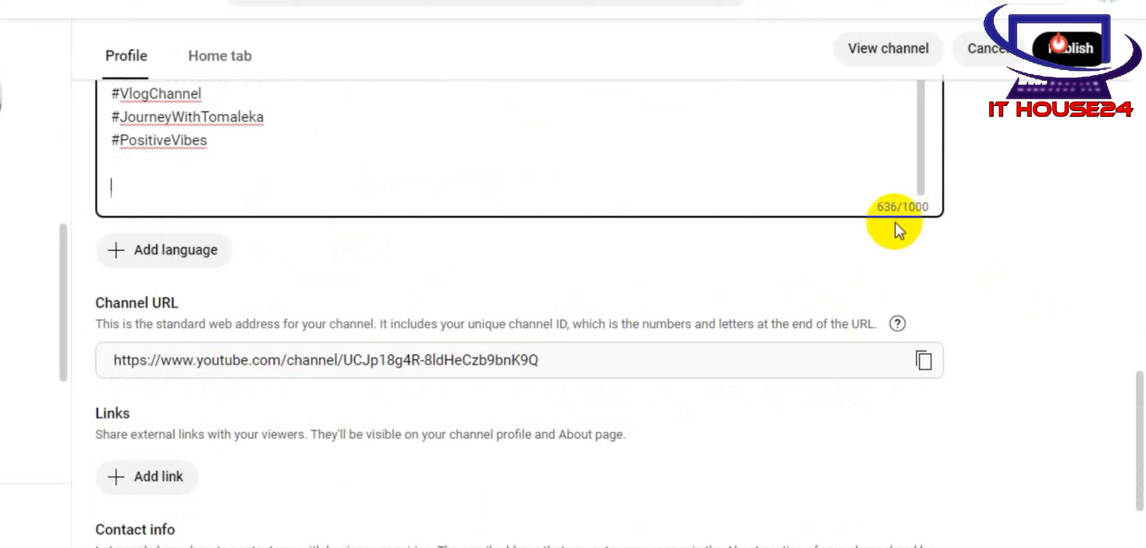
{"action": "left_click", "coordinate": [932, 206]}
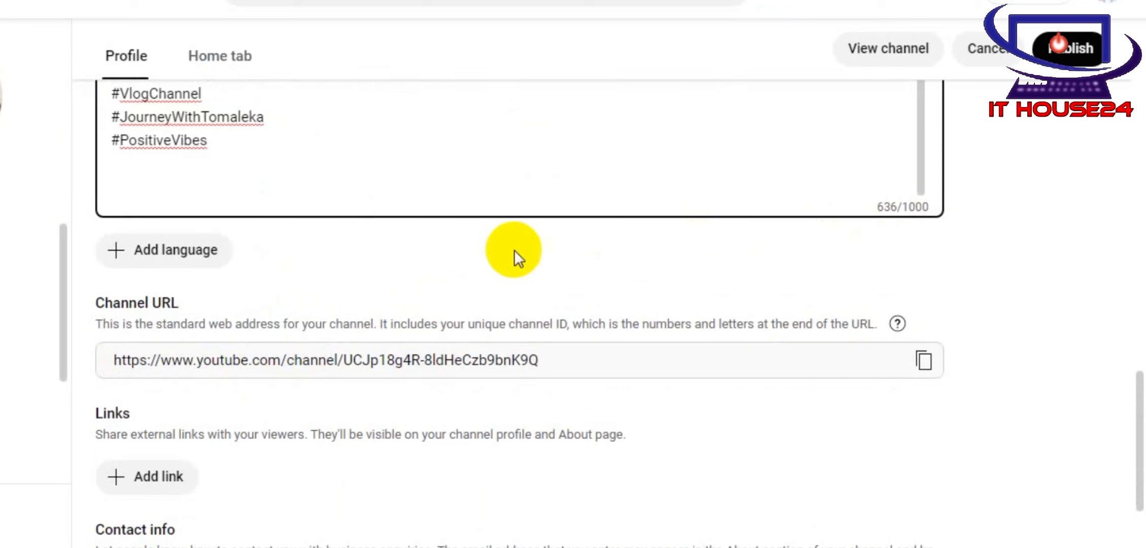
{"action": "scroll", "coordinate": [498, 248], "scroll_direction": "up", "scroll_amount": 10}
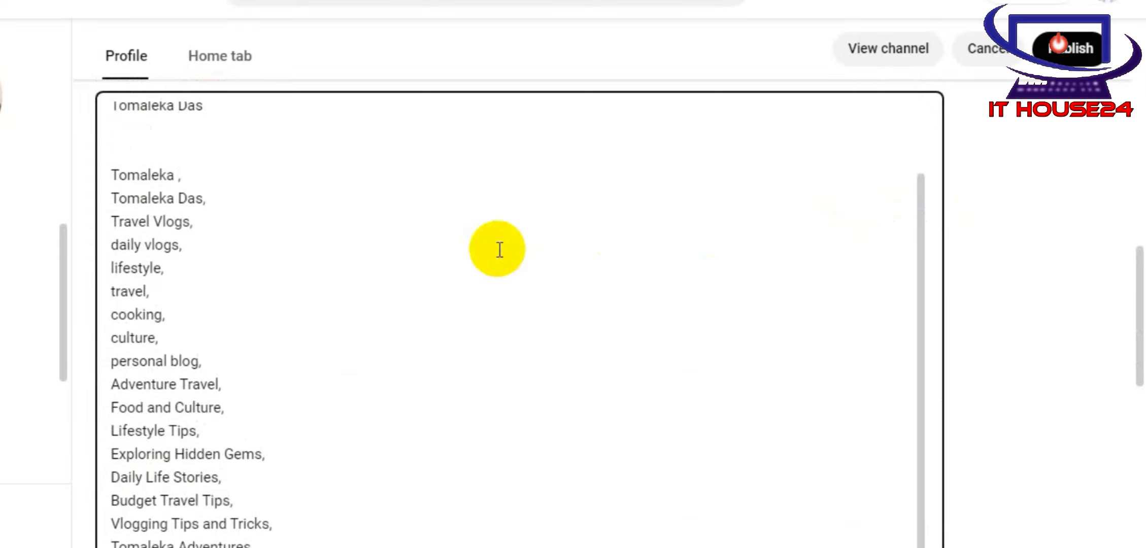
{"action": "scroll", "coordinate": [883, 307], "scroll_direction": "down", "scroll_amount": 15}
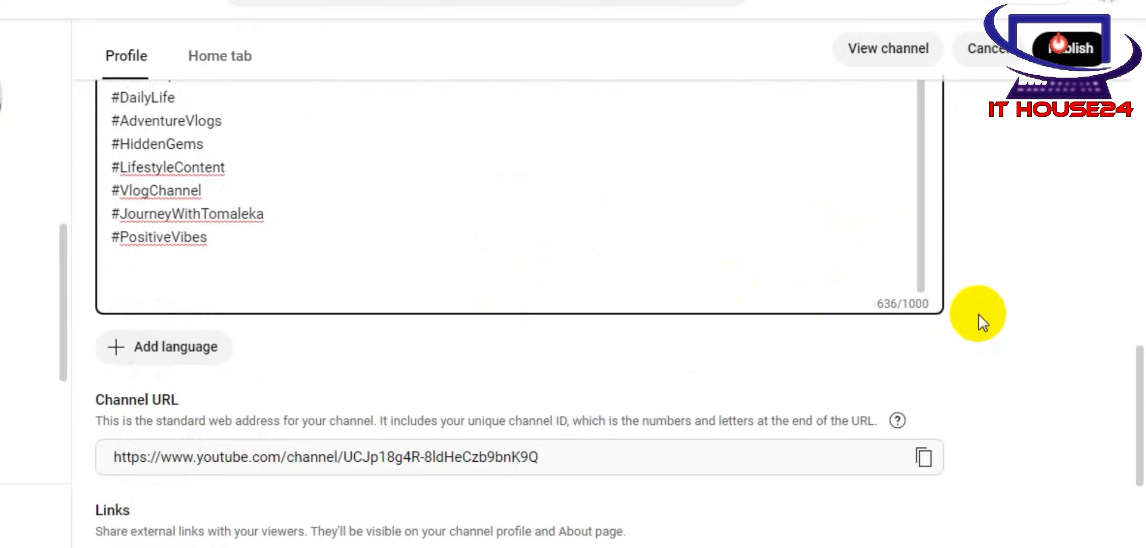
Step: Set the video watermark's display time to End of video
{"action": "scroll", "coordinate": [448, 230], "scroll_direction": "down", "scroll_amount": 5}
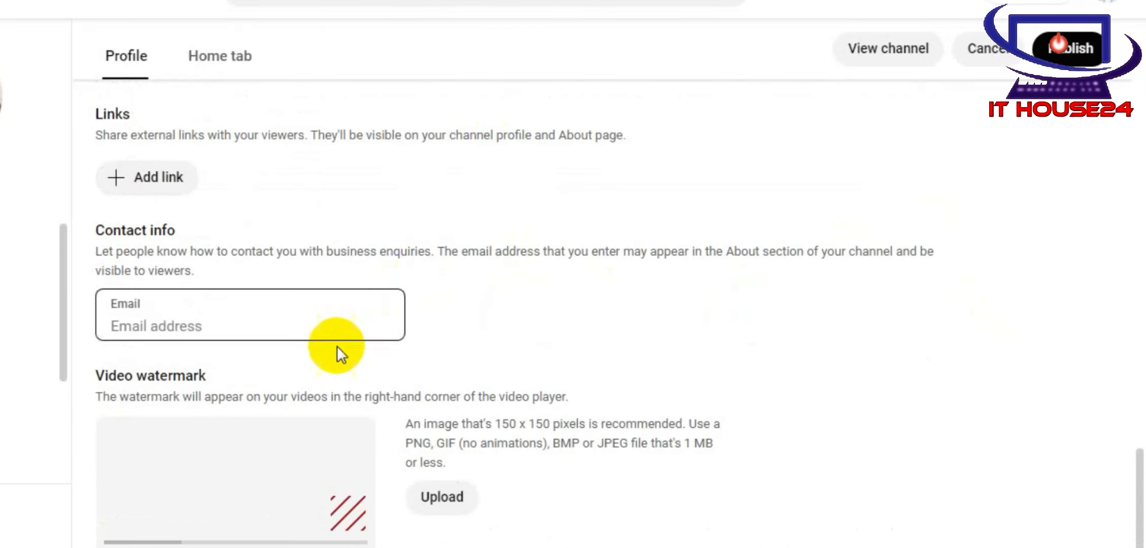
{"action": "left_click", "coordinate": [309, 336]}
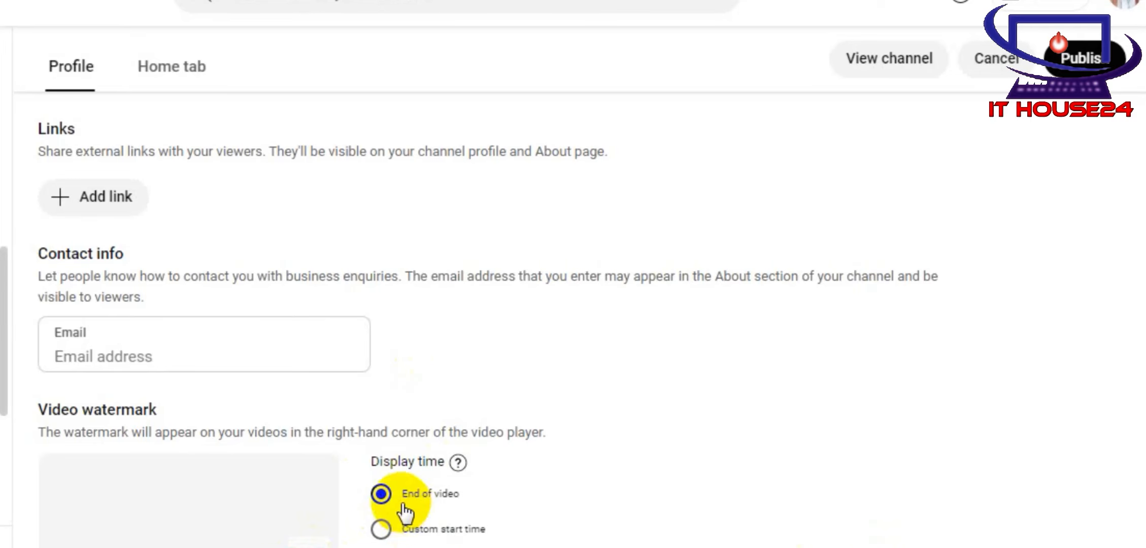
{"action": "left_click", "coordinate": [382, 493]}
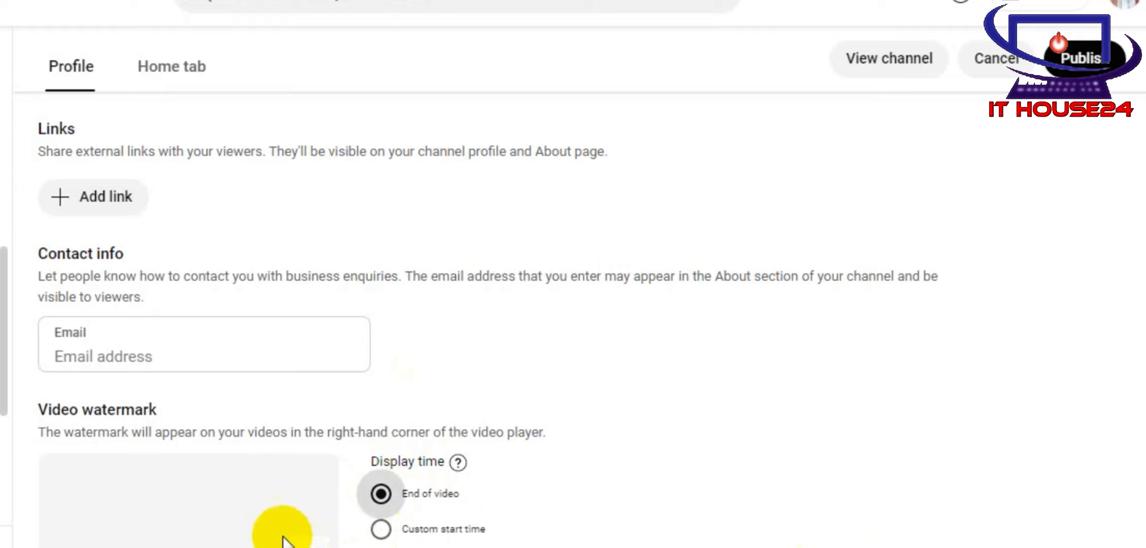
{"action": "scroll", "coordinate": [432, 476], "scroll_direction": "down", "scroll_amount": 1}
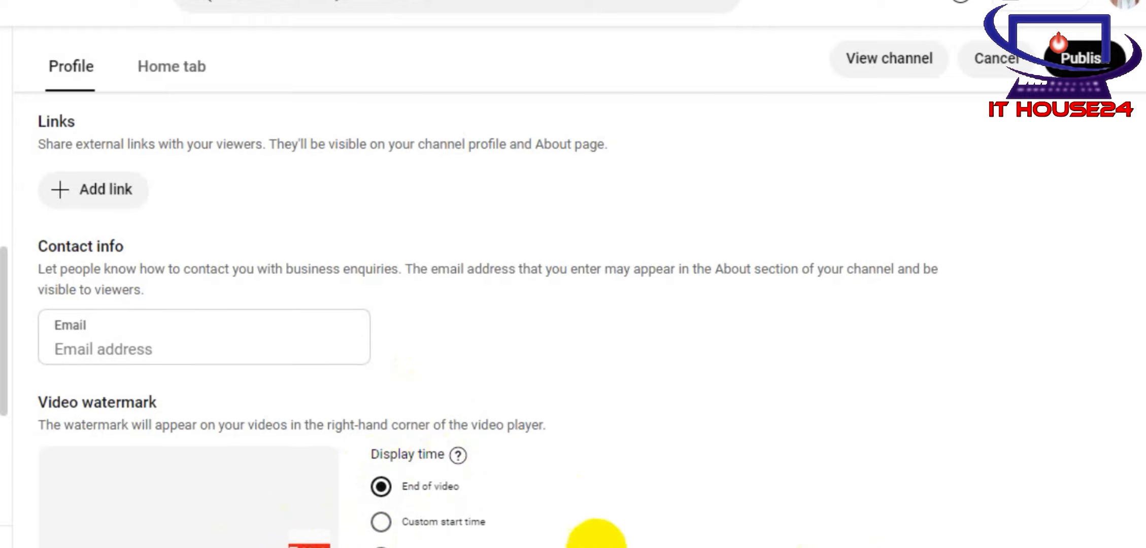
Step: Open the channel's Home tab customisation and turn on showing the Home tab
{"action": "scroll", "coordinate": [757, 238], "scroll_direction": "up", "scroll_amount": 10}
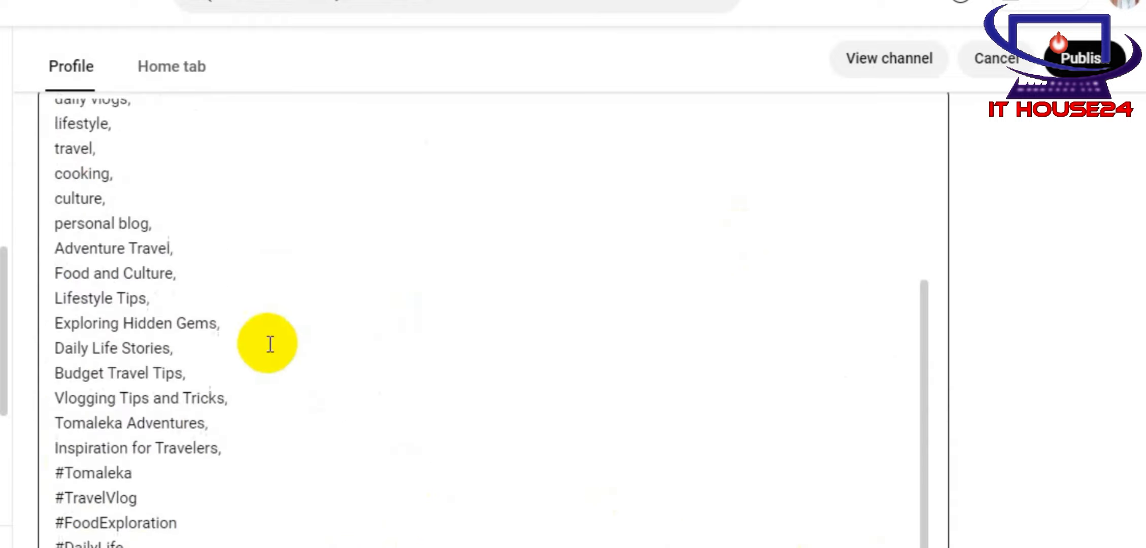
{"action": "scroll", "coordinate": [271, 345], "scroll_direction": "up", "scroll_amount": 3}
{"action": "scroll", "coordinate": [85, 85], "scroll_direction": "up", "scroll_amount": 8}
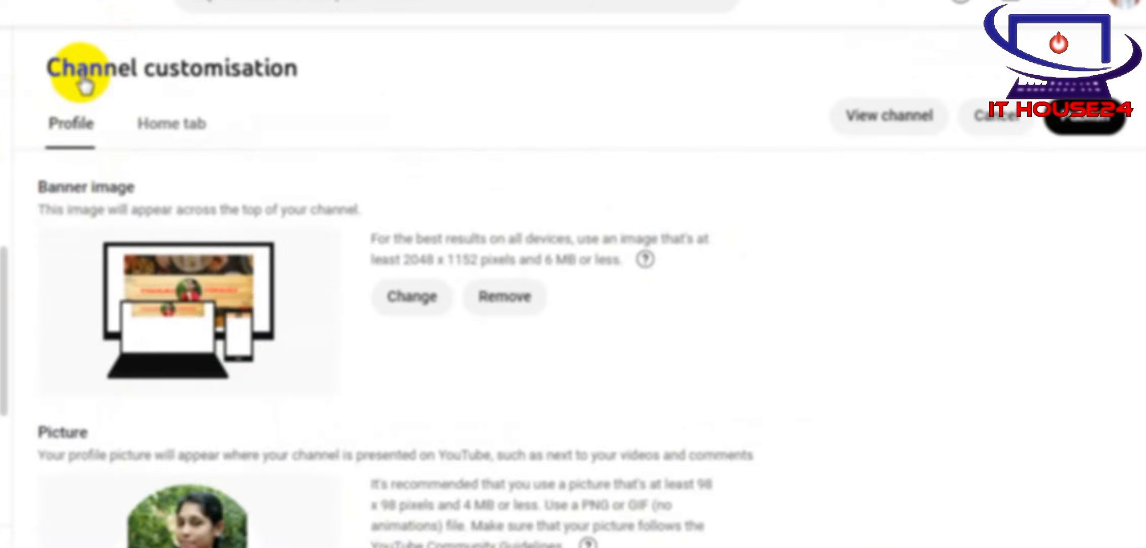
{"action": "left_click", "coordinate": [175, 138]}
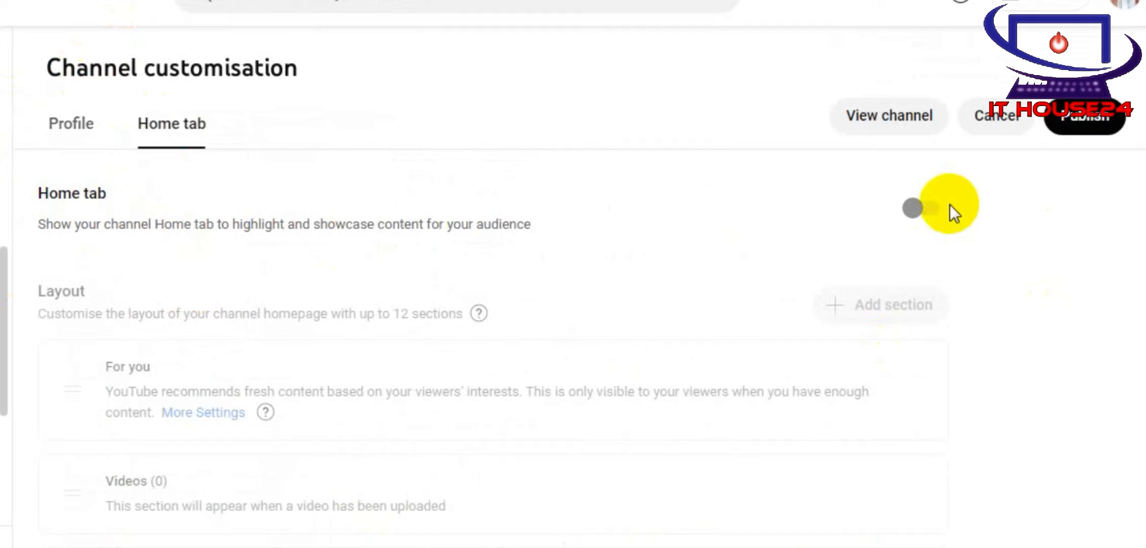
{"action": "left_click", "coordinate": [927, 211]}
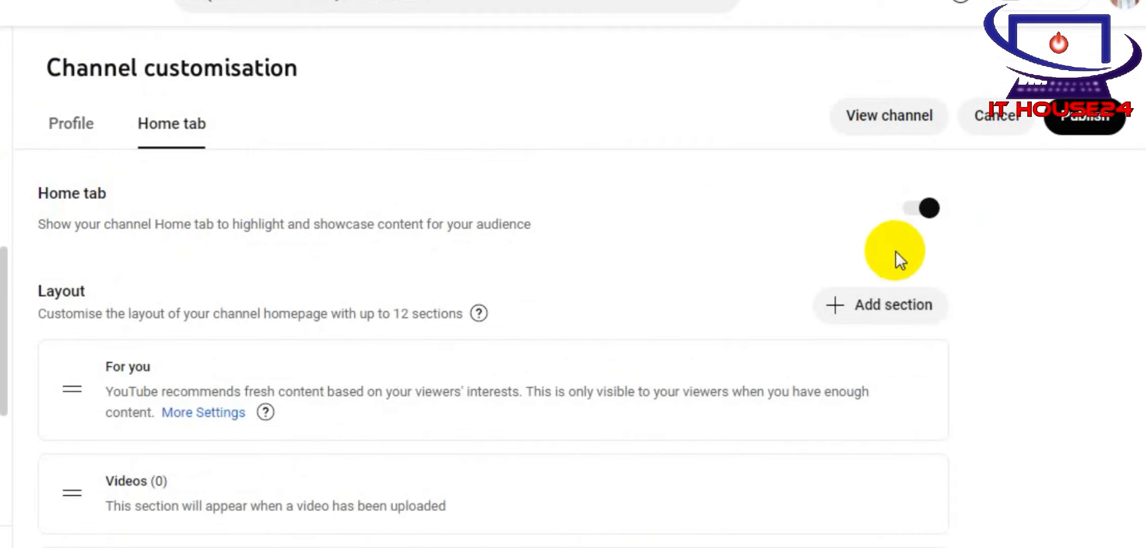
Step: Examine the sections in the channel homepage layout, from For you to Created playlists
{"action": "scroll", "coordinate": [417, 379], "scroll_direction": "down", "scroll_amount": 2}
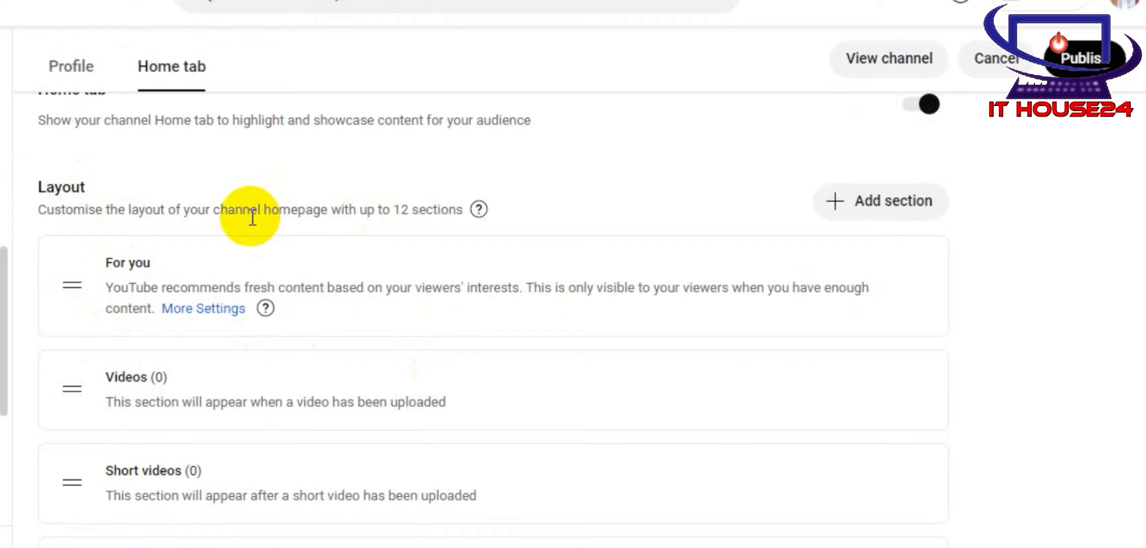
{"action": "scroll", "coordinate": [288, 292], "scroll_direction": "down", "scroll_amount": 3}
{"action": "scroll", "coordinate": [780, 259], "scroll_direction": "up", "scroll_amount": 5}
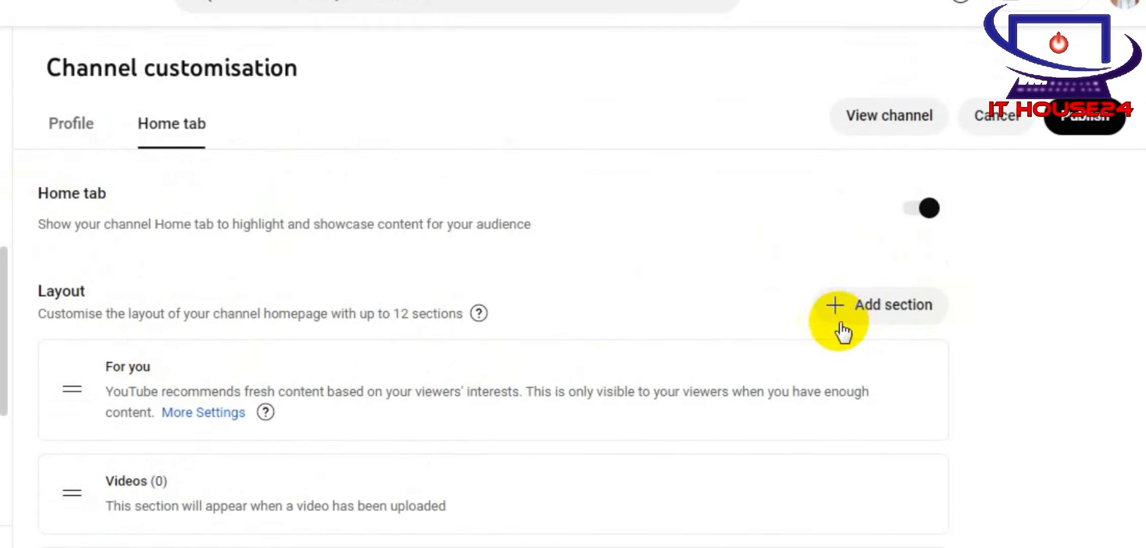
{"action": "scroll", "coordinate": [232, 313], "scroll_direction": "down", "scroll_amount": 2}
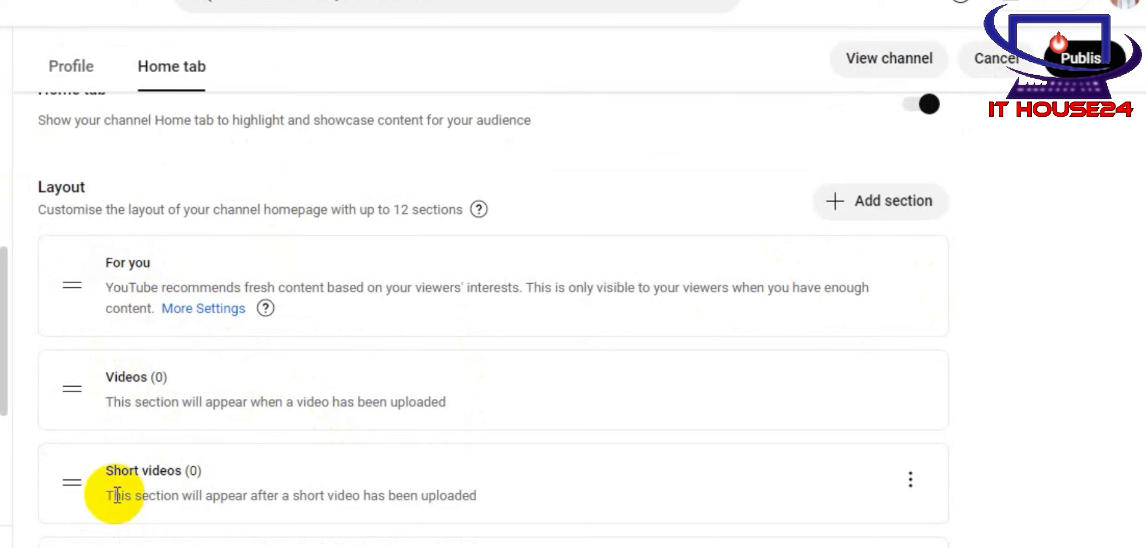
{"action": "scroll", "coordinate": [180, 462], "scroll_direction": "down", "scroll_amount": 3}
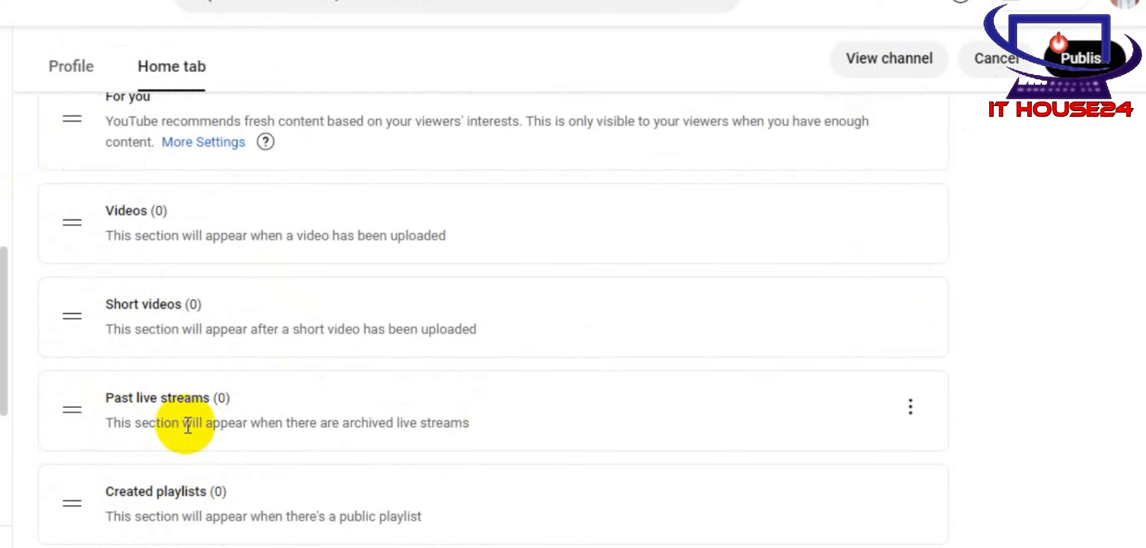
{"action": "scroll", "coordinate": [1062, 389], "scroll_direction": "up", "scroll_amount": 5}
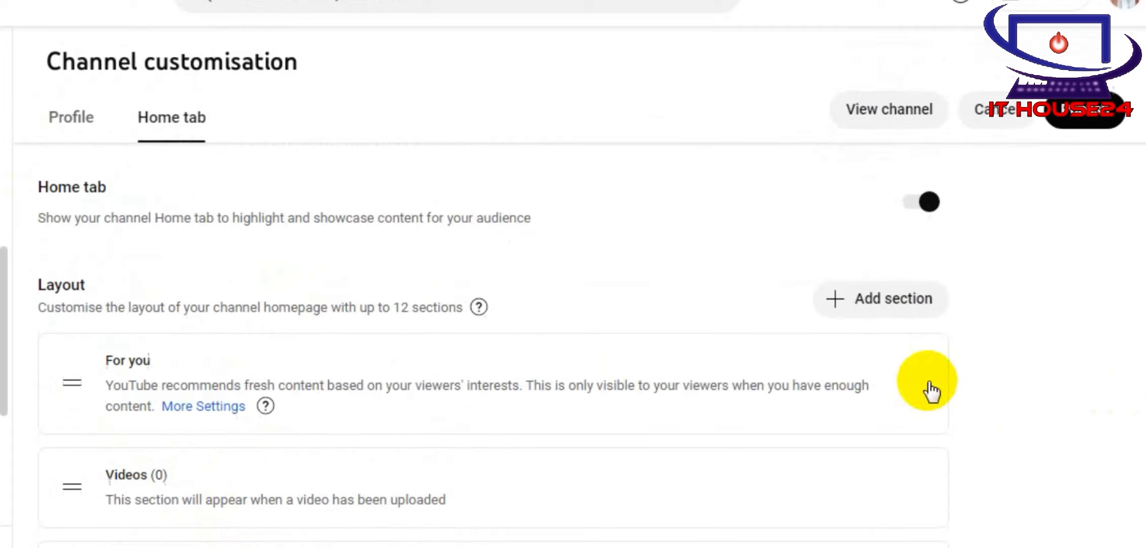
Step: Add a Popular videos section to the homepage layout and move it directly below the Videos section
{"action": "left_click", "coordinate": [849, 308]}
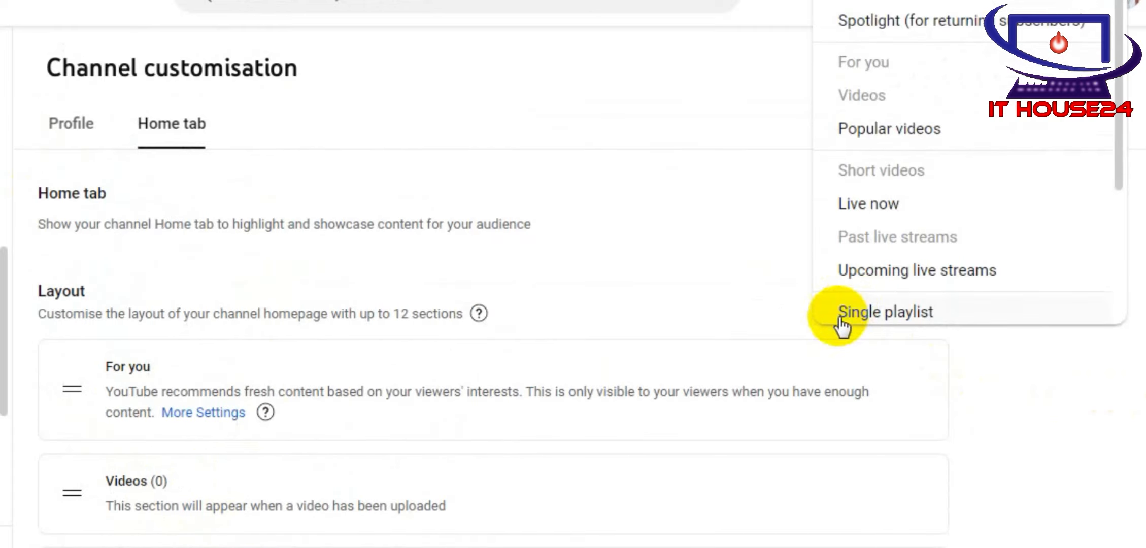
{"action": "left_click", "coordinate": [702, 333]}
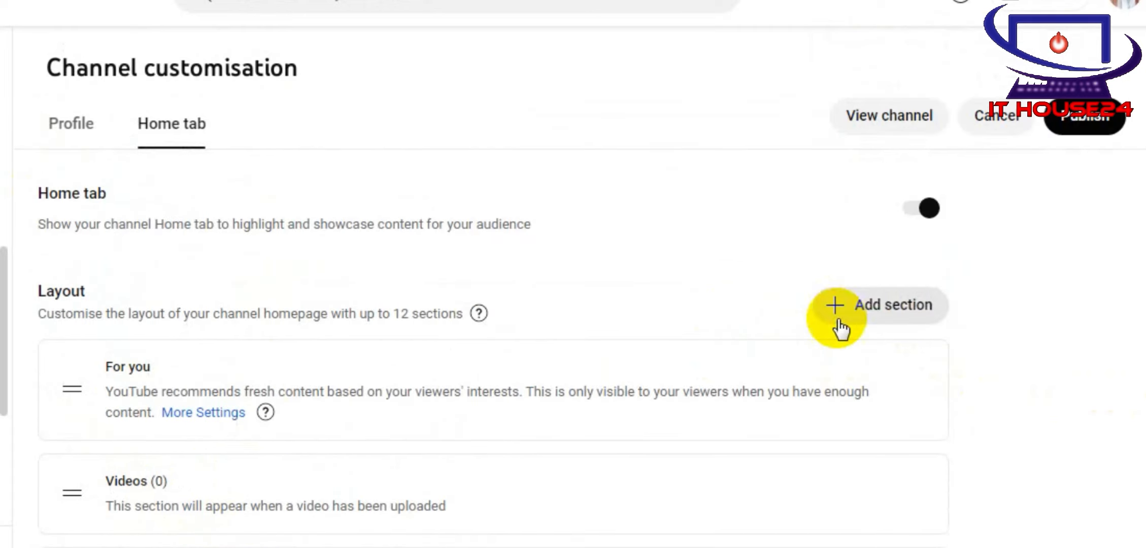
{"action": "left_click", "coordinate": [902, 308]}
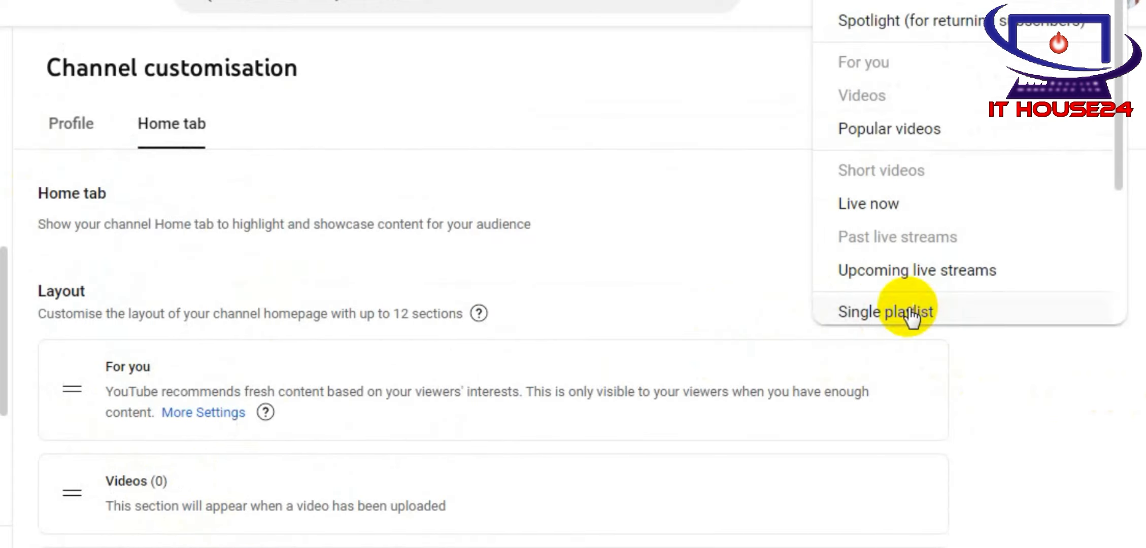
{"action": "left_click", "coordinate": [959, 131]}
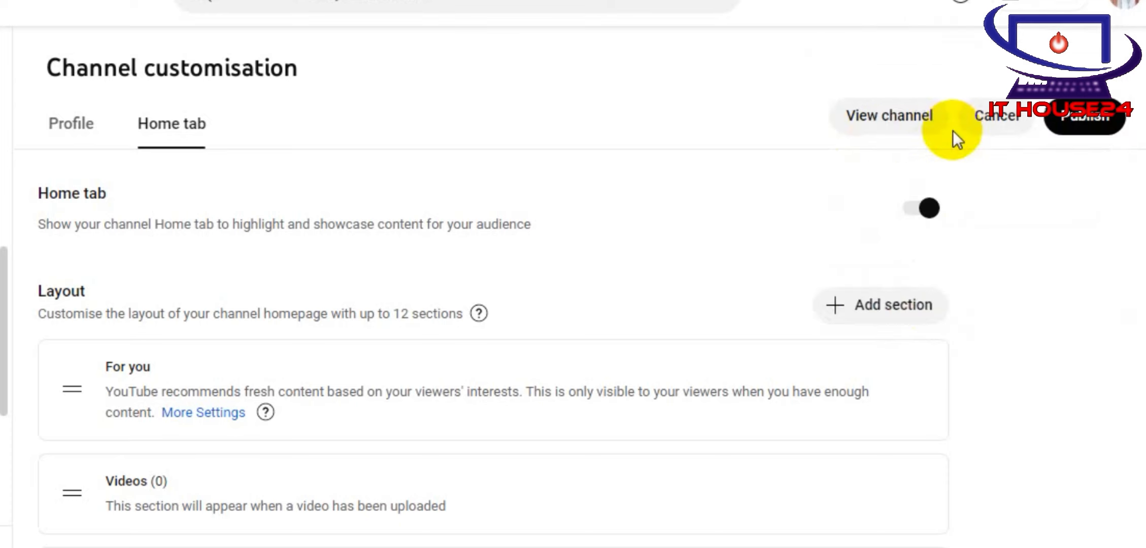
{"action": "scroll", "coordinate": [162, 360], "scroll_direction": "down", "scroll_amount": 5}
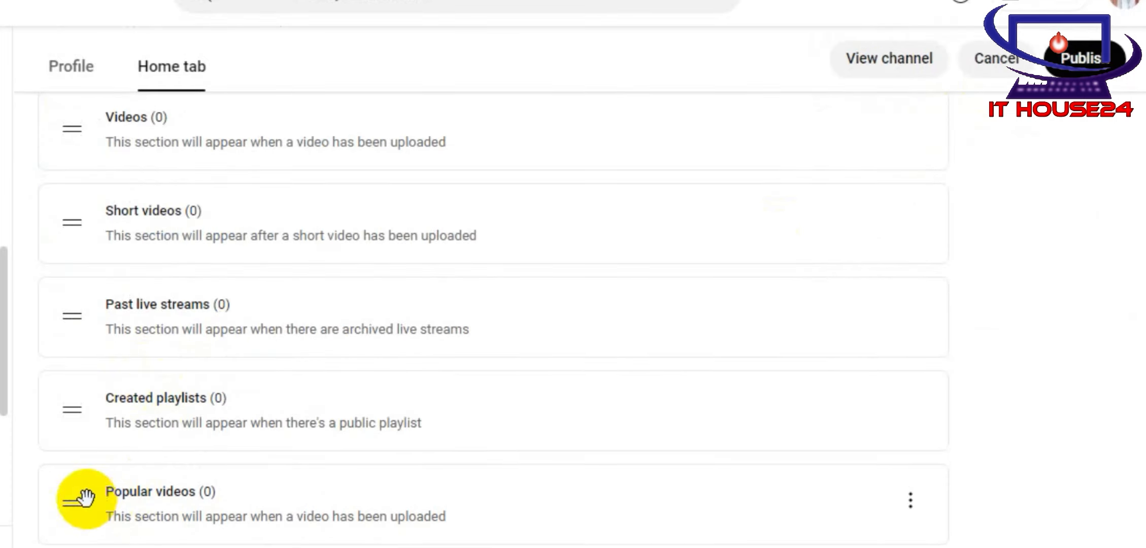
{"action": "left_click_drag", "start_coordinate": [84, 498], "coordinate": [79, 150]}
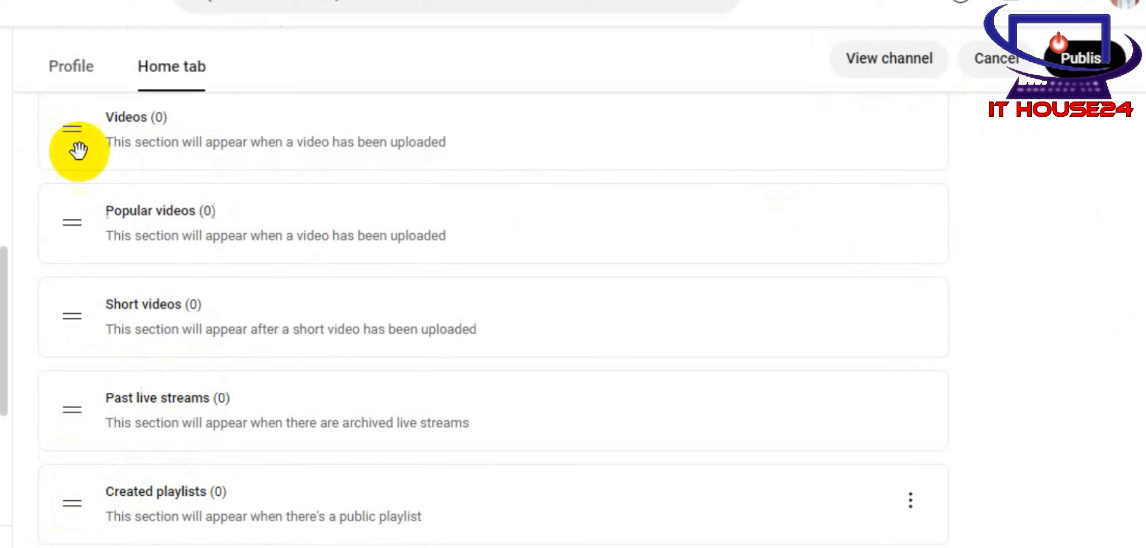
Step: Add a Live now section to the channel homepage layout
{"action": "scroll", "coordinate": [101, 193], "scroll_direction": "up", "scroll_amount": 6}
{"action": "scroll", "coordinate": [192, 359], "scroll_direction": "down", "scroll_amount": 2}
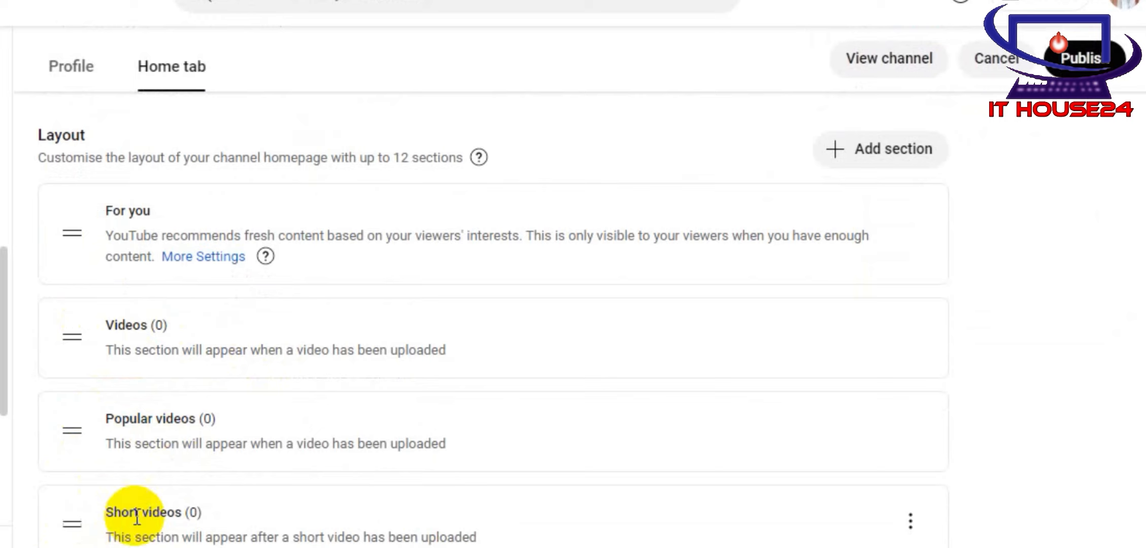
{"action": "scroll", "coordinate": [119, 525], "scroll_direction": "down", "scroll_amount": 2}
{"action": "scroll", "coordinate": [875, 266], "scroll_direction": "up", "scroll_amount": 5}
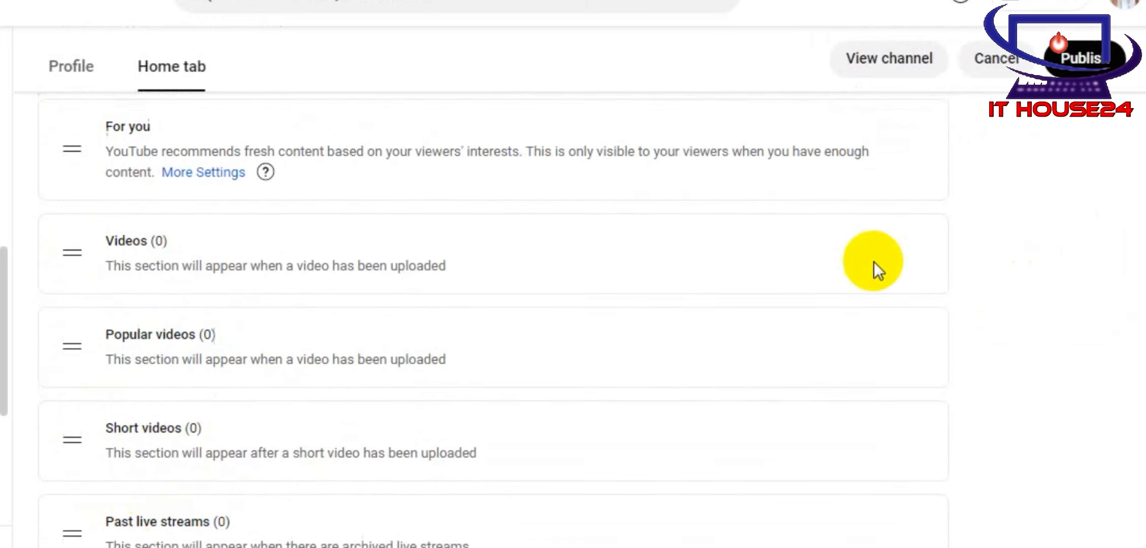
{"action": "left_click", "coordinate": [873, 328]}
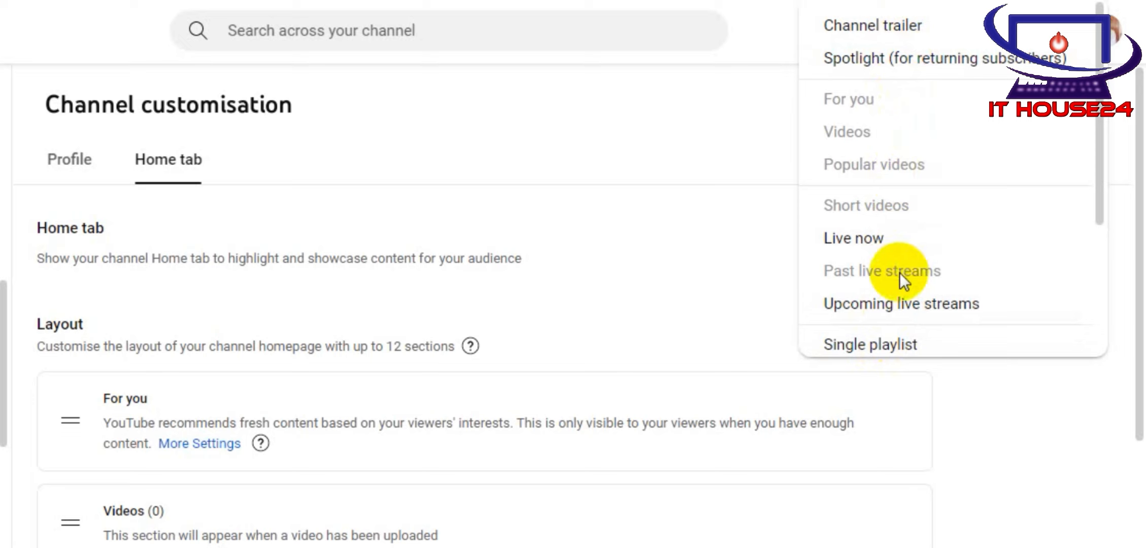
{"action": "left_click", "coordinate": [892, 244]}
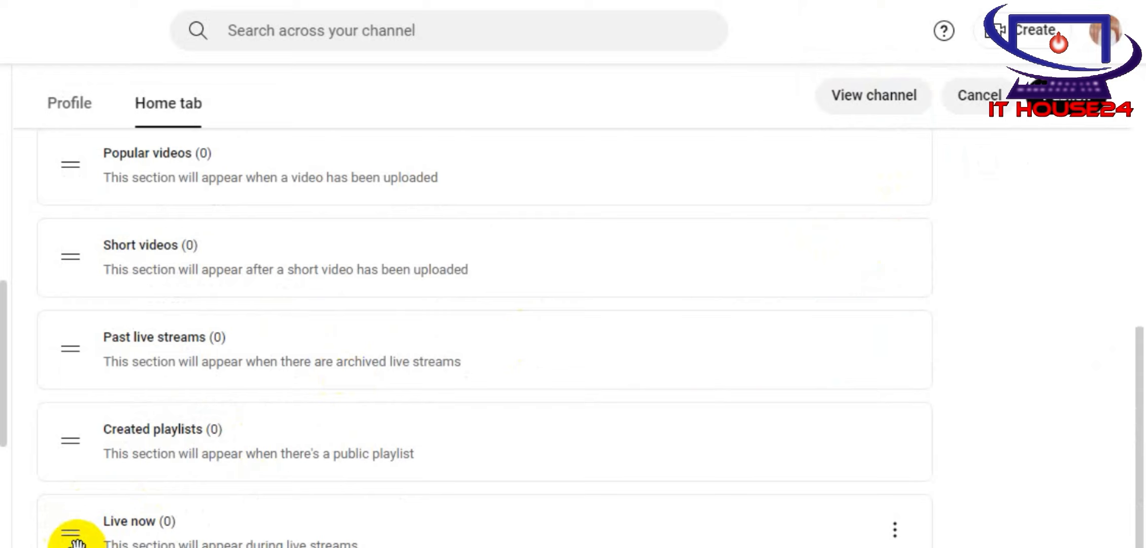
Step: Move the Live now section to the top of the layout, above For you, and publish the changes
{"action": "left_click_drag", "start_coordinate": [77, 542], "coordinate": [84, 349]}
{"action": "scroll", "coordinate": [76, 457], "scroll_direction": "up", "scroll_amount": 4}
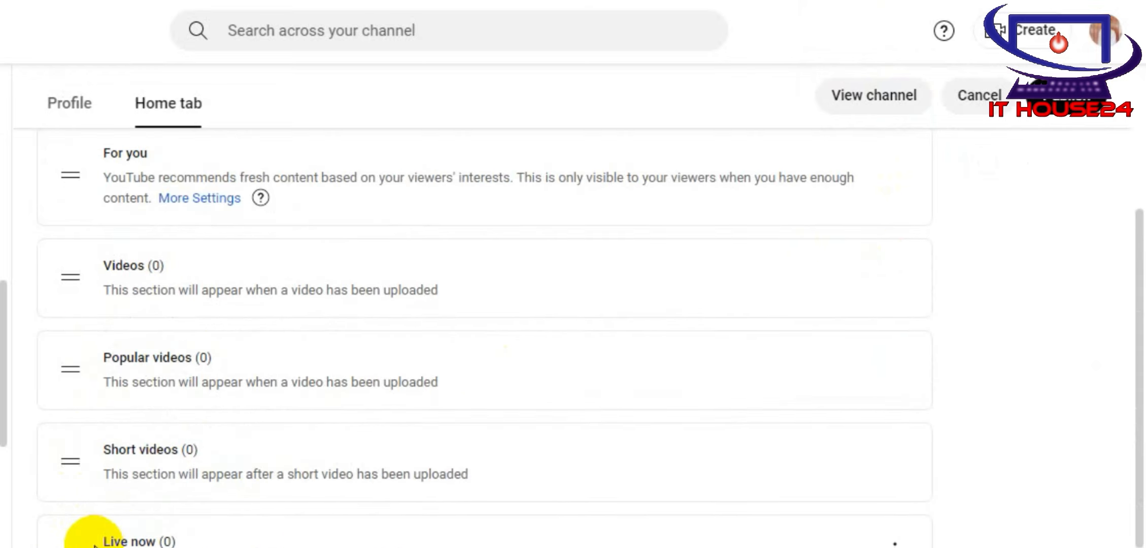
{"action": "left_click_drag", "start_coordinate": [93, 542], "coordinate": [97, 264]}
{"action": "left_click", "coordinate": [640, 532]}
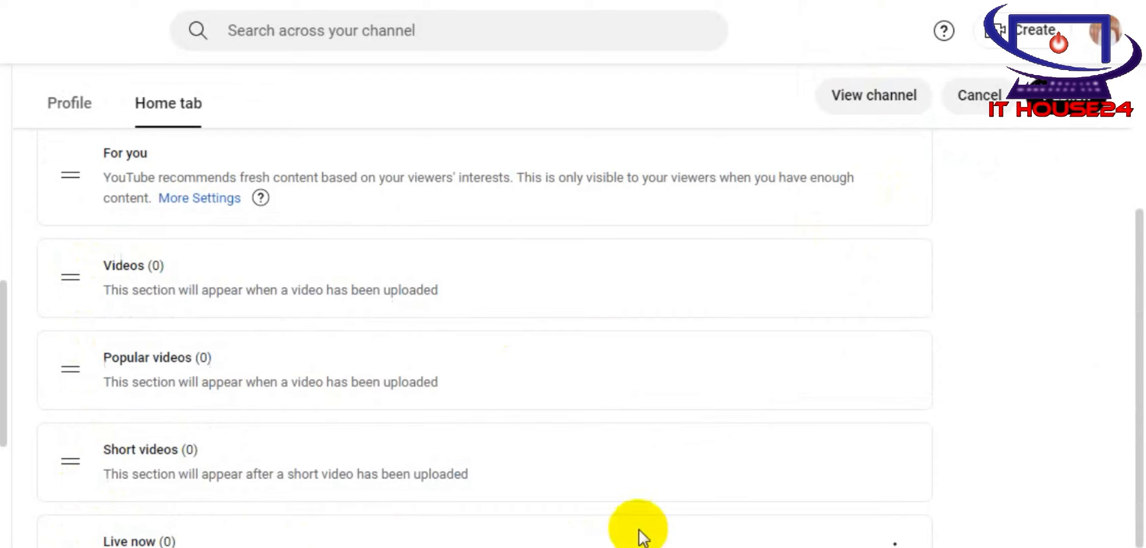
{"action": "left_click_drag", "start_coordinate": [69, 542], "coordinate": [56, 249]}
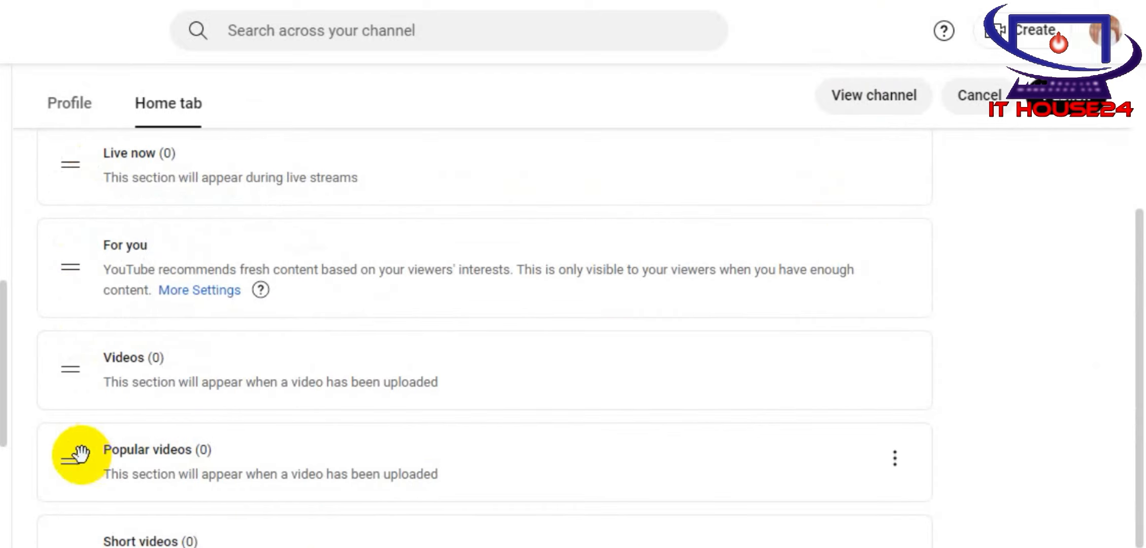
{"action": "scroll", "coordinate": [205, 479], "scroll_direction": "up", "scroll_amount": 2}
{"action": "scroll", "coordinate": [884, 441], "scroll_direction": "down", "scroll_amount": 3}
{"action": "scroll", "coordinate": [660, 467], "scroll_direction": "down", "scroll_amount": 3}
{"action": "scroll", "coordinate": [515, 492], "scroll_direction": "up", "scroll_amount": 8}
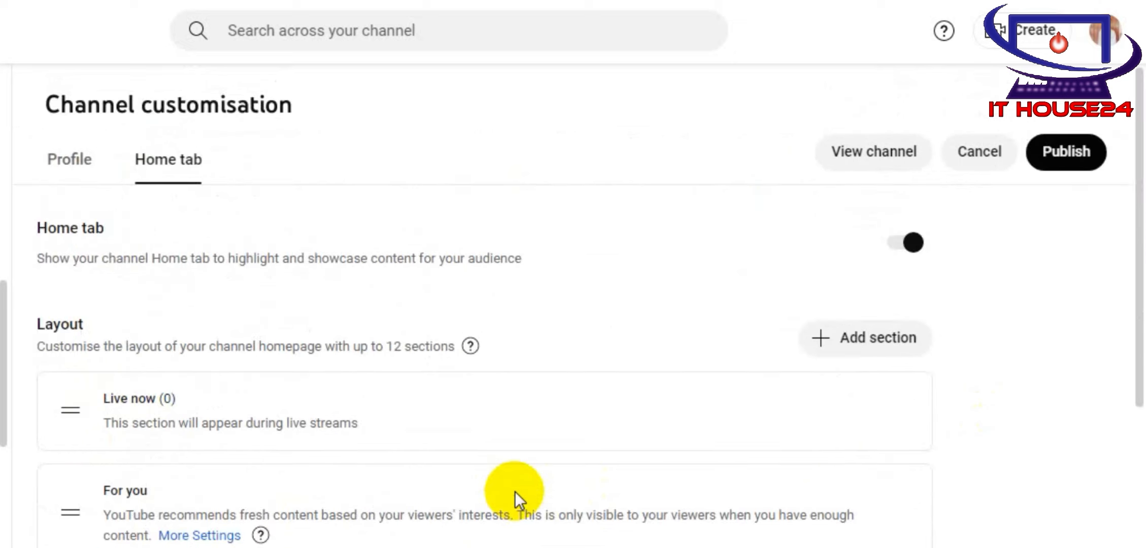
{"action": "left_click", "coordinate": [1066, 163]}
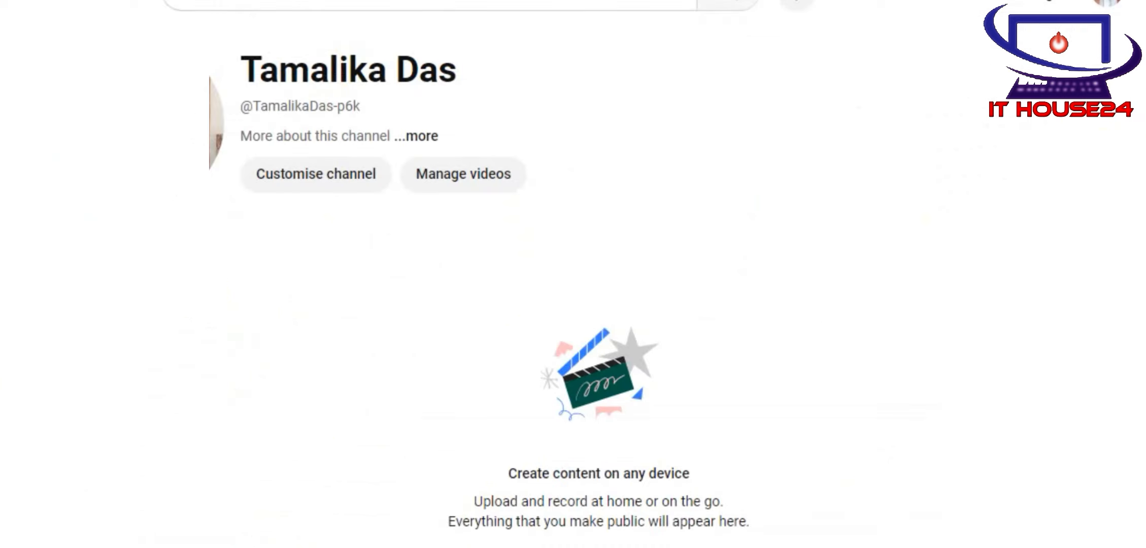
Step: Reload the public channel page and check its About details
{"action": "right_click", "coordinate": [554, 70]}
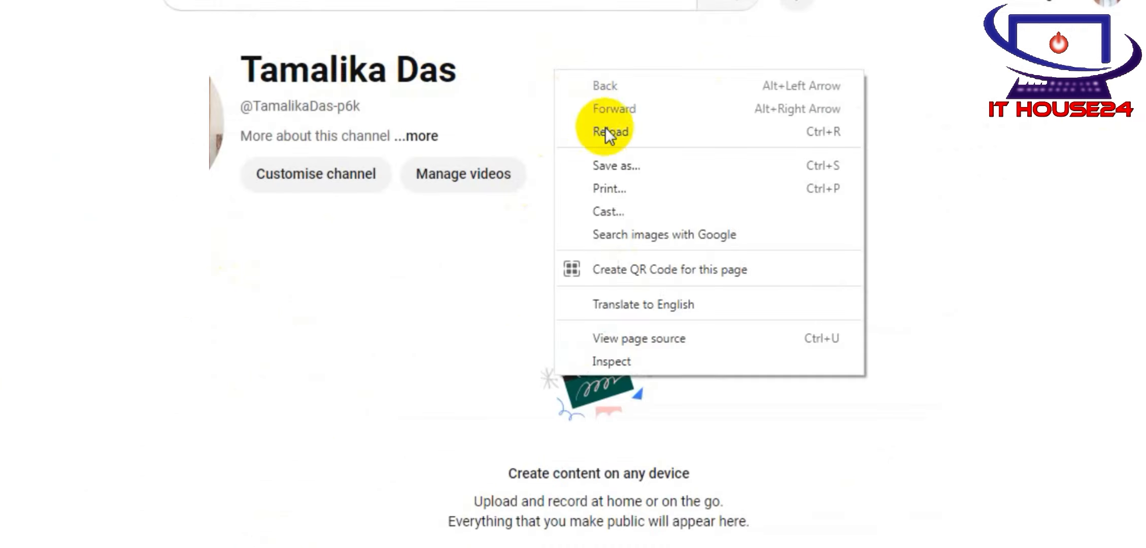
{"action": "left_click", "coordinate": [606, 135]}
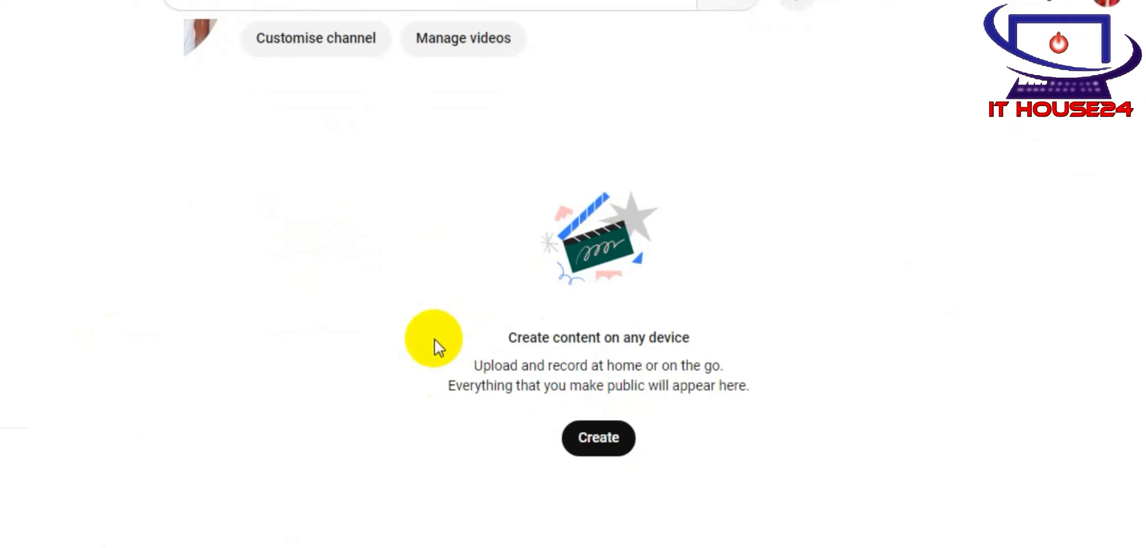
{"action": "scroll", "coordinate": [427, 332], "scroll_direction": "up", "scroll_amount": 2}
{"action": "left_click", "coordinate": [417, 203]}
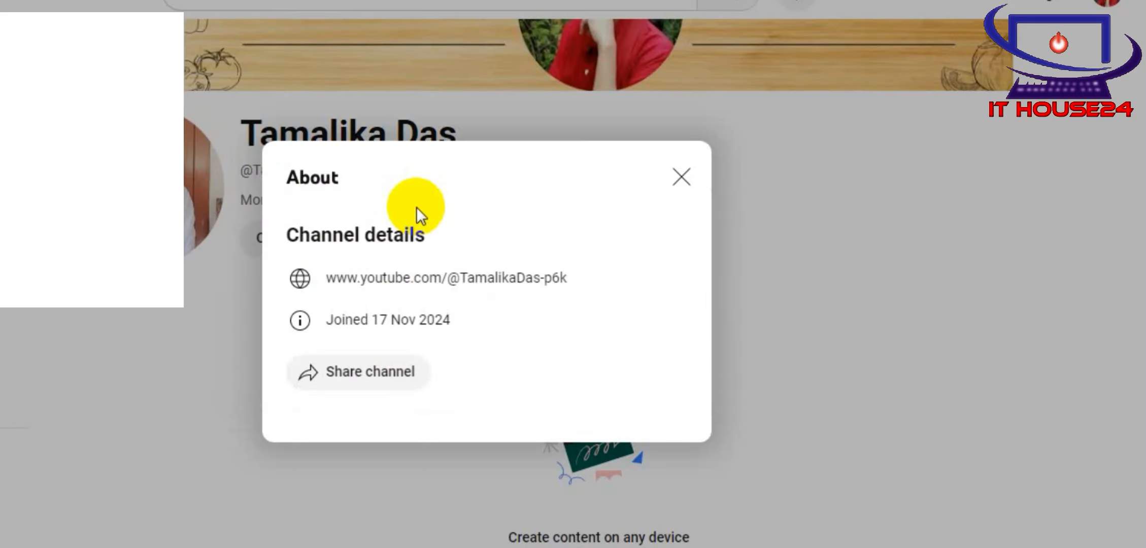
{"action": "left_click", "coordinate": [682, 176]}
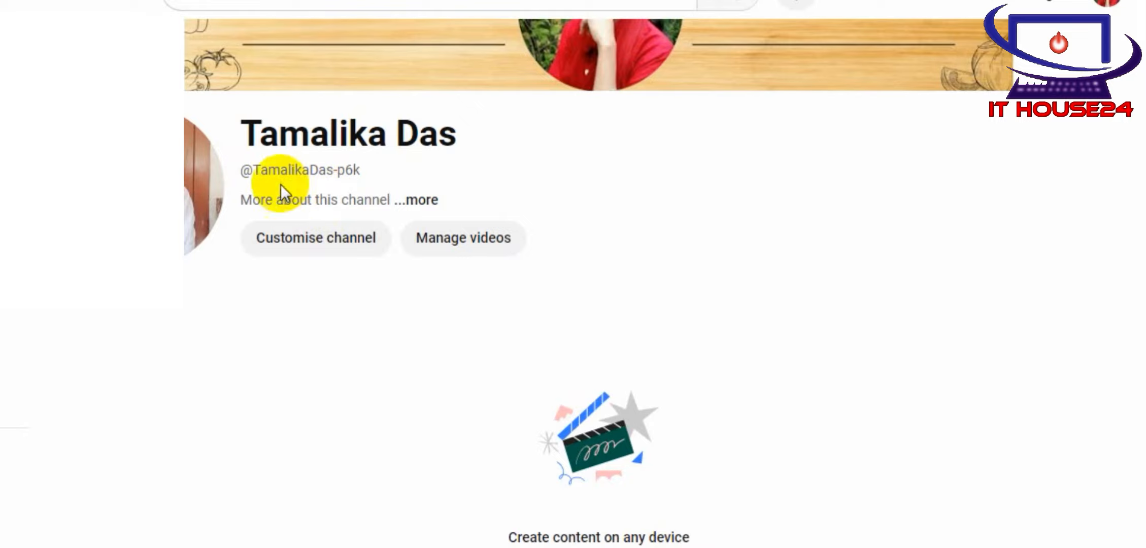
Step: Examine the welcome text, keywords and hashtags of the channel description in the About details
{"action": "left_click", "coordinate": [419, 201]}
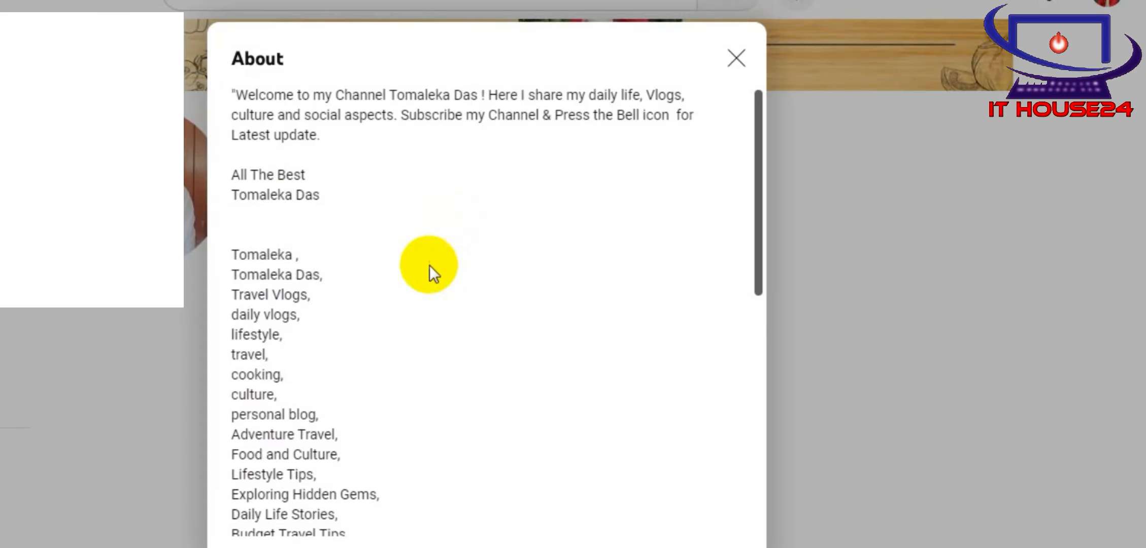
{"action": "left_click", "coordinate": [735, 58]}
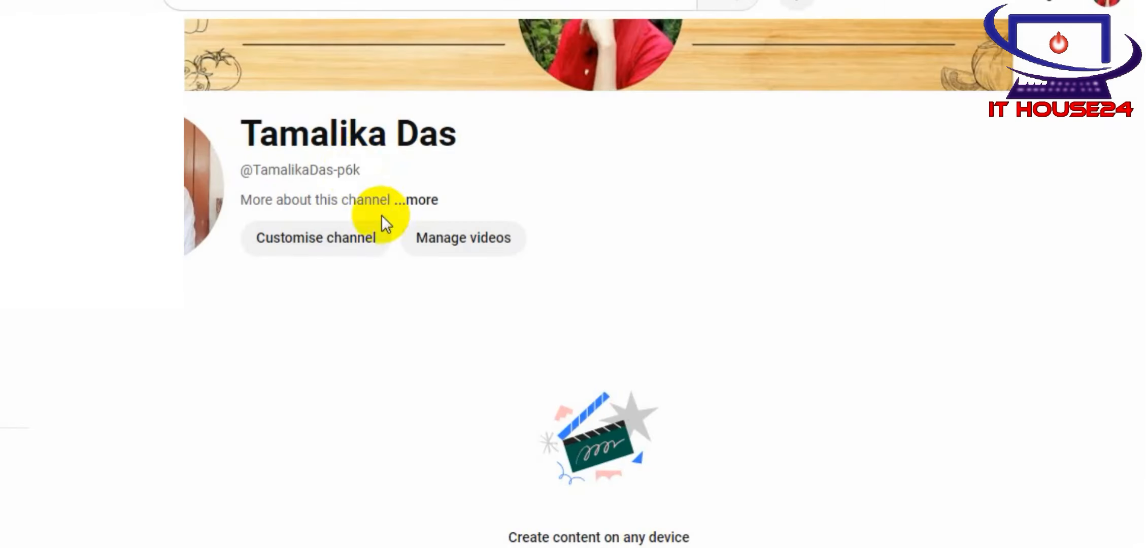
{"action": "left_click", "coordinate": [428, 202]}
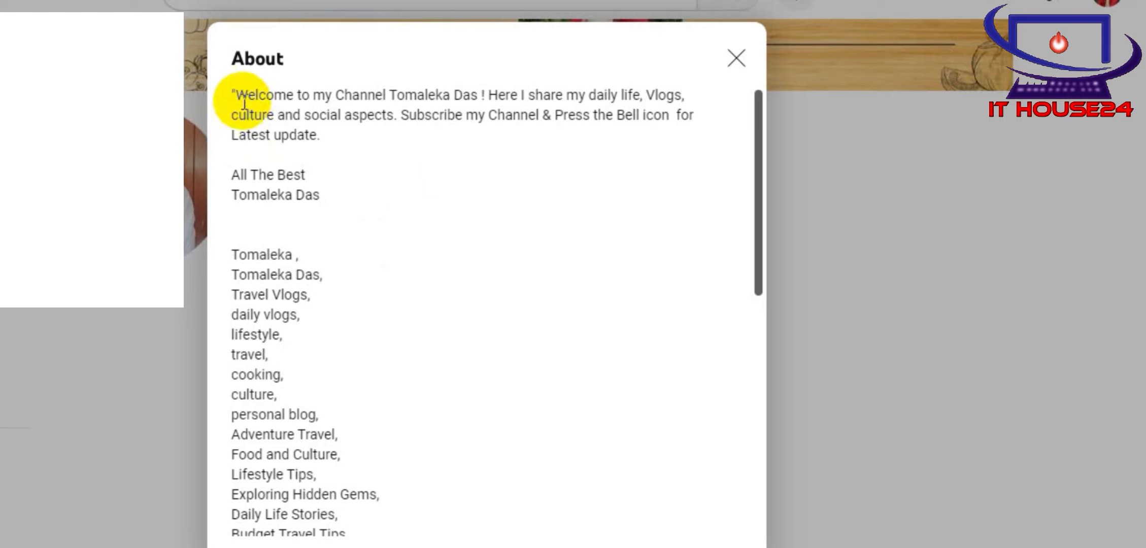
{"action": "left_click_drag", "start_coordinate": [233, 94], "coordinate": [655, 149]}
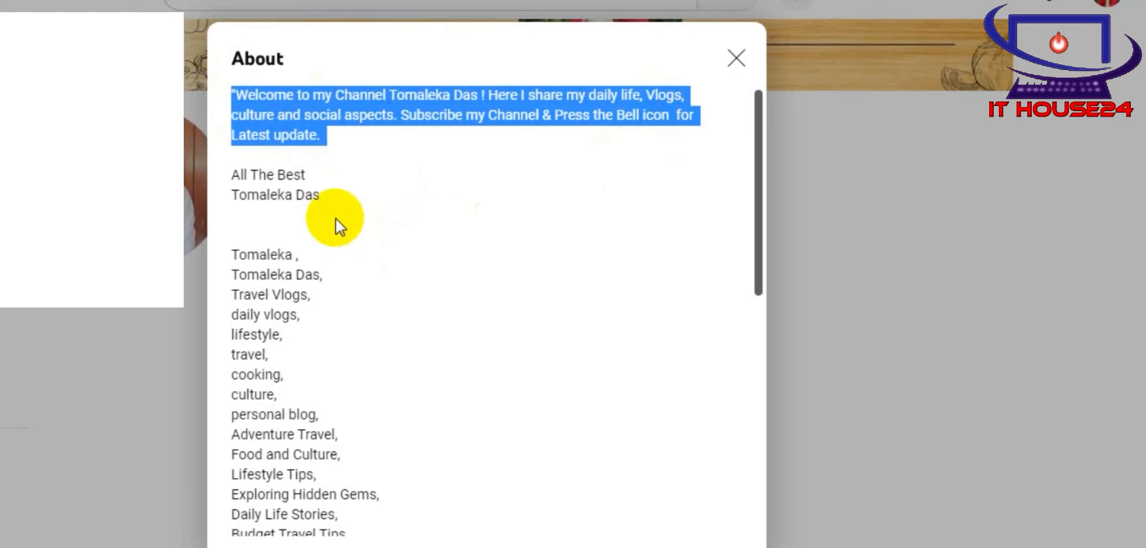
{"action": "scroll", "coordinate": [315, 223], "scroll_direction": "down", "scroll_amount": 8}
{"action": "scroll", "coordinate": [305, 295], "scroll_direction": "up", "scroll_amount": 3}
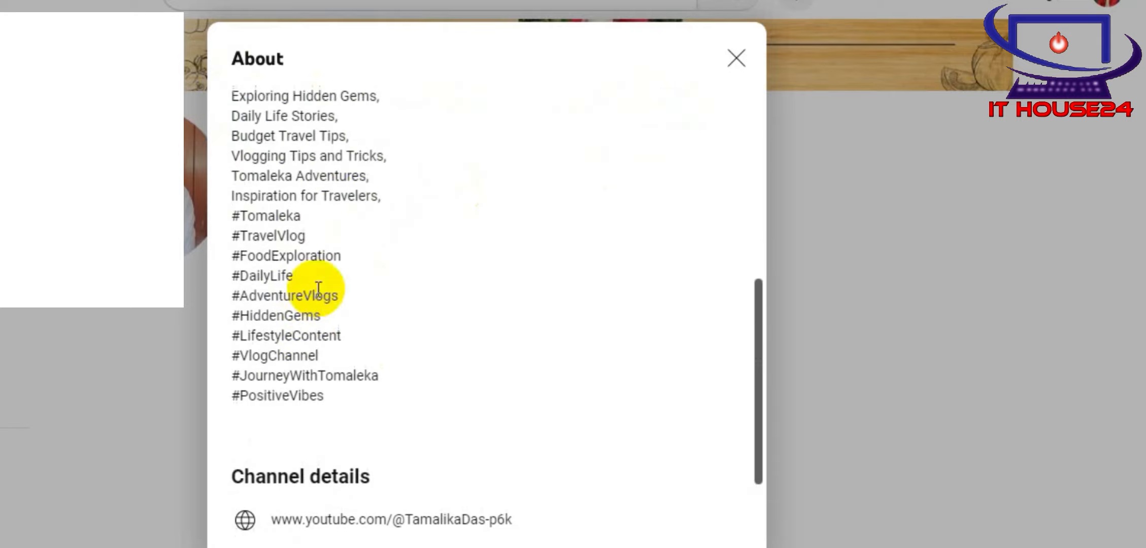
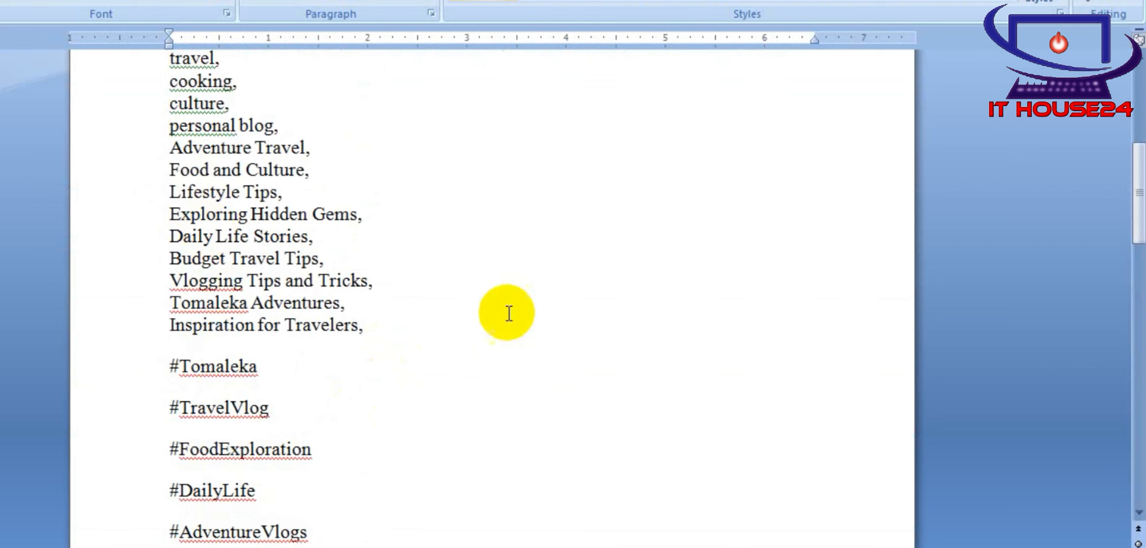
Step: Copy the keyword list ending with Inspiration for Travelers from the Word document into the YouTube channel's Keywords setting
{"action": "left_click", "coordinate": [418, 322], "text": "shift"}
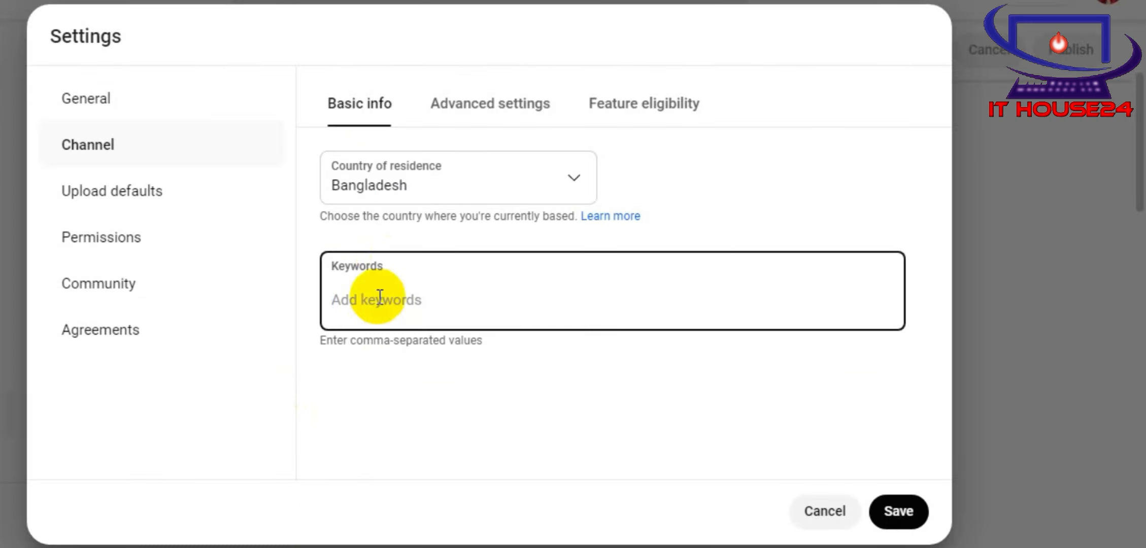
{"action": "key", "text": "ctrl+v"}
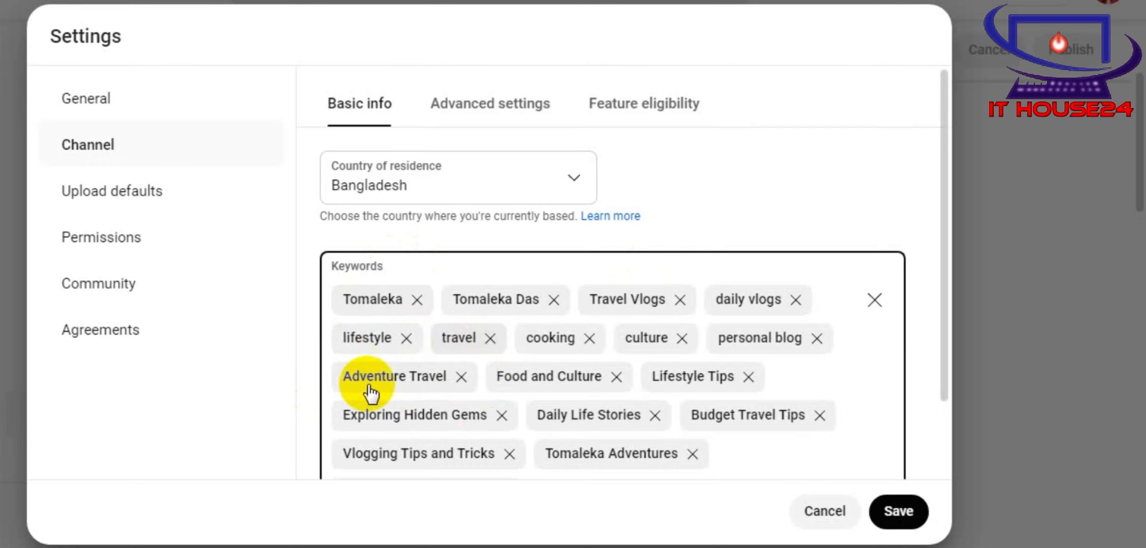
{"action": "scroll", "coordinate": [557, 402], "scroll_direction": "down", "scroll_amount": 2}
Step: Add the name hashtag, #TravelVlog, #FoodExploration, #DailyLife, #AdventureVlogs and vlog to the end of the channel keywords
{"action": "left_click", "coordinate": [557, 403]}
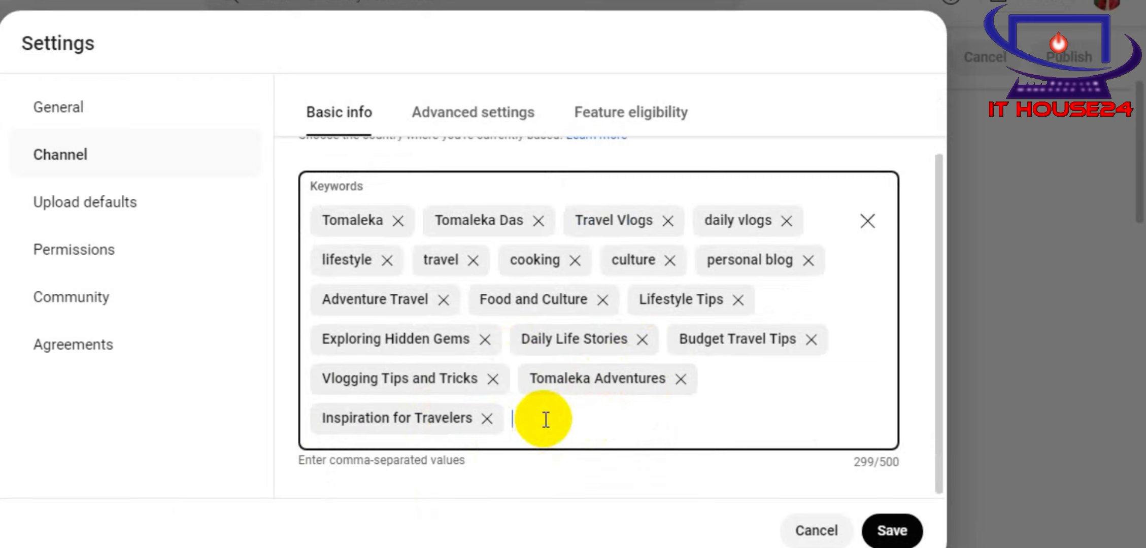
{"action": "type", "text": "#Tomaleka, #TravelVlog, #FoodExploration, #DailyLife, #AdventureVlogs"}
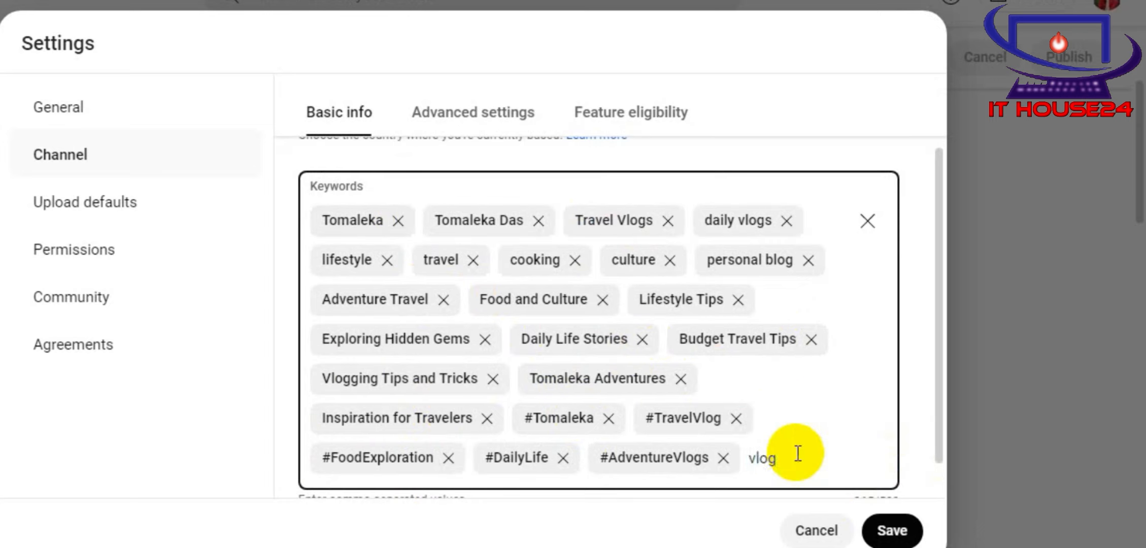
{"action": "key", "text": "Return"}
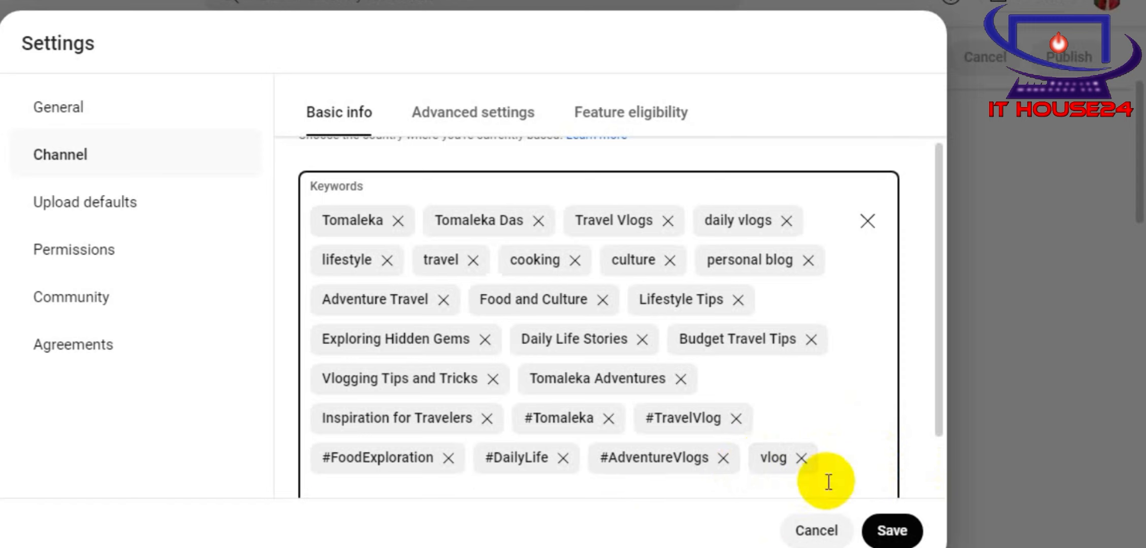
Step: Examine the country of residence and the complete keyword list in the channel's basic info
{"action": "scroll", "coordinate": [817, 378], "scroll_direction": "down", "scroll_amount": 2}
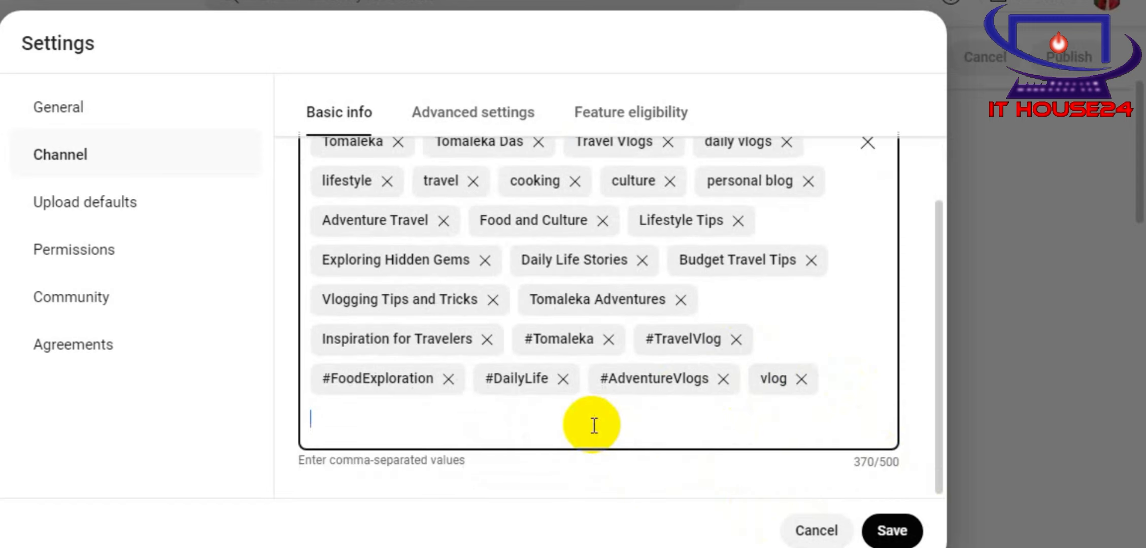
{"action": "scroll", "coordinate": [513, 393], "scroll_direction": "up", "scroll_amount": 4}
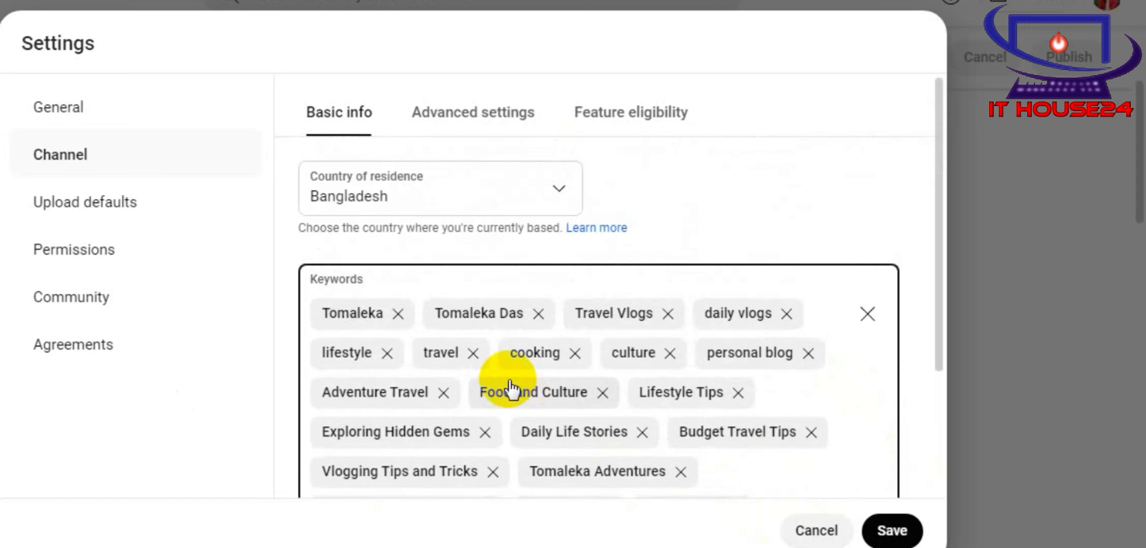
{"action": "scroll", "coordinate": [365, 172], "scroll_direction": "down", "scroll_amount": 1}
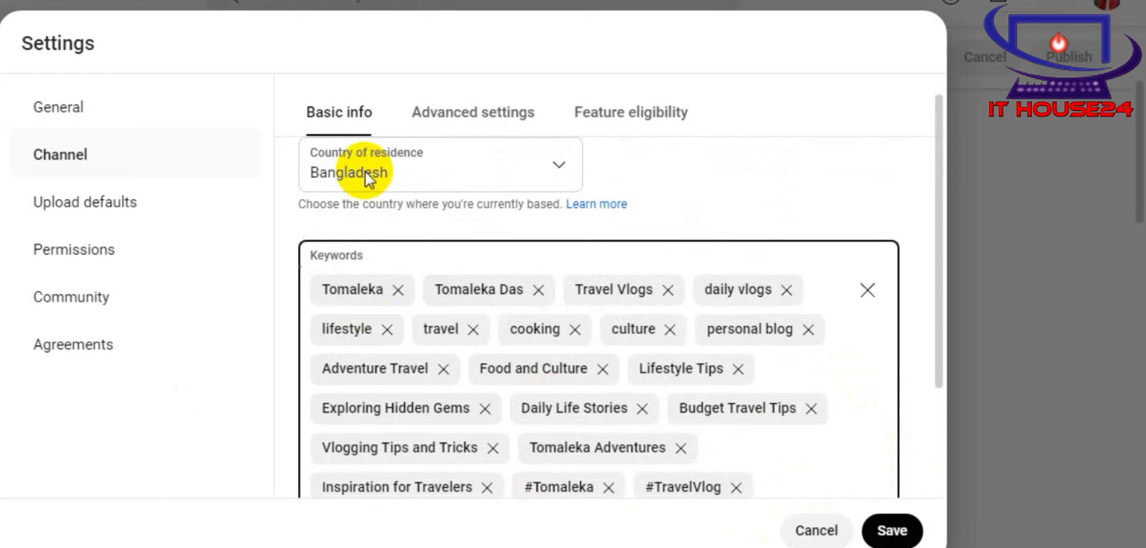
{"action": "scroll", "coordinate": [366, 171], "scroll_direction": "down", "scroll_amount": 2}
{"action": "scroll", "coordinate": [335, 366], "scroll_direction": "down", "scroll_amount": 1}
{"action": "scroll", "coordinate": [353, 376], "scroll_direction": "up", "scroll_amount": 1}
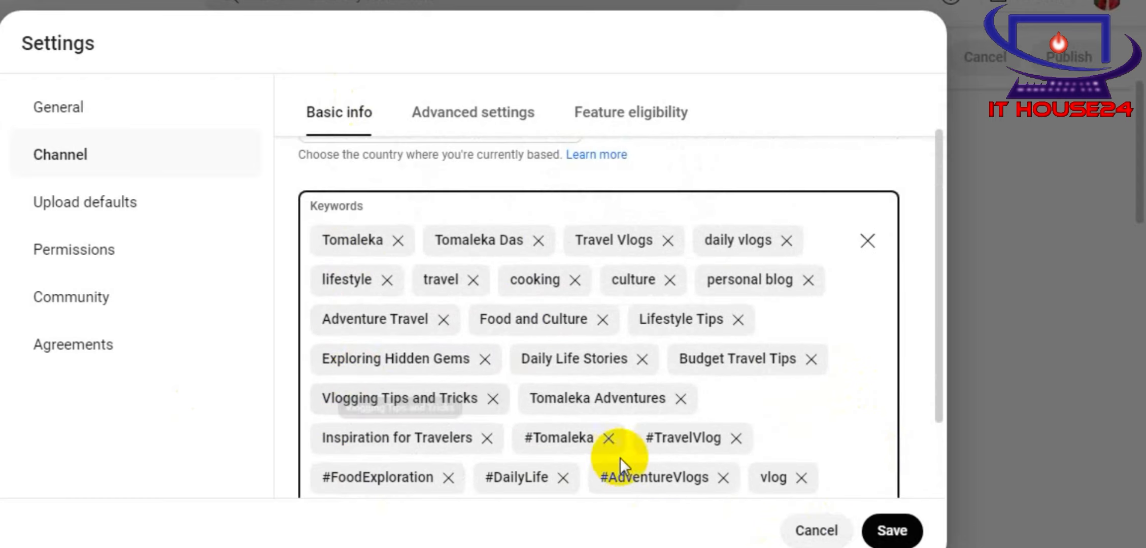
{"action": "scroll", "coordinate": [806, 457], "scroll_direction": "down", "scroll_amount": 2}
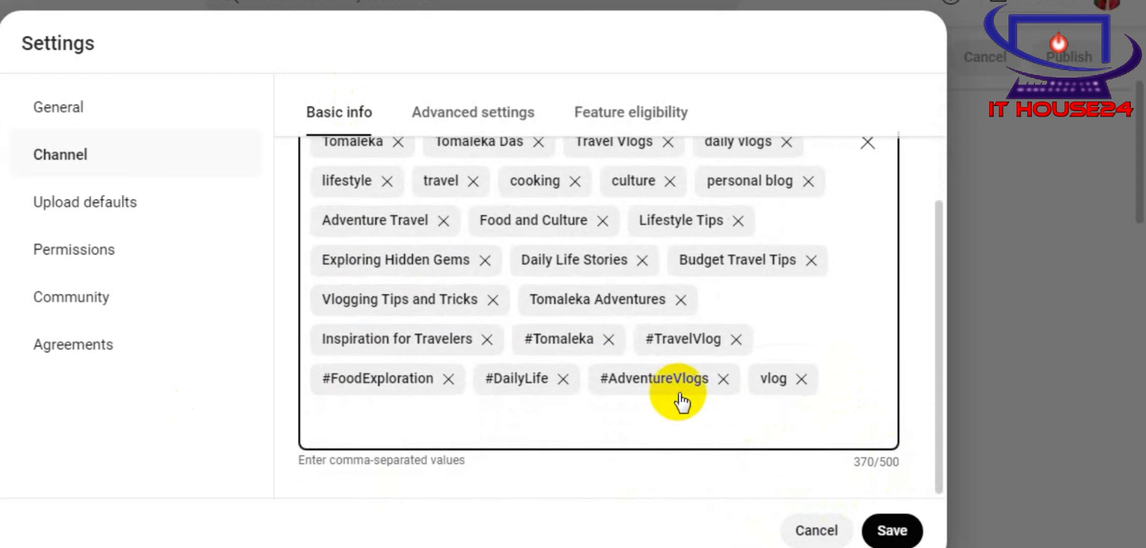
{"action": "scroll", "coordinate": [675, 394], "scroll_direction": "up", "scroll_amount": 3}
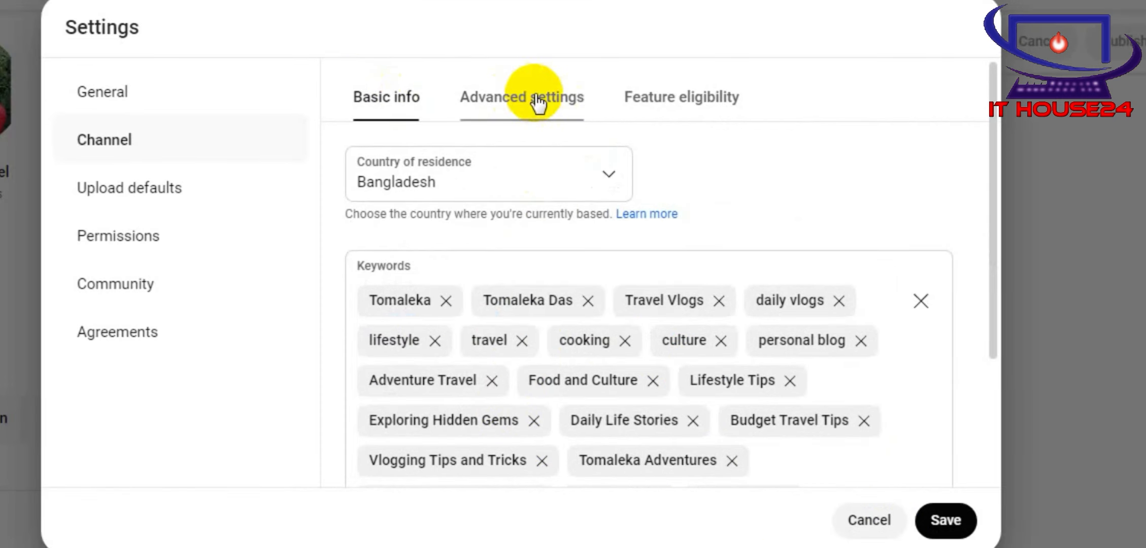
Step: Set the channel's audience to Yes, Made for Kids in the advanced channel settings
{"action": "left_click", "coordinate": [537, 102]}
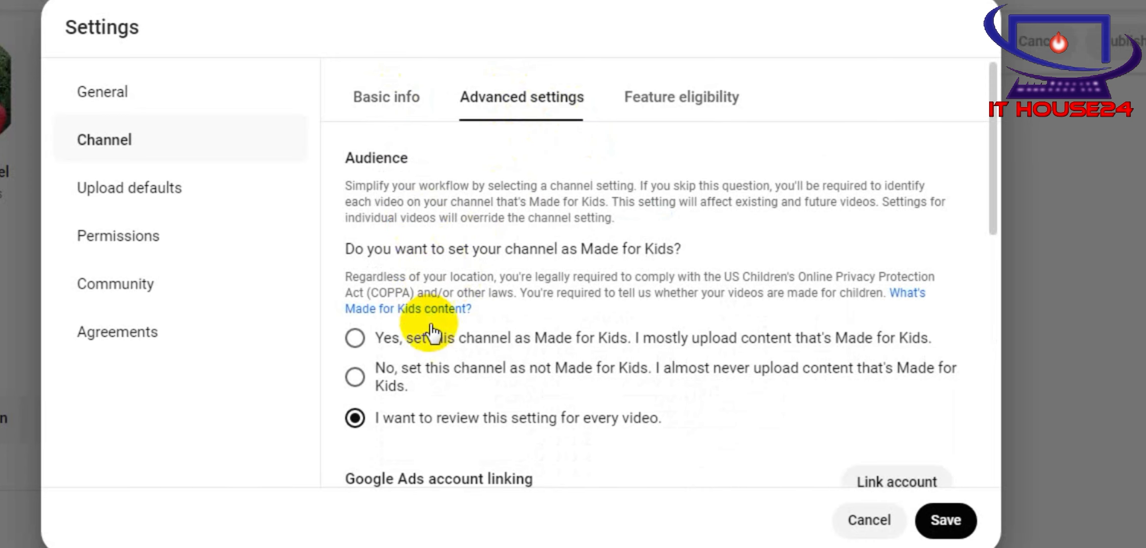
{"action": "scroll", "coordinate": [434, 244], "scroll_direction": "down", "scroll_amount": 2}
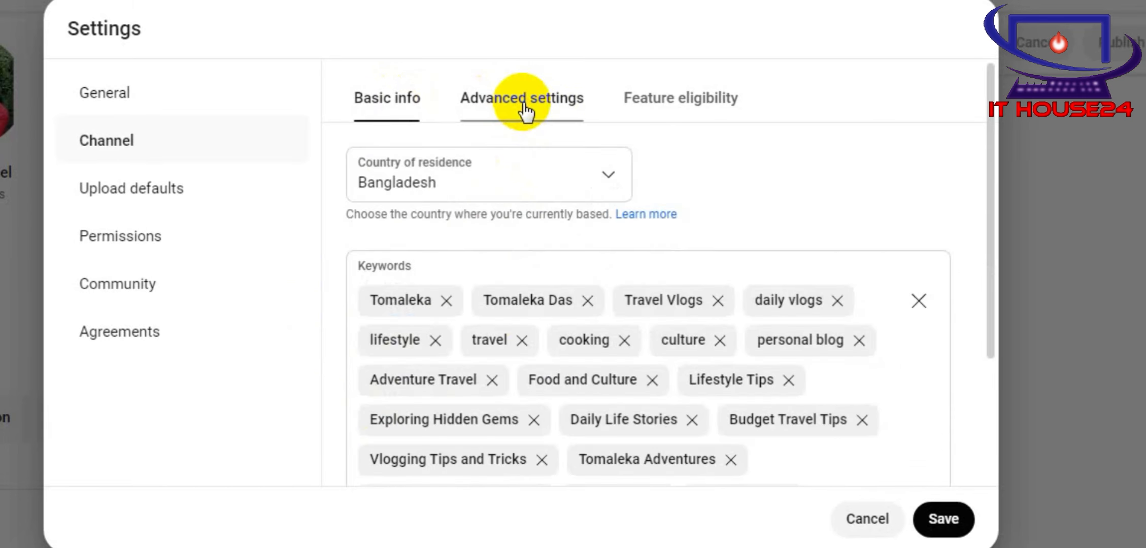
{"action": "left_click", "coordinate": [525, 104]}
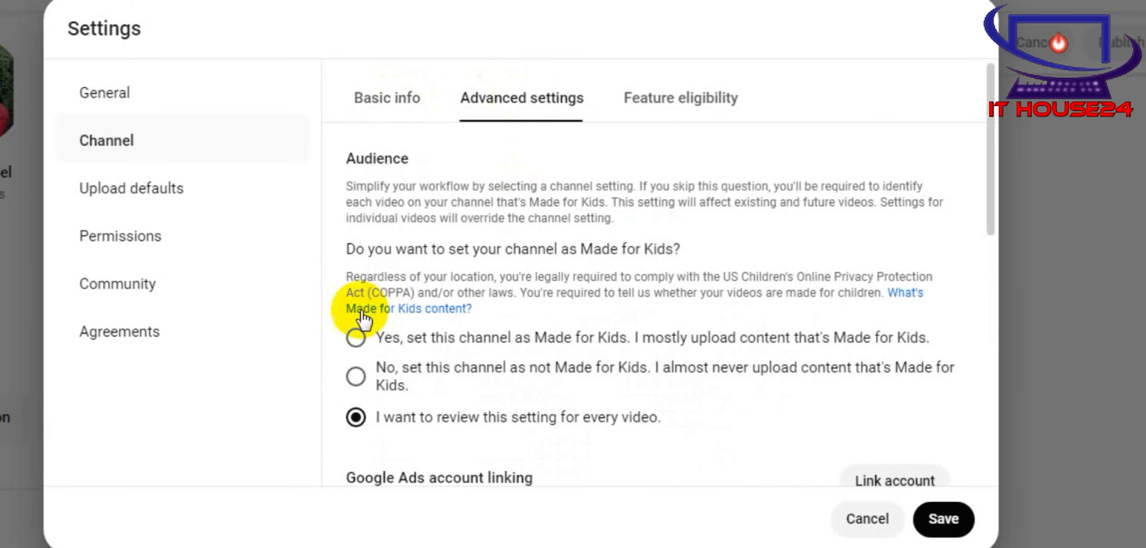
{"action": "left_click_drag", "start_coordinate": [356, 254], "coordinate": [675, 248]}
{"action": "left_click", "coordinate": [720, 253]}
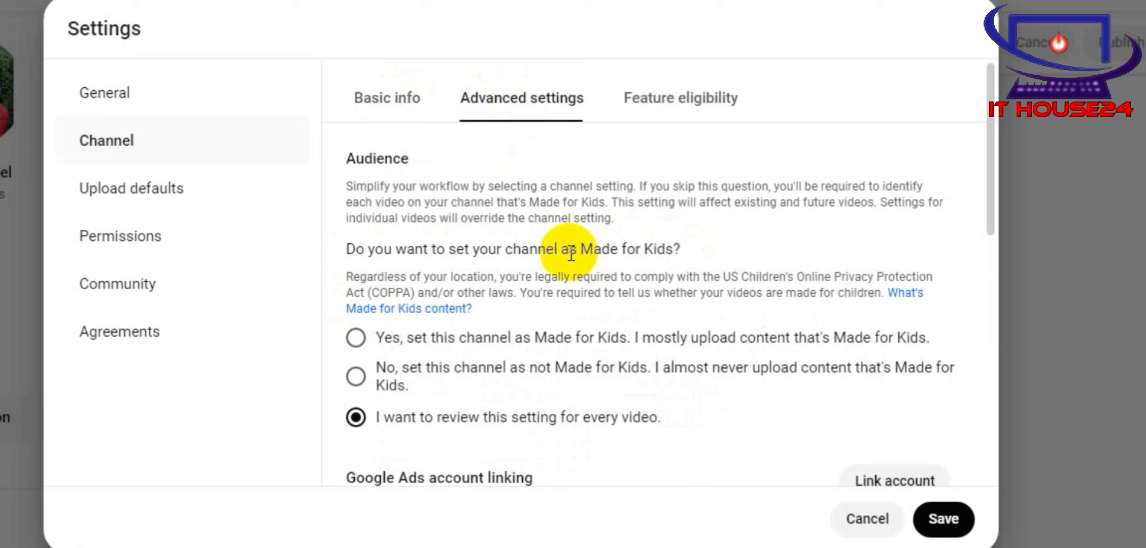
{"action": "left_click", "coordinate": [356, 339]}
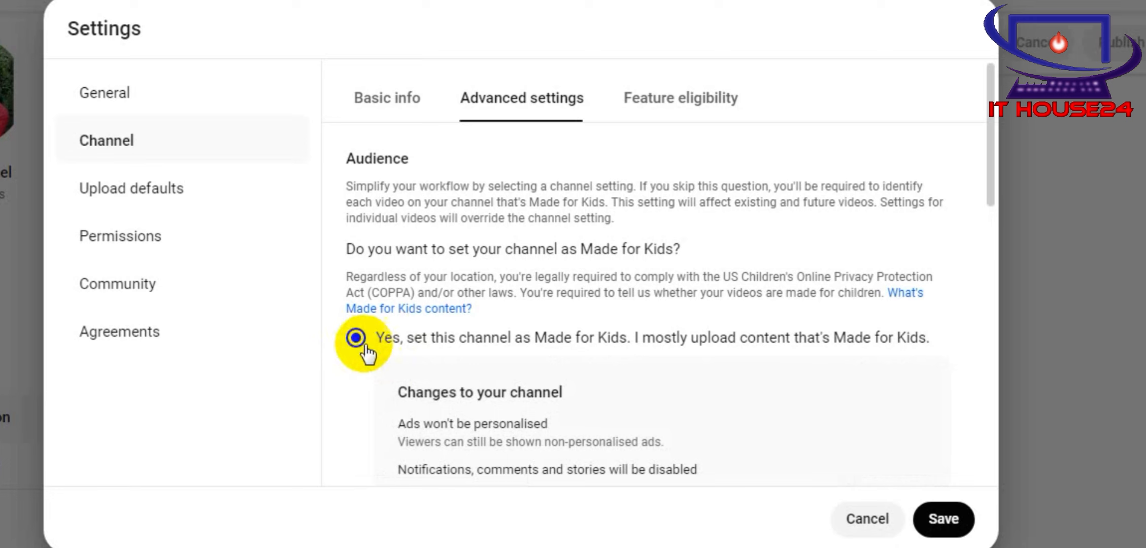
Step: Change the channel's audience to No, not Made for Kids in the advanced channel settings
{"action": "scroll", "coordinate": [386, 336], "scroll_direction": "down", "scroll_amount": 4}
{"action": "left_click", "coordinate": [350, 368]}
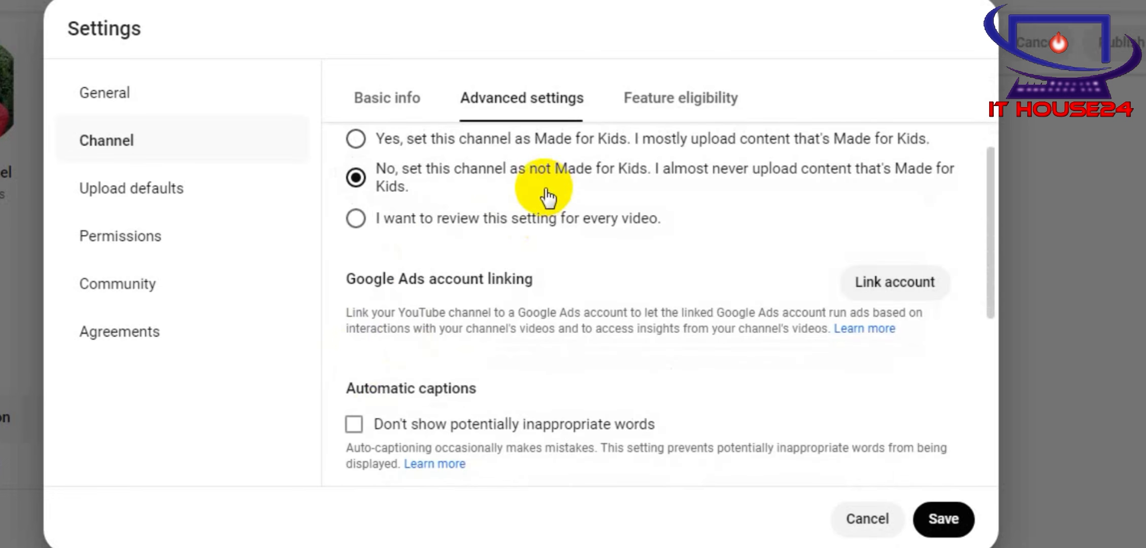
{"action": "scroll", "coordinate": [411, 219], "scroll_direction": "up", "scroll_amount": 2}
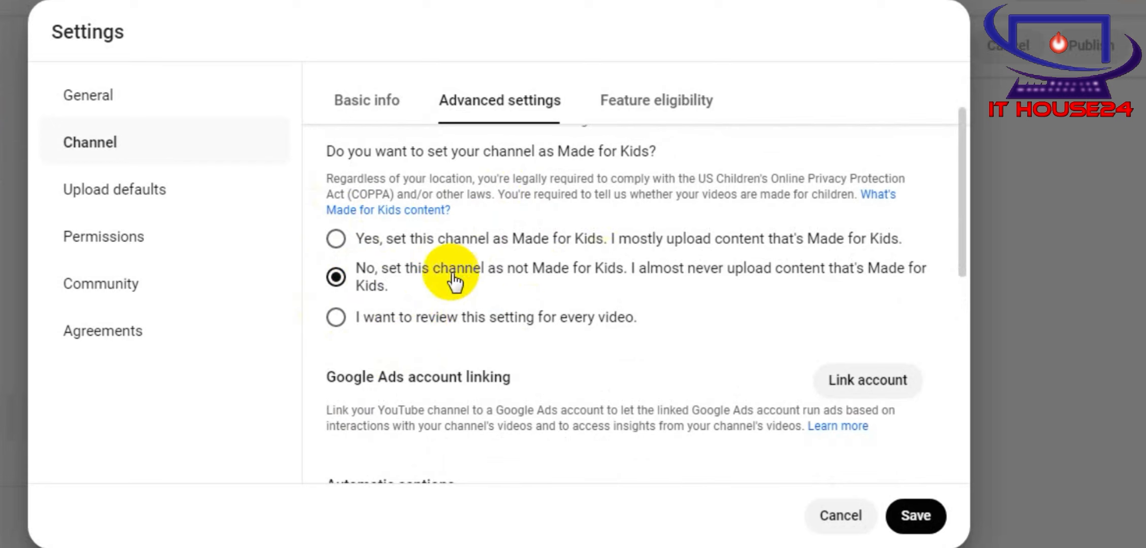
Step: Examine the standard, intermediate and advanced features and their requirements in the channel's feature eligibility
{"action": "left_click", "coordinate": [631, 122]}
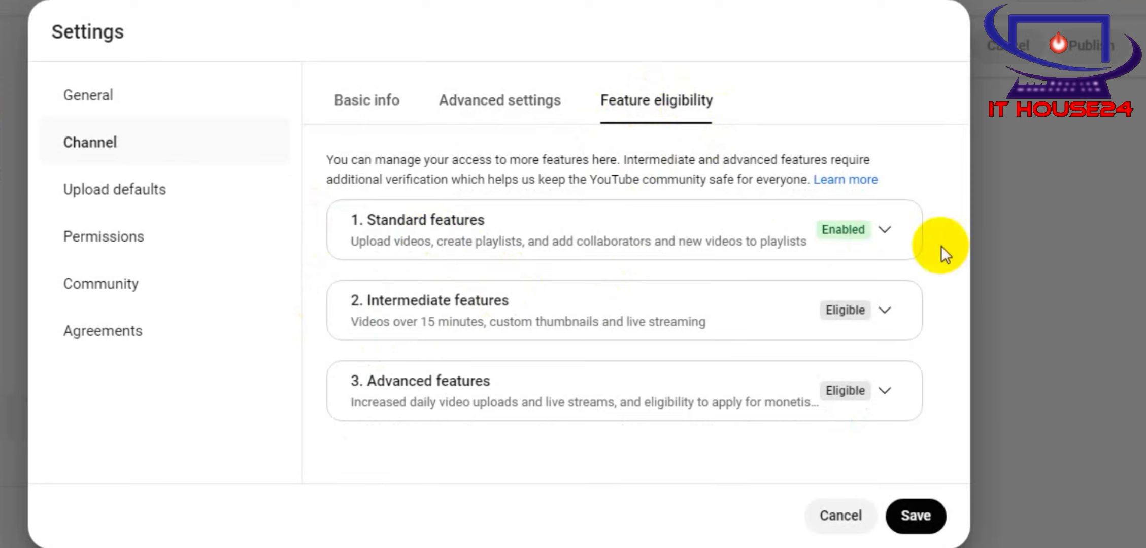
{"action": "left_click", "coordinate": [885, 231]}
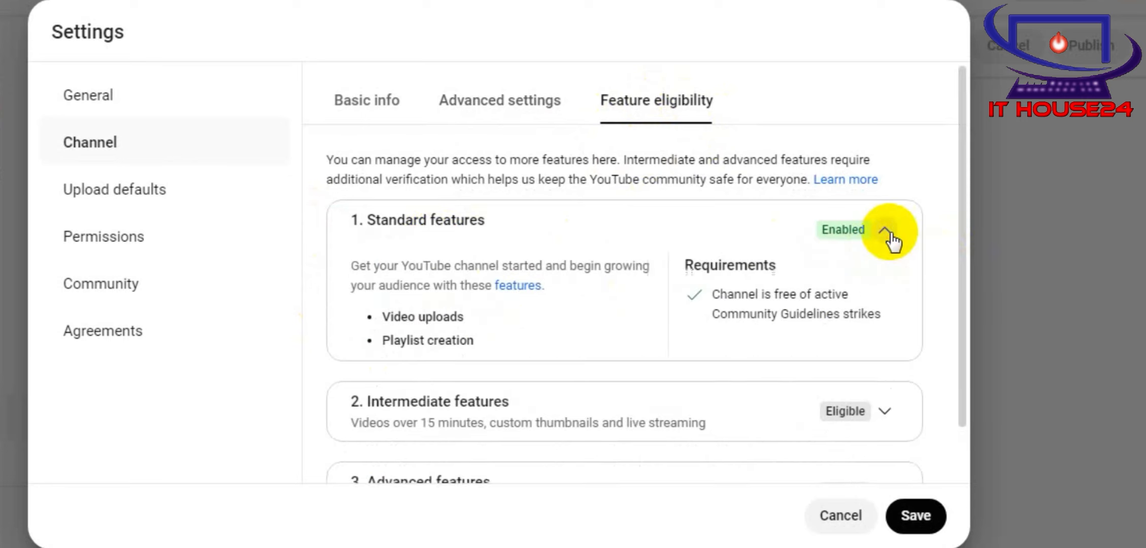
{"action": "scroll", "coordinate": [869, 193], "scroll_direction": "down", "scroll_amount": 2}
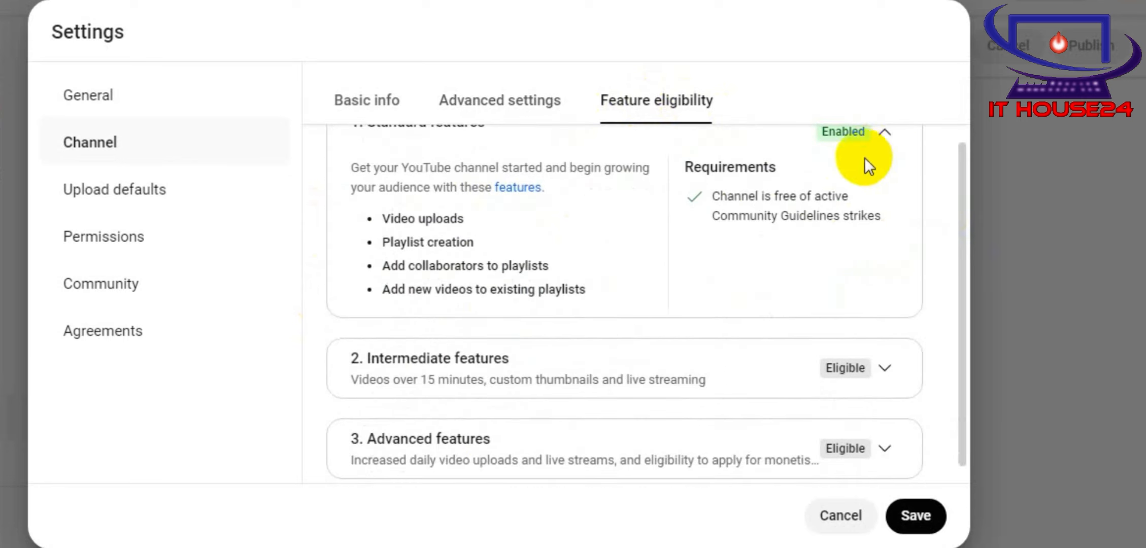
{"action": "scroll", "coordinate": [660, 291], "scroll_direction": "down", "scroll_amount": 1}
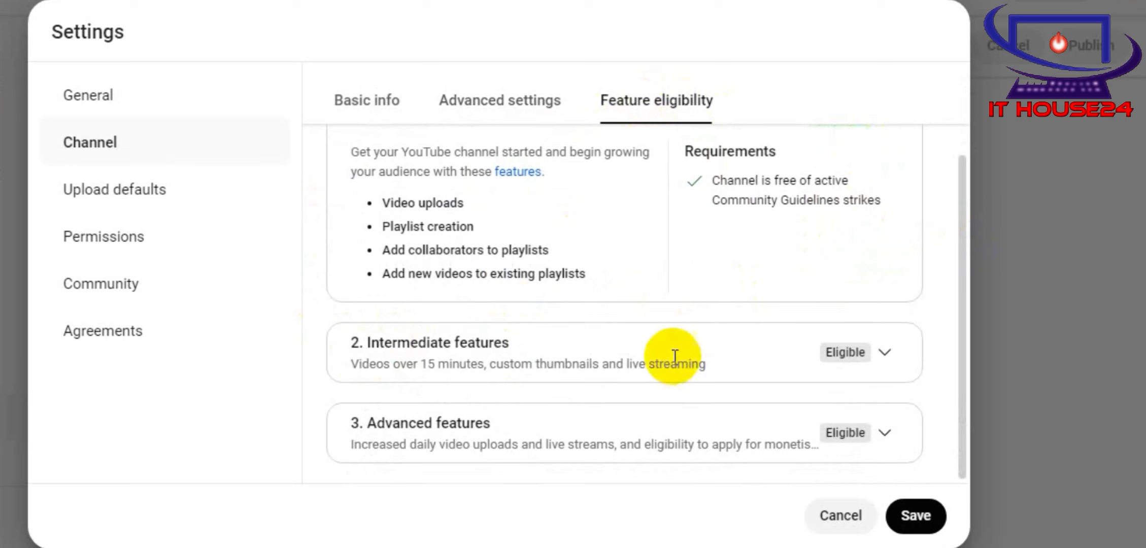
{"action": "left_click", "coordinate": [885, 353]}
{"action": "scroll", "coordinate": [488, 324], "scroll_direction": "down", "scroll_amount": 4}
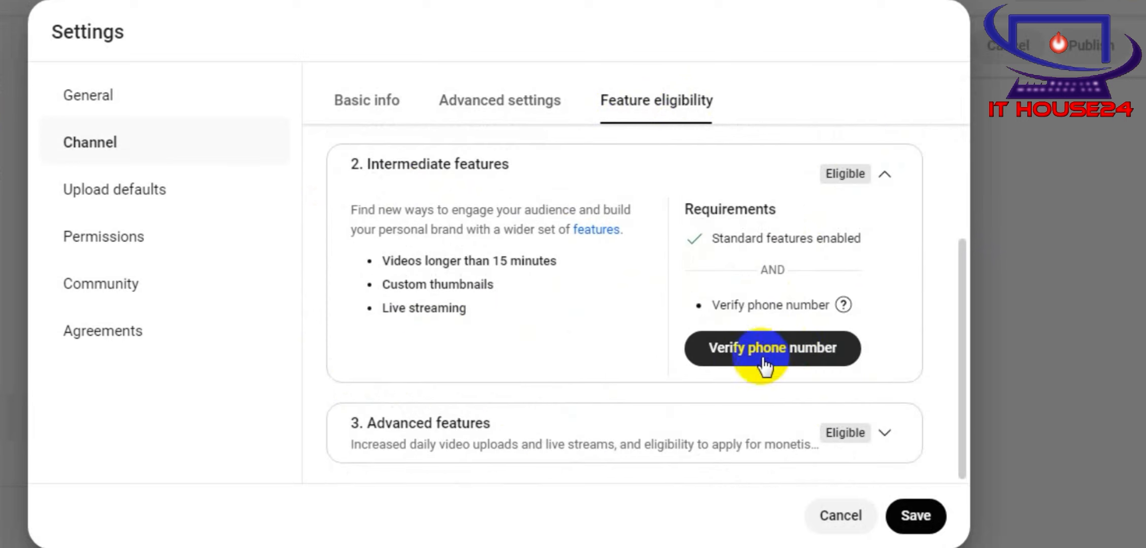
{"action": "left_click", "coordinate": [812, 362]}
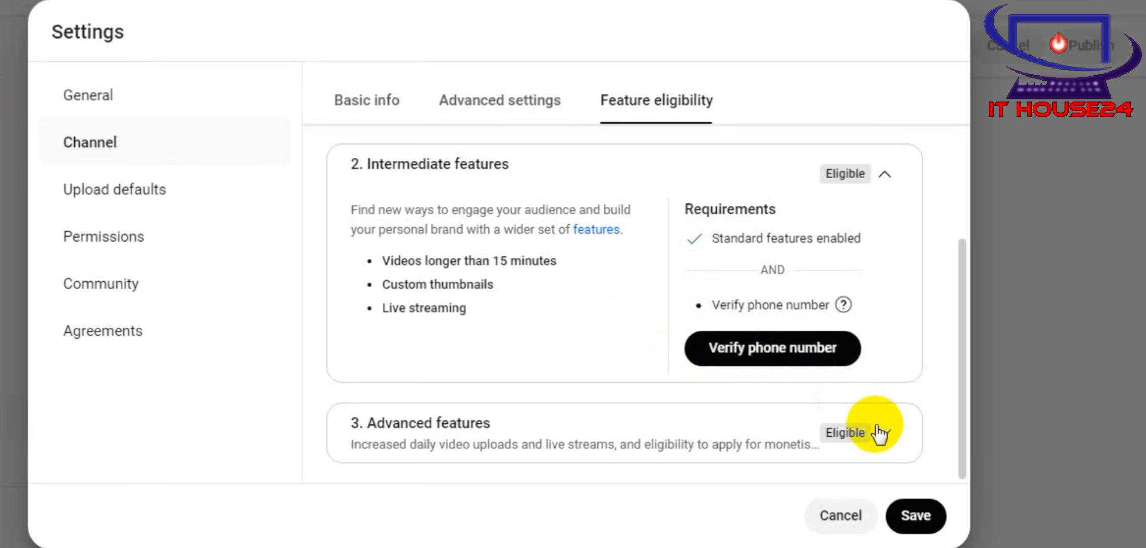
{"action": "left_click", "coordinate": [837, 431]}
{"action": "scroll", "coordinate": [539, 357], "scroll_direction": "down", "scroll_amount": 5}
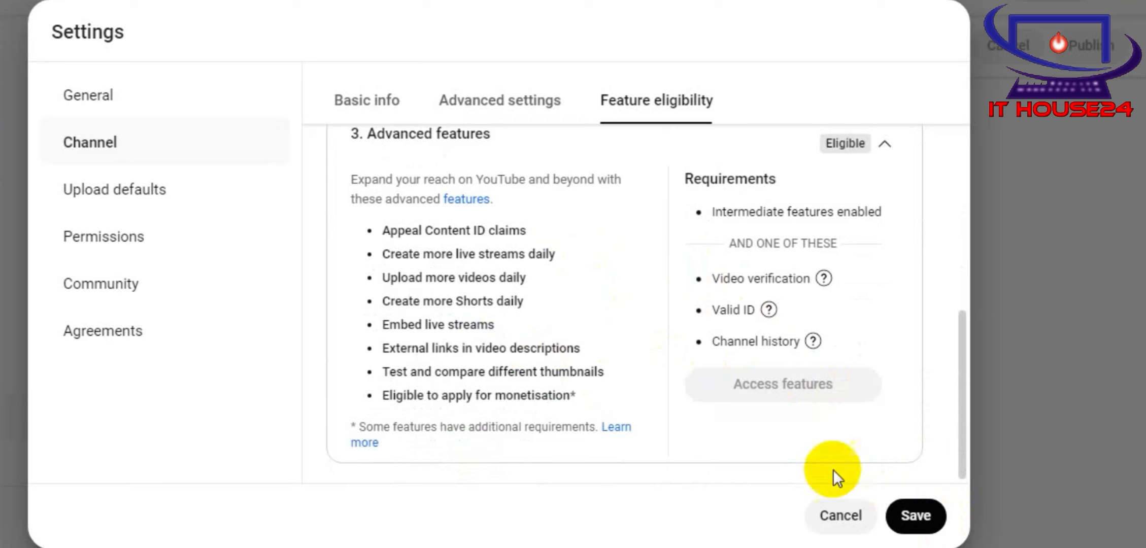
Step: Set the default upload title to the channel name, its name hashtag and #shortfeed #Short #Vlogs #Daily Vlogs
{"action": "left_click", "coordinate": [121, 197]}
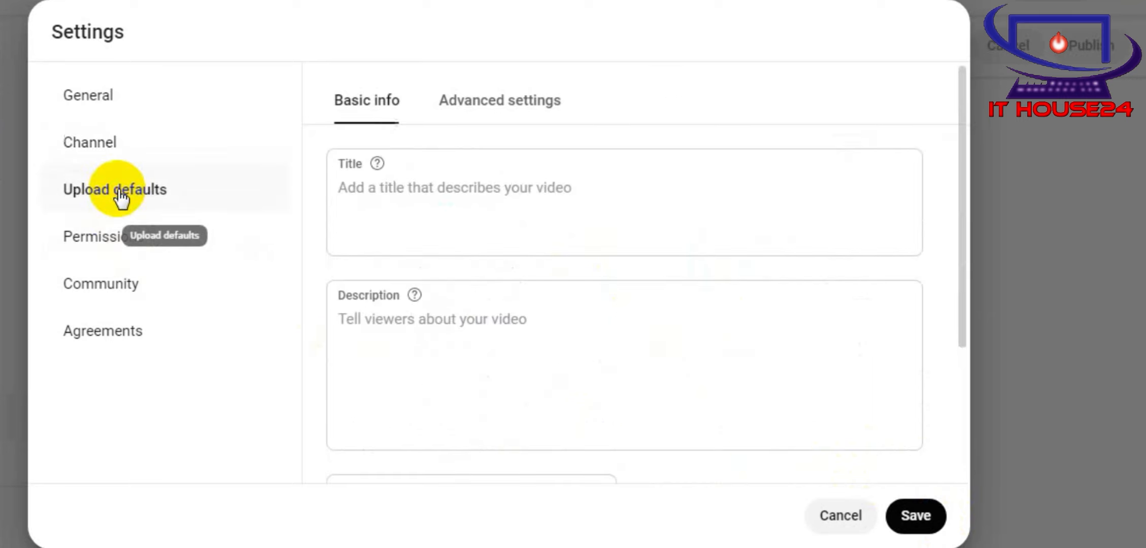
{"action": "left_click", "coordinate": [422, 187]}
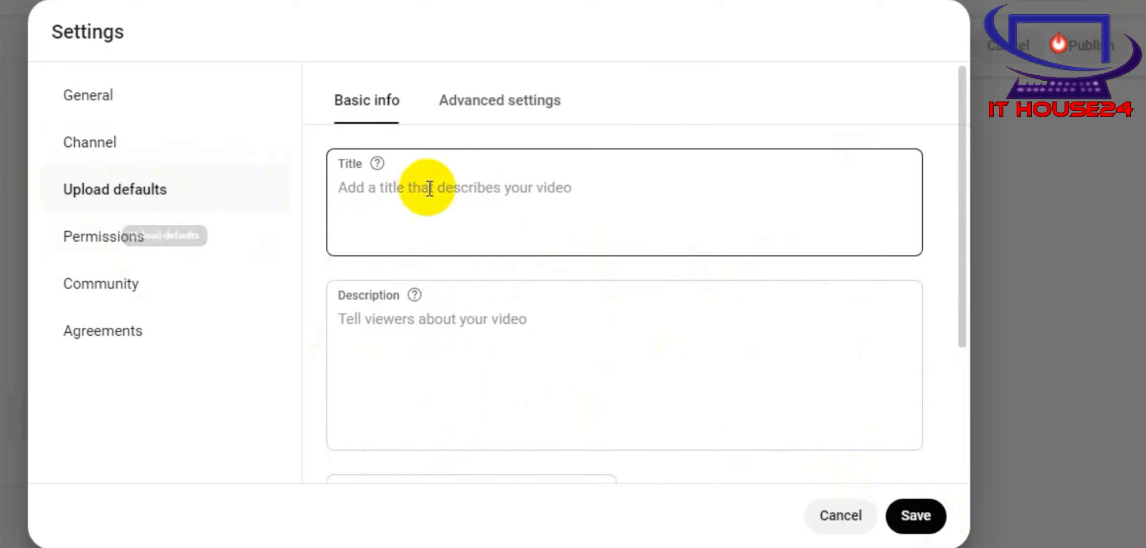
{"action": "left_click", "coordinate": [464, 191]}
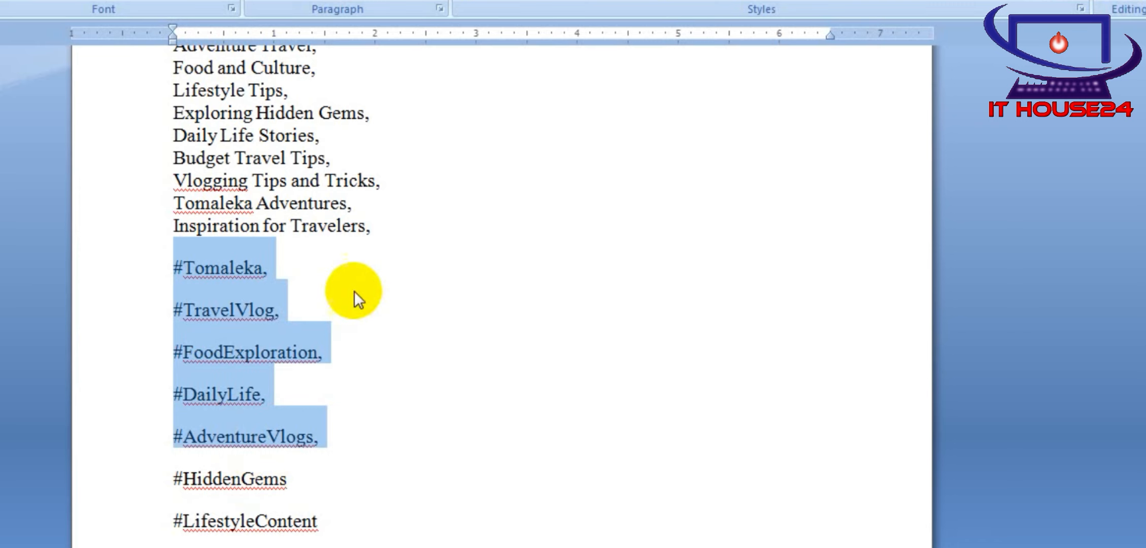
{"action": "scroll", "coordinate": [355, 291], "scroll_direction": "up", "scroll_amount": 1}
{"action": "left_click", "coordinate": [141, 319]}
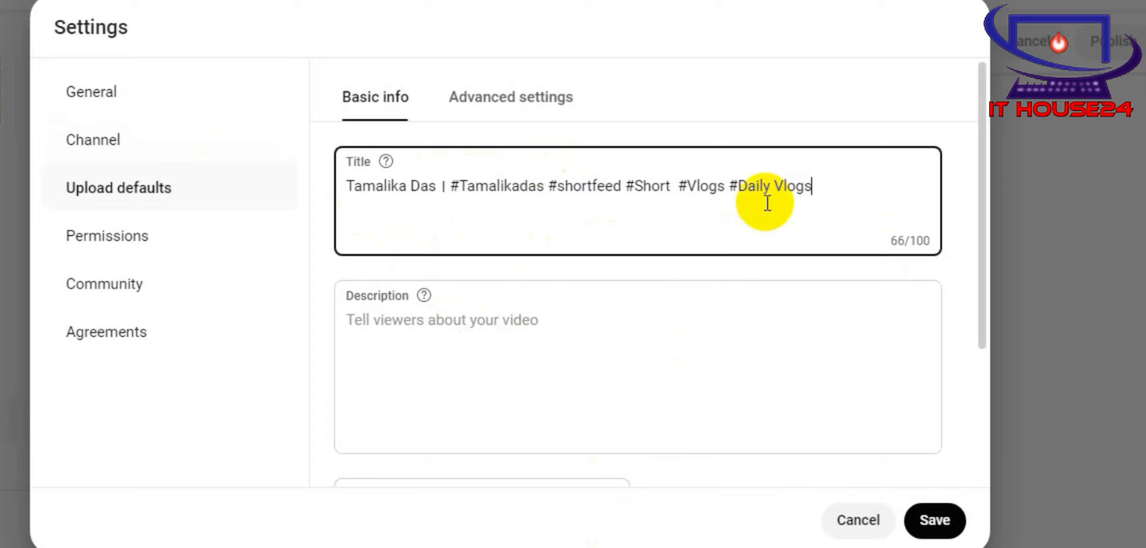
Step: Fill the default upload description with the title line, followed by the Word document's welcome text, keywords and hashtags through #LifestyleContent
{"action": "left_click", "coordinate": [386, 325]}
{"action": "type", "text": "Tamalika Das | #Tamalikadas #shortfeed #Short  #Vlogs #Daily Vlogs"}
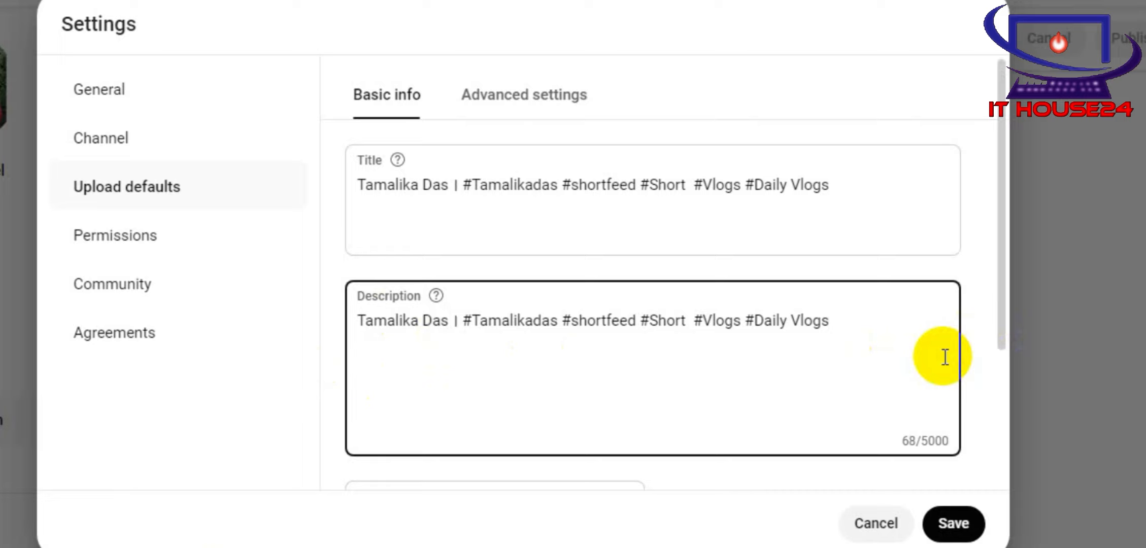
{"action": "key", "text": "ctrl+v"}
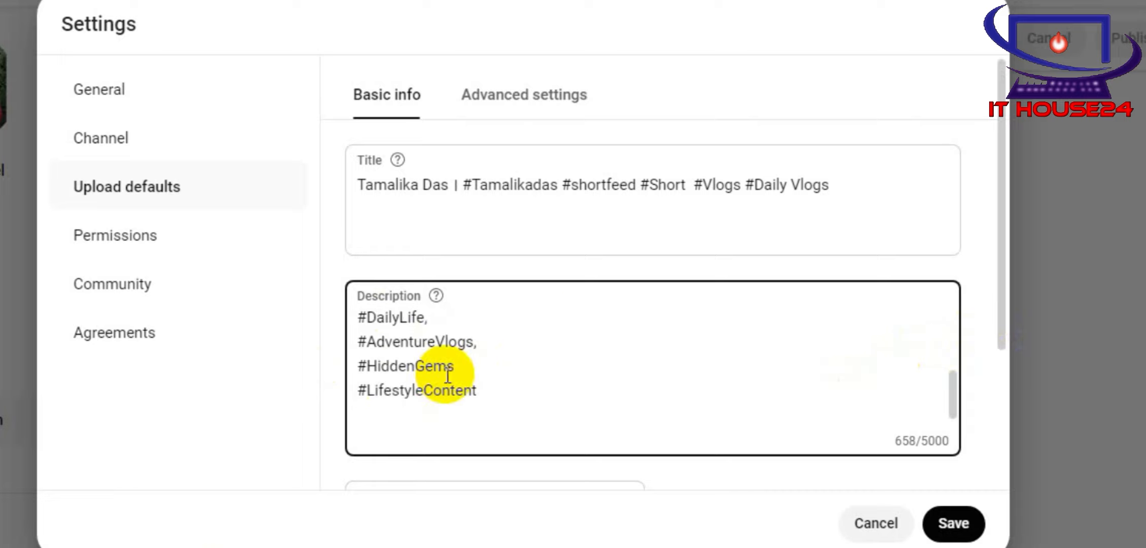
{"action": "scroll", "coordinate": [443, 376], "scroll_direction": "up", "scroll_amount": 6}
{"action": "left_click", "coordinate": [457, 354]}
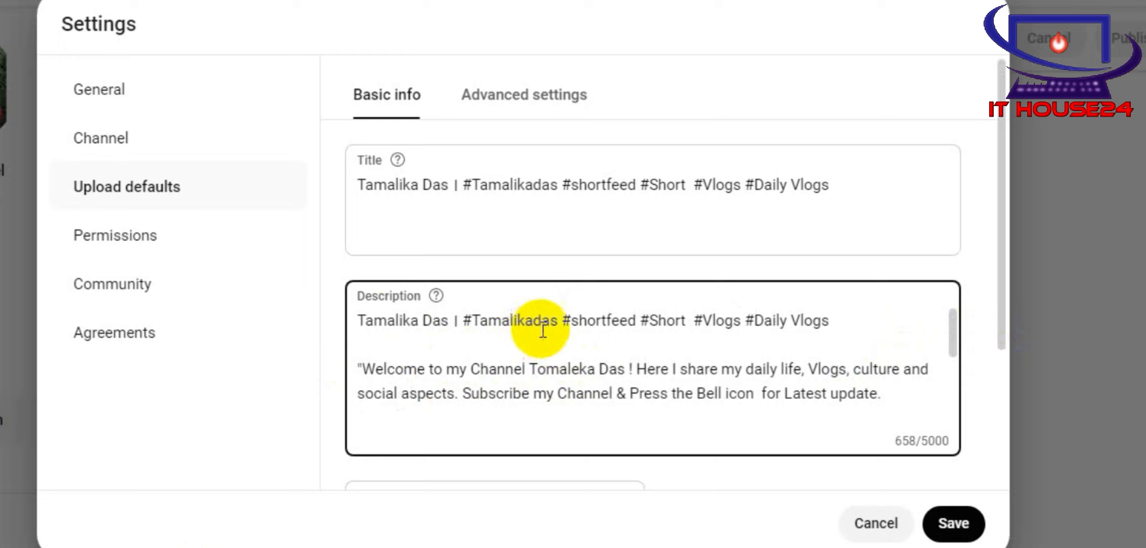
Step: Set the default video category to People and blogs in the advanced upload defaults
{"action": "left_click", "coordinate": [540, 91]}
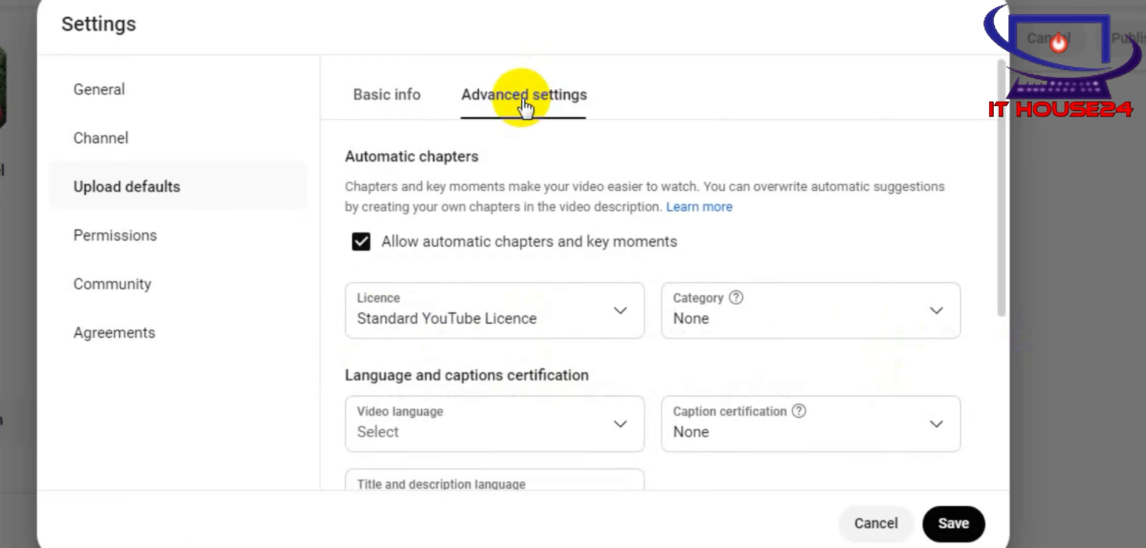
{"action": "scroll", "coordinate": [551, 297], "scroll_direction": "down", "scroll_amount": 2}
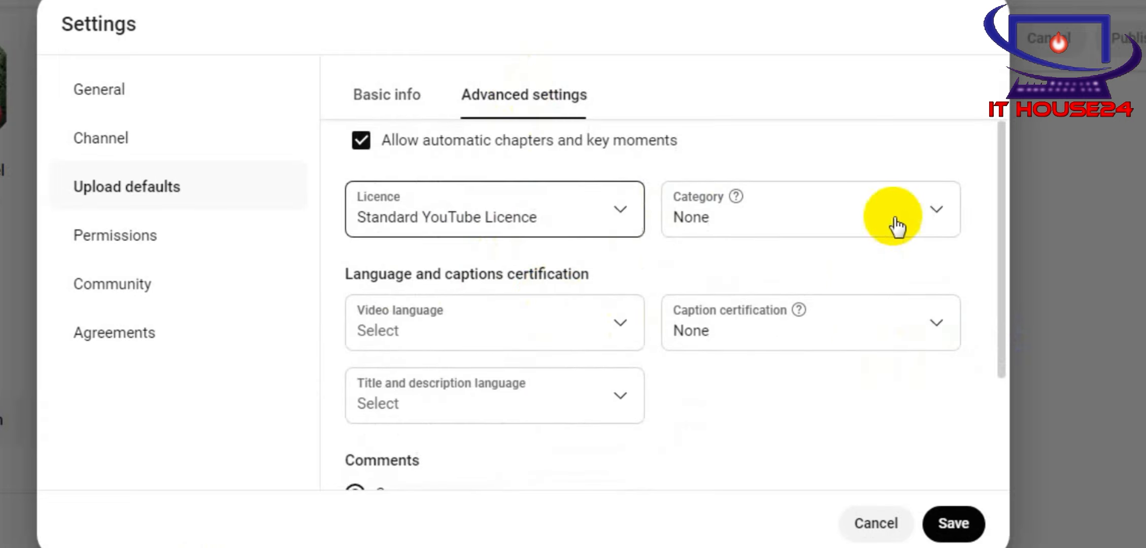
{"action": "left_click", "coordinate": [824, 226]}
{"action": "scroll", "coordinate": [884, 254], "scroll_direction": "down", "scroll_amount": 2}
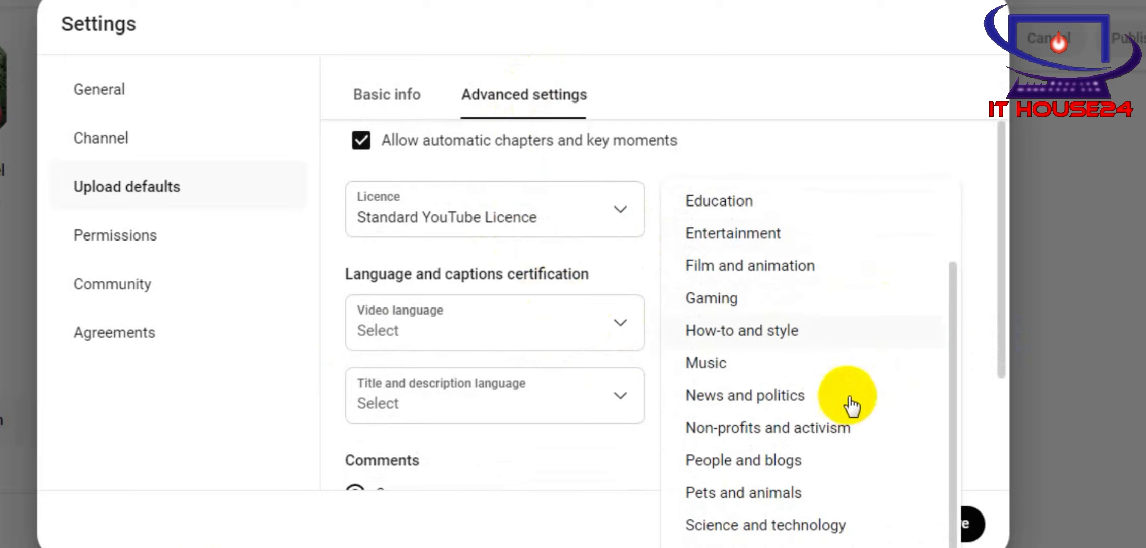
{"action": "left_click", "coordinate": [795, 462]}
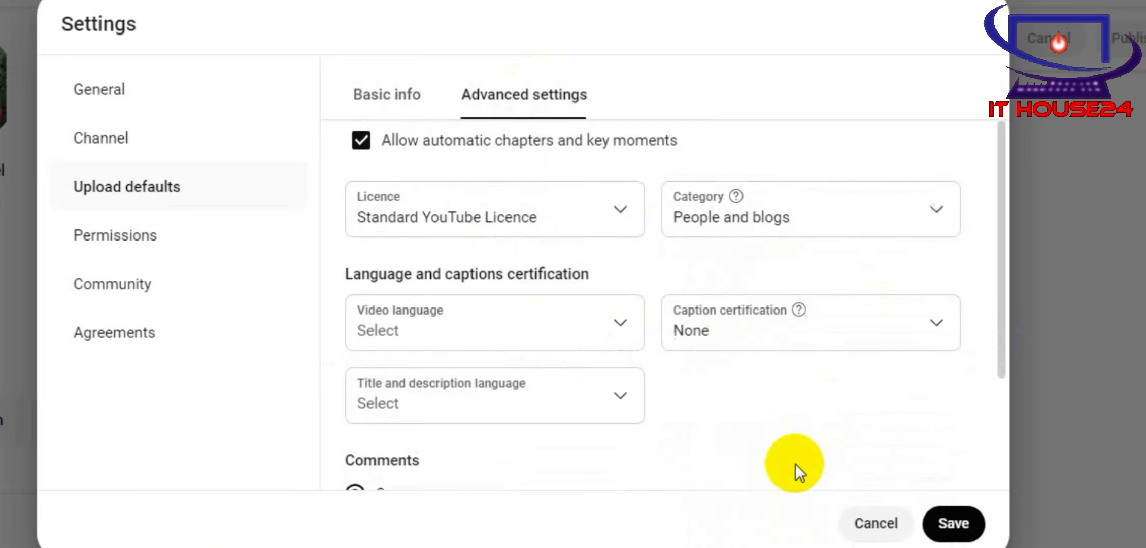
{"action": "left_click", "coordinate": [807, 229]}
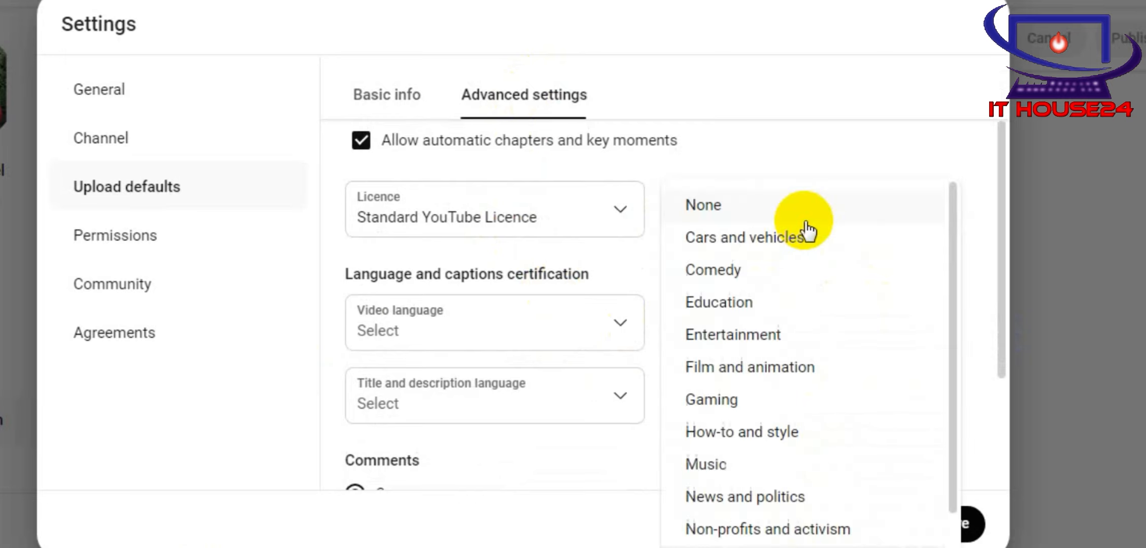
{"action": "left_click", "coordinate": [980, 173]}
Step: Set the default video language for uploads to Bangla
{"action": "scroll", "coordinate": [579, 402], "scroll_direction": "down", "scroll_amount": 2}
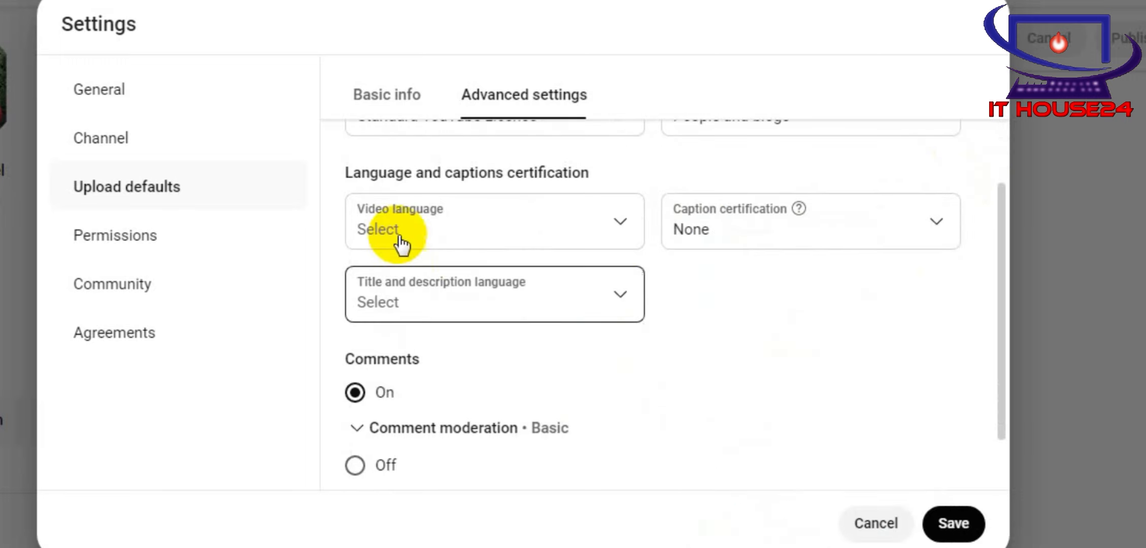
{"action": "left_click", "coordinate": [487, 237]}
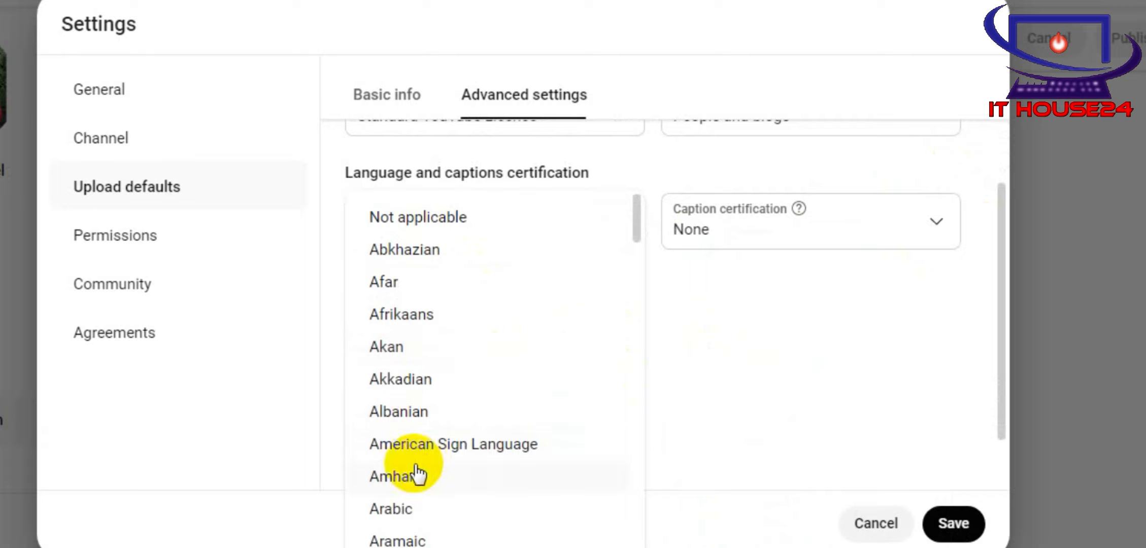
{"action": "scroll", "coordinate": [522, 401], "scroll_direction": "down", "scroll_amount": 1}
{"action": "scroll", "coordinate": [523, 401], "scroll_direction": "down", "scroll_amount": 2}
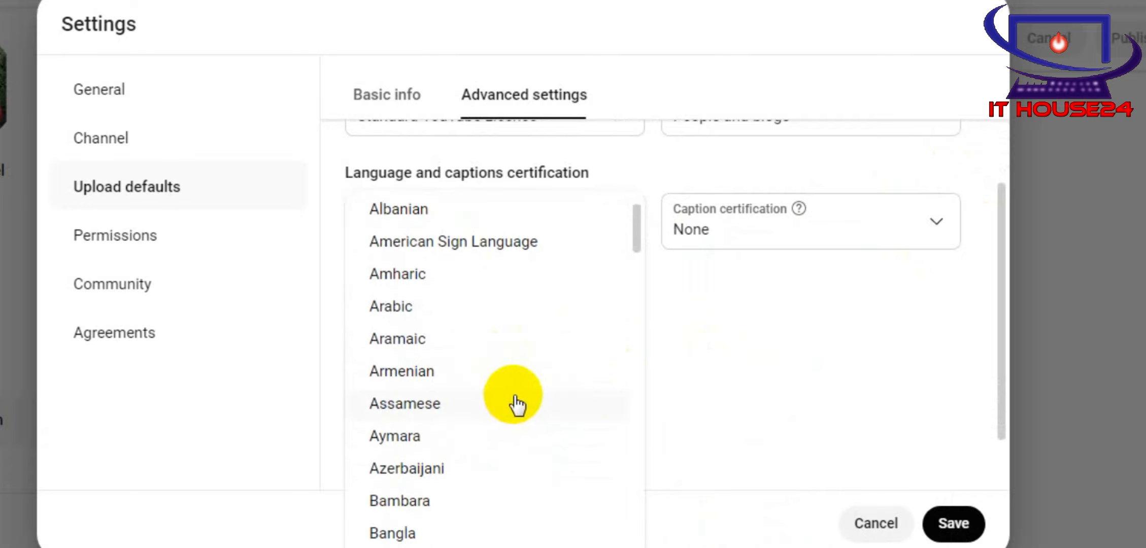
{"action": "left_click", "coordinate": [394, 535]}
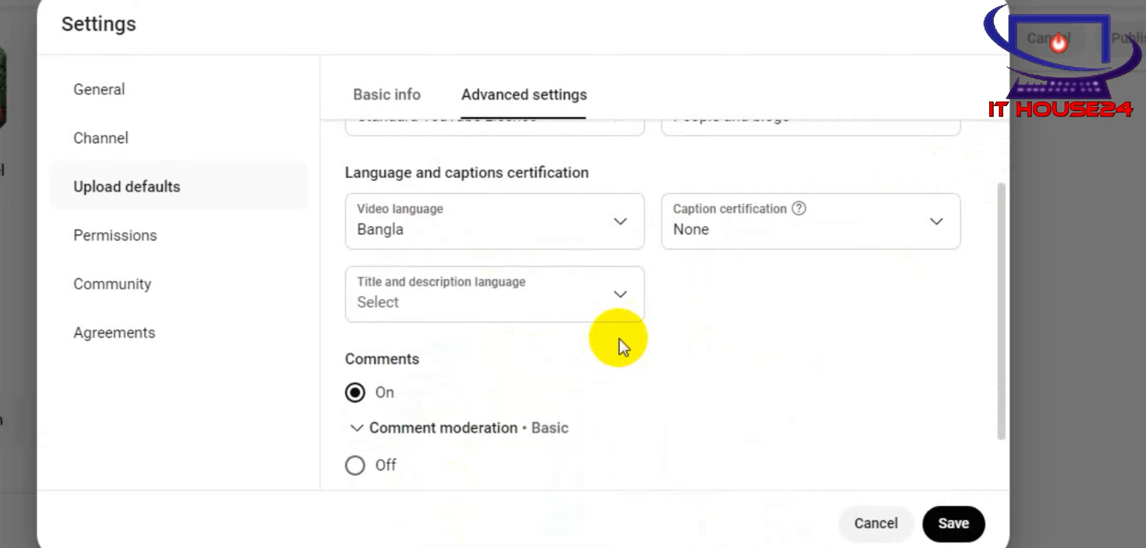
Step: Keep default comments On with comment moderation set to None, and save the channel settings
{"action": "scroll", "coordinate": [603, 333], "scroll_direction": "down", "scroll_amount": 2}
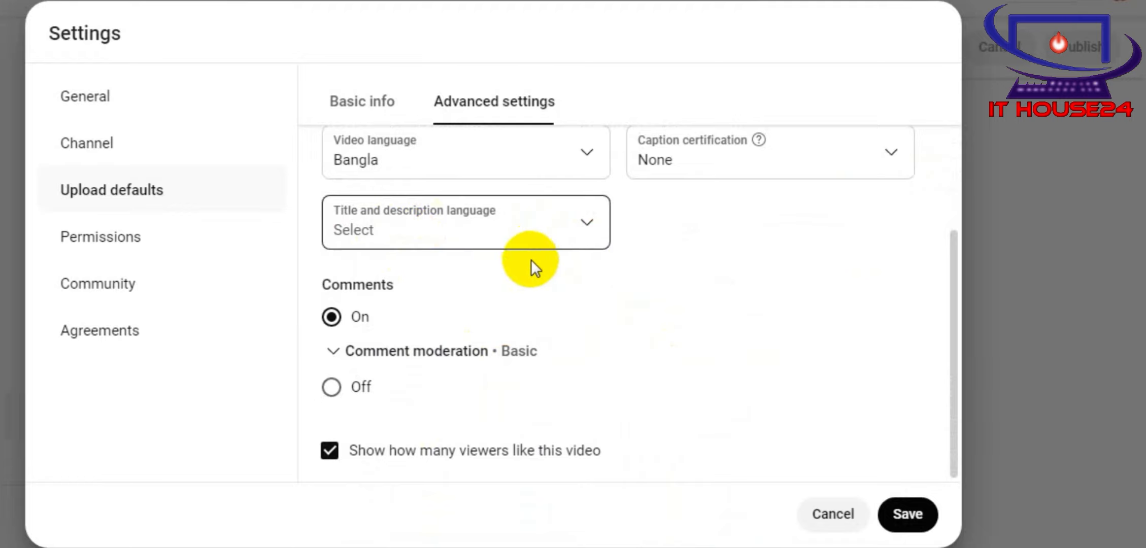
{"action": "left_click", "coordinate": [335, 353]}
{"action": "left_click", "coordinate": [333, 319]}
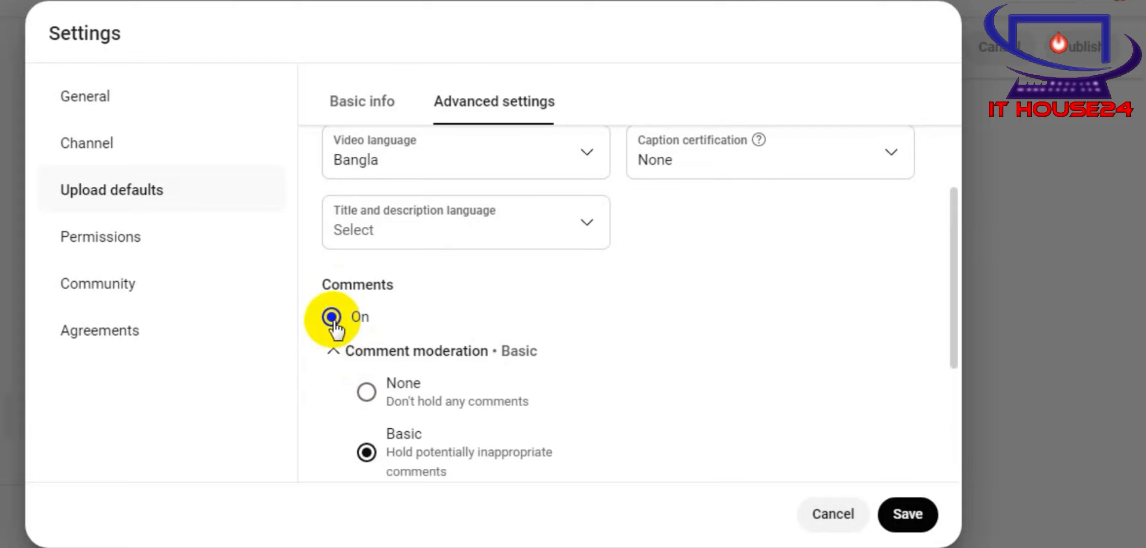
{"action": "left_click", "coordinate": [366, 392]}
{"action": "scroll", "coordinate": [447, 376], "scroll_direction": "down", "scroll_amount": 5}
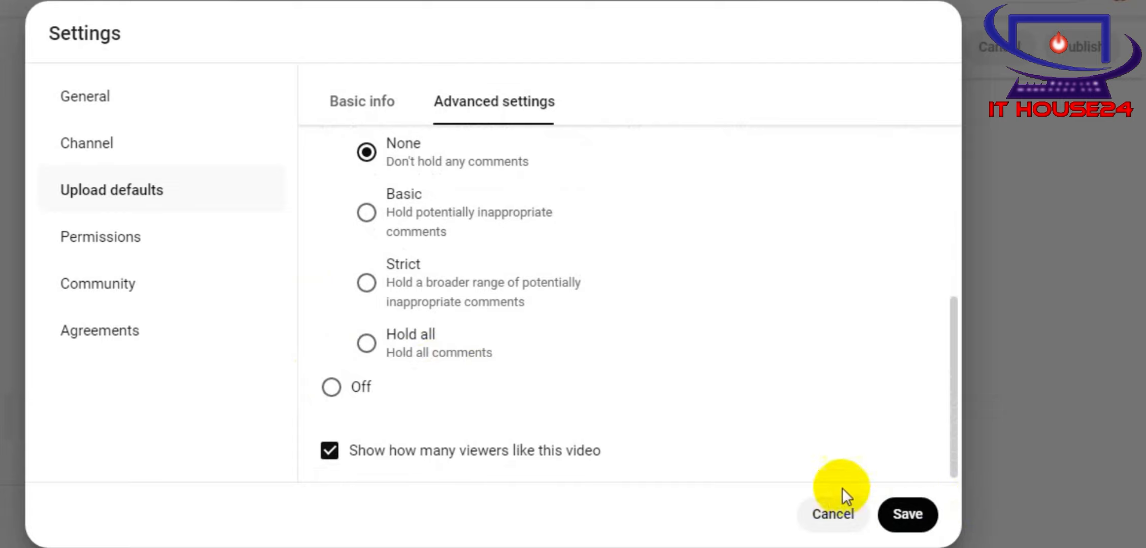
{"action": "left_click", "coordinate": [911, 515]}
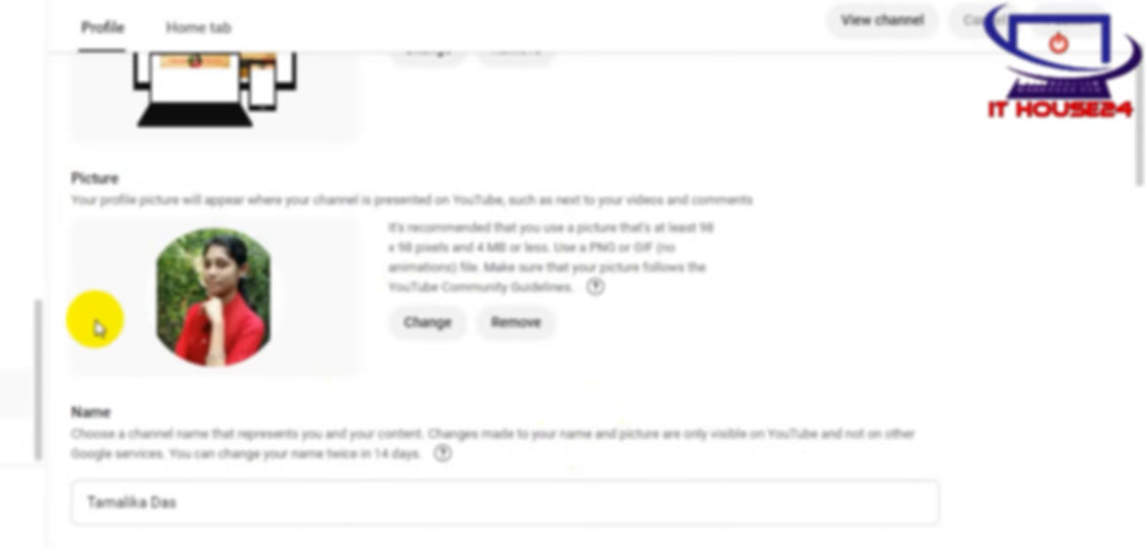
Step: Start a new video upload and choose the MP4 video file from the computer
{"action": "scroll", "coordinate": [120, 267], "scroll_direction": "down", "scroll_amount": 3}
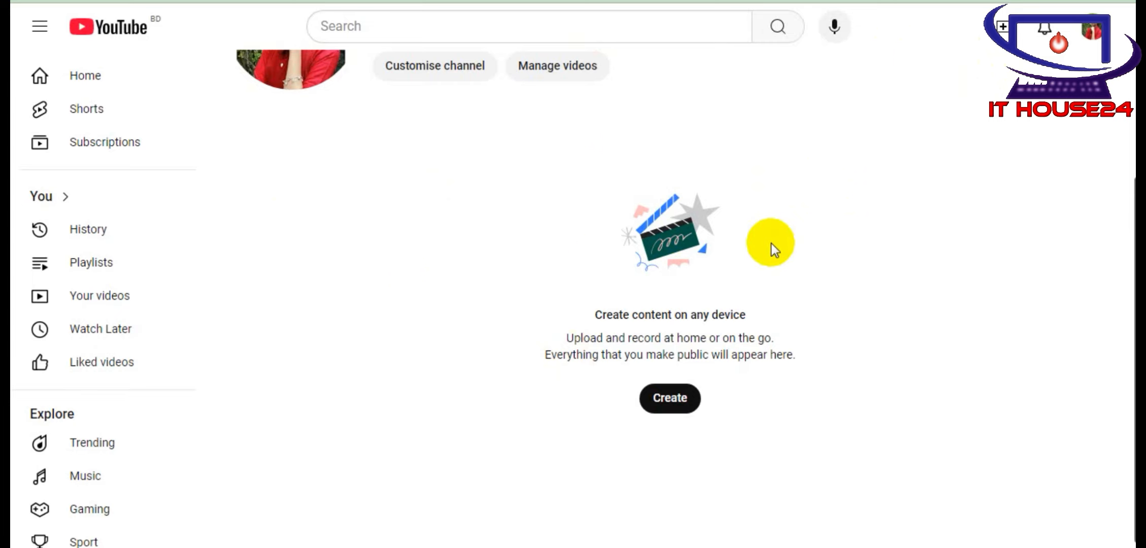
{"action": "scroll", "coordinate": [718, 190], "scroll_direction": "up", "scroll_amount": 2}
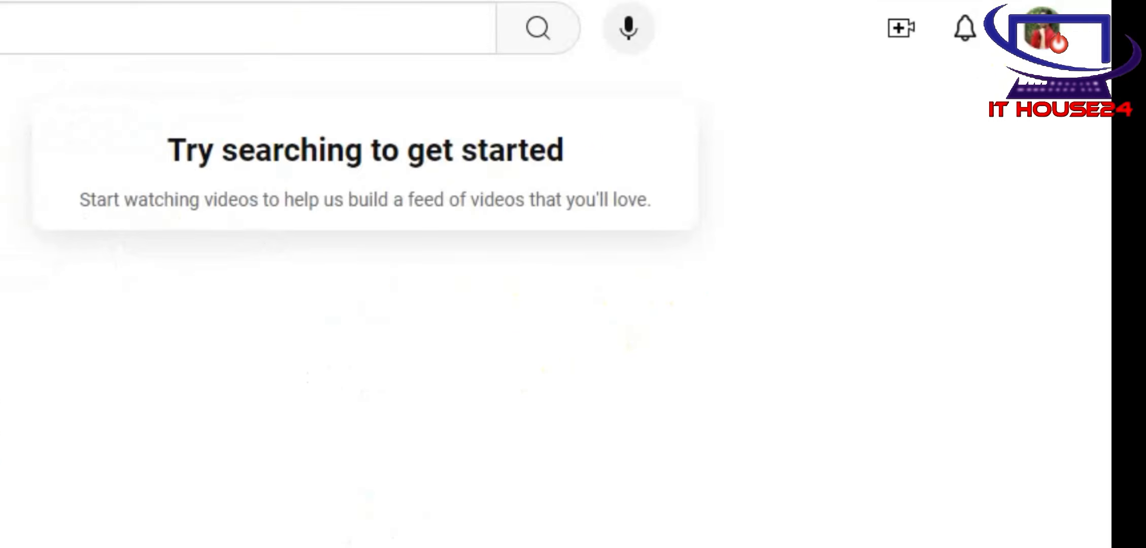
{"action": "left_click", "coordinate": [894, 40]}
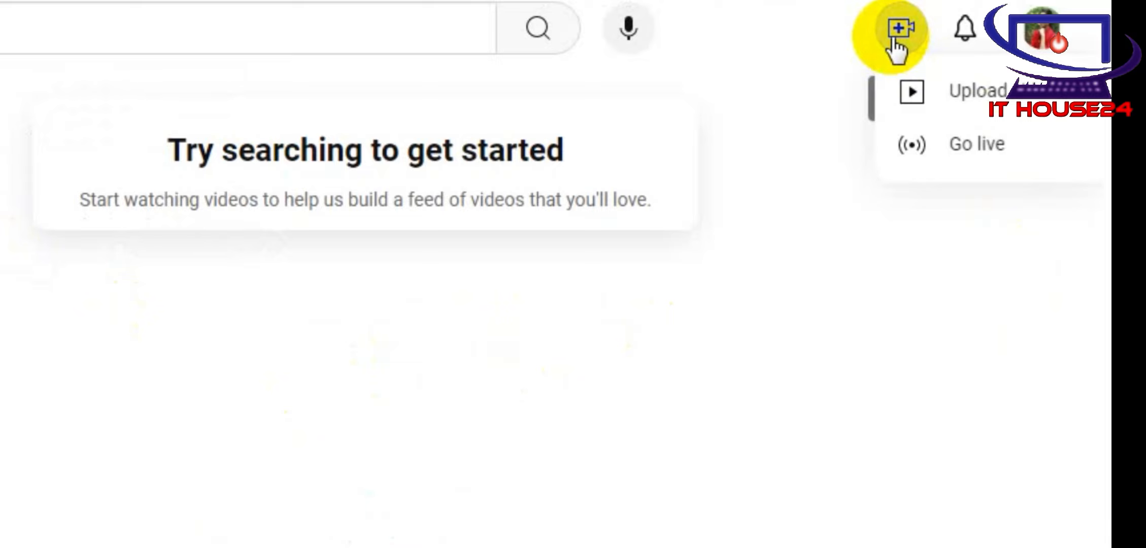
{"action": "left_click", "coordinate": [1040, 115]}
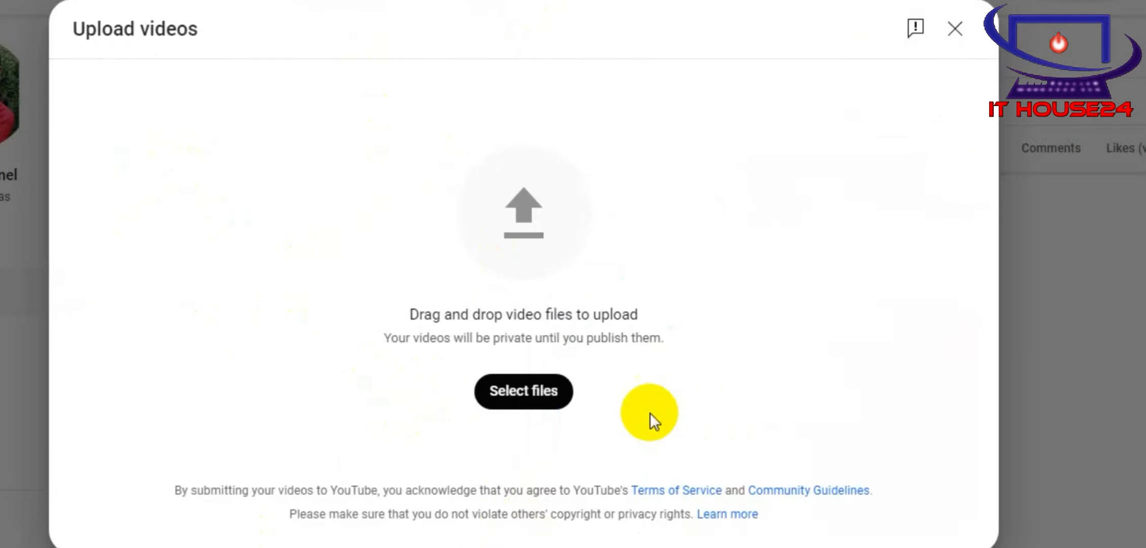
{"action": "left_click", "coordinate": [526, 400]}
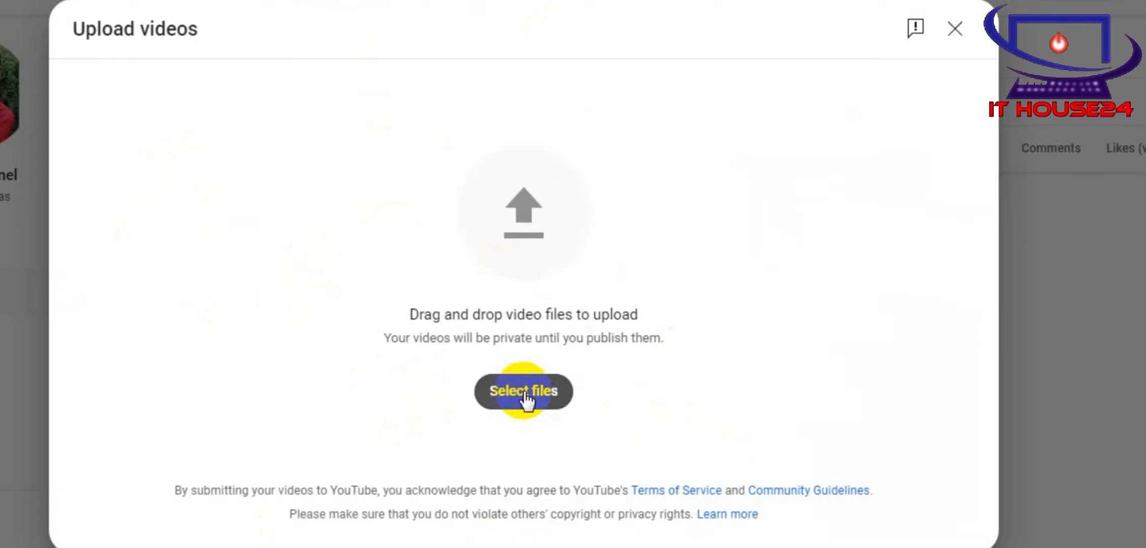
{"action": "left_click", "coordinate": [72, 147]}
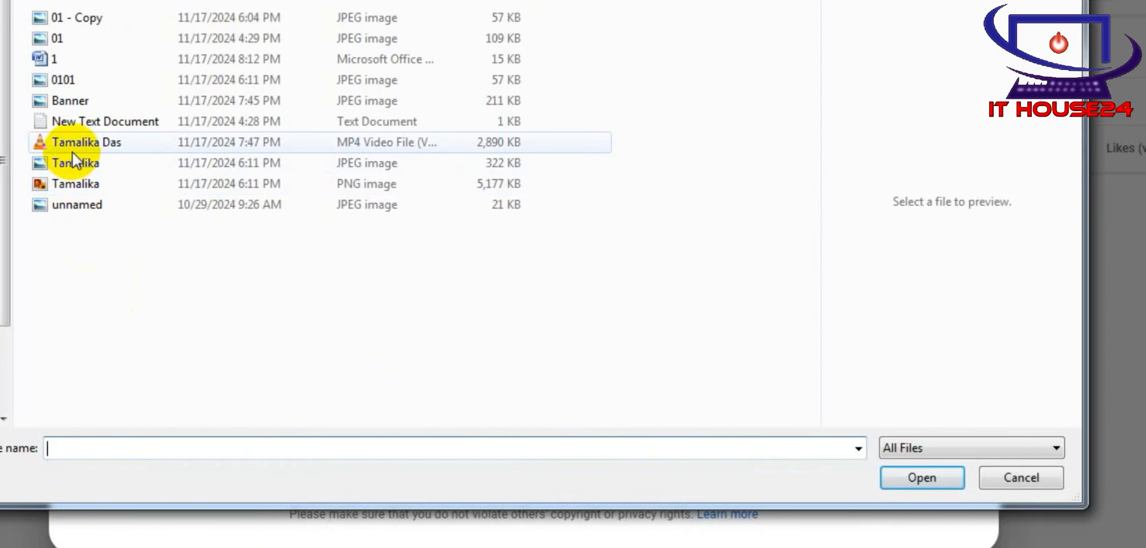
{"action": "left_click", "coordinate": [916, 481]}
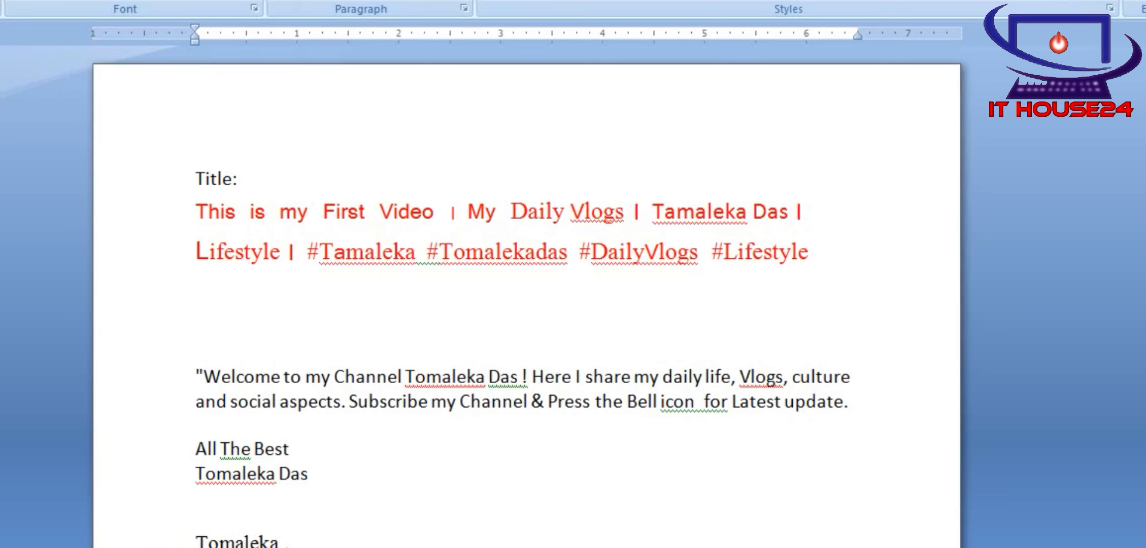
Step: Replace the video's title with the full title text, including its hashtags, copied from the Word document
{"action": "left_click_drag", "start_coordinate": [167, 213], "coordinate": [179, 243]}
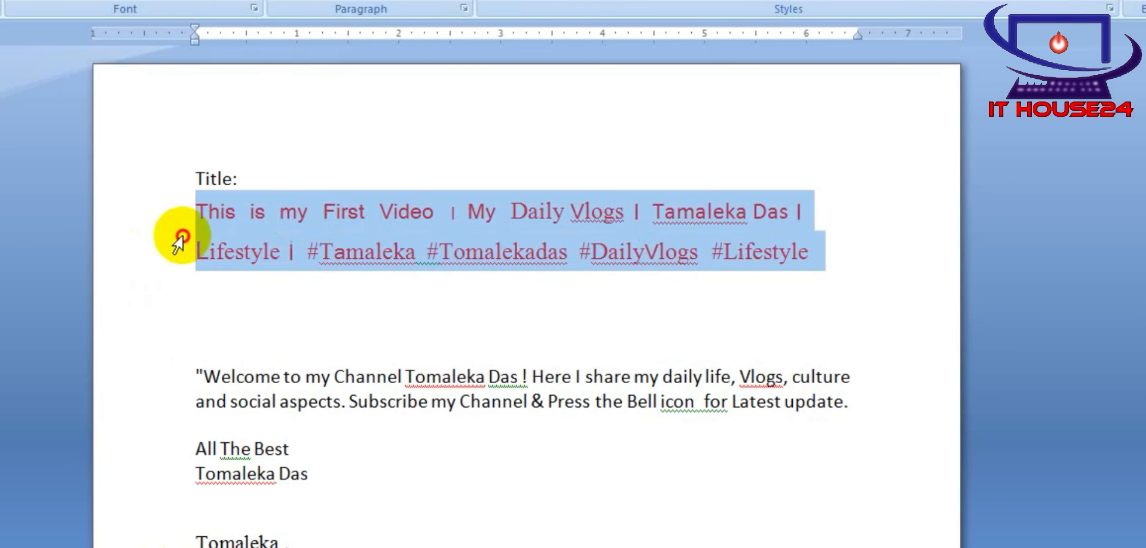
{"action": "right_click", "coordinate": [416, 218]}
{"action": "left_click", "coordinate": [477, 244]}
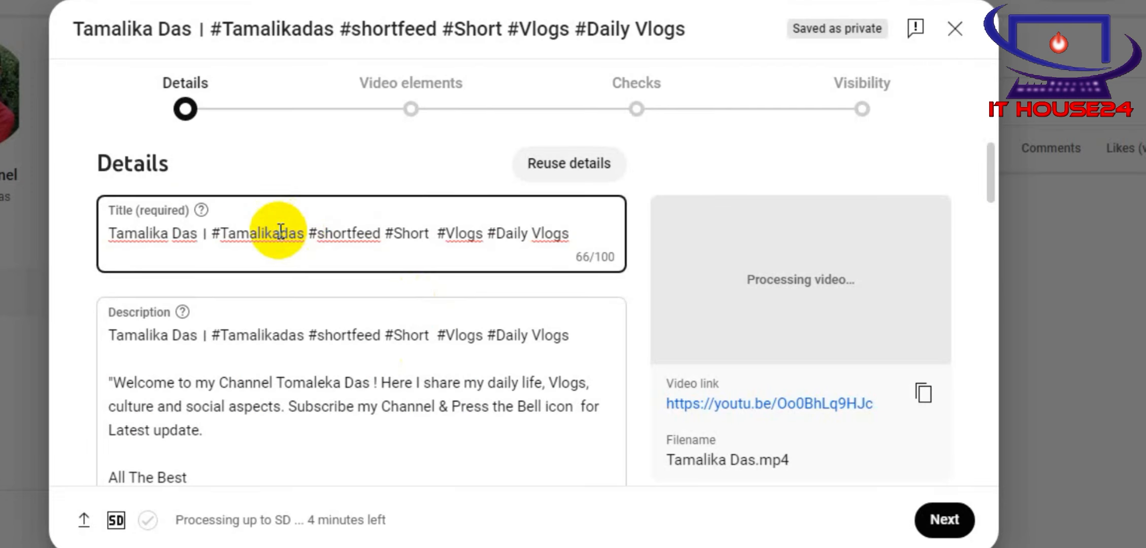
{"action": "key", "text": "ctrl+a"}
{"action": "key", "text": "ctrl+v"}
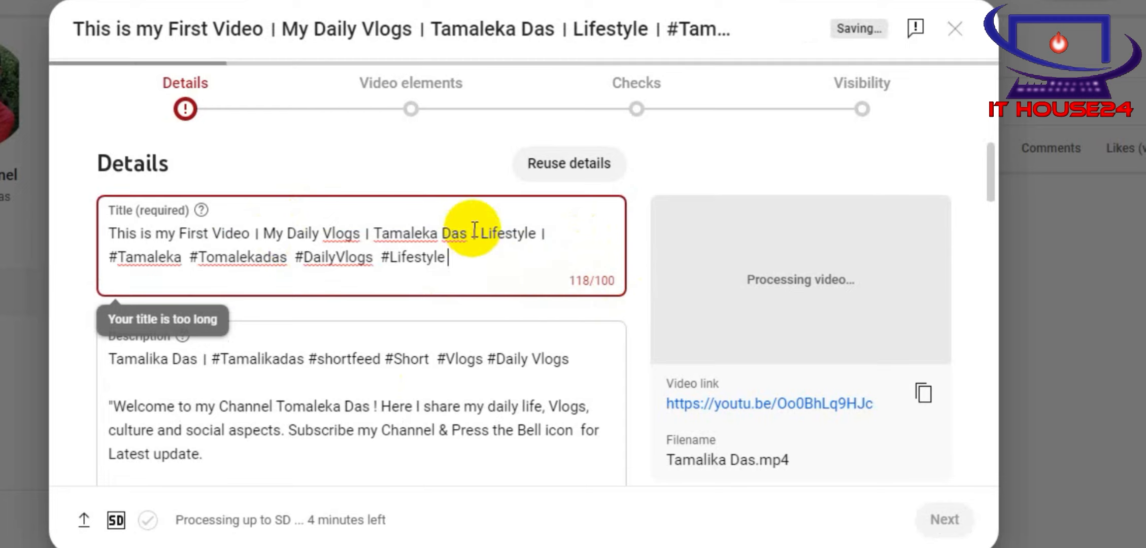
Step: Shorten the video title by removing the "Lifestyle |" segment and the #Lifestyle hashtag
{"action": "left_click_drag", "start_coordinate": [573, 227], "coordinate": [474, 235]}
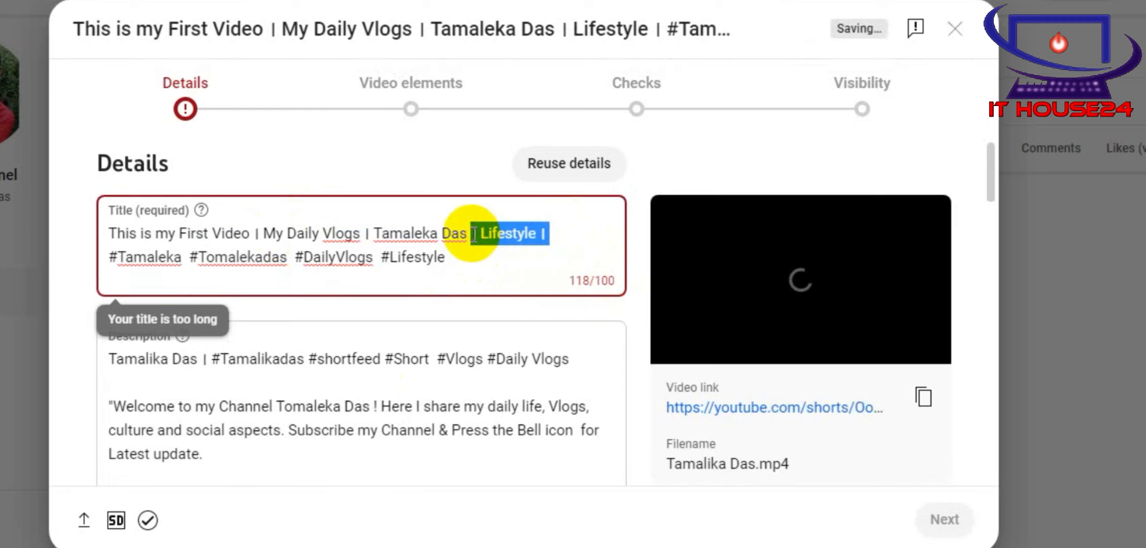
{"action": "key", "text": "BackSpace"}
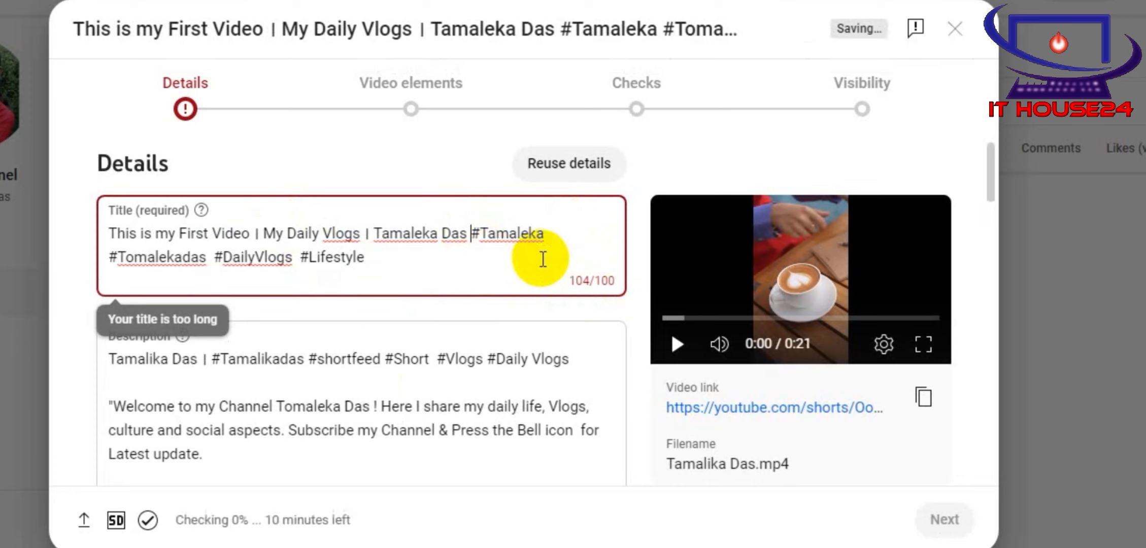
{"action": "left_click_drag", "start_coordinate": [367, 257], "coordinate": [295, 262]}
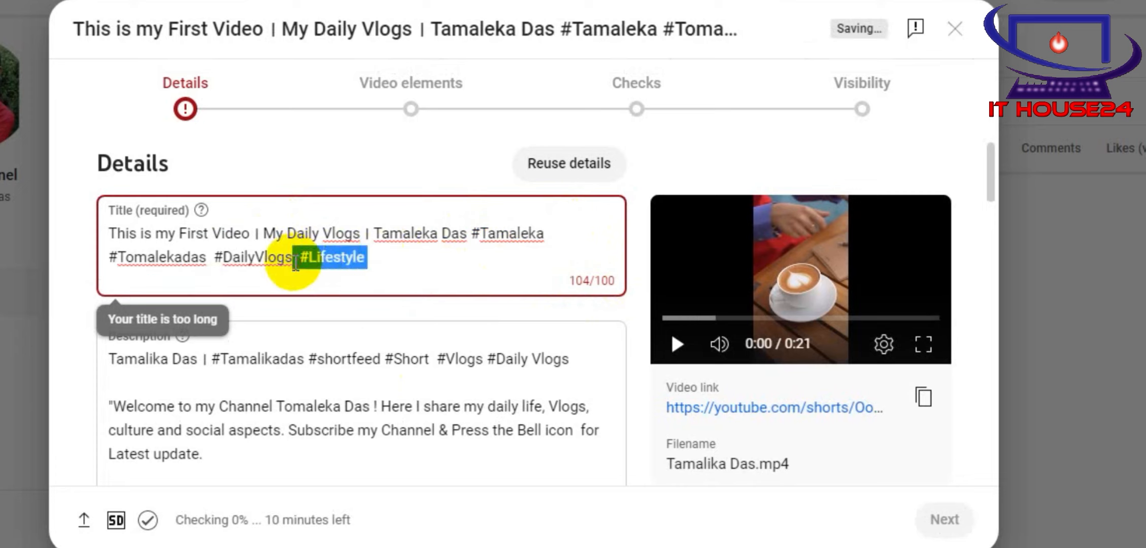
{"action": "key", "text": "BackSpace"}
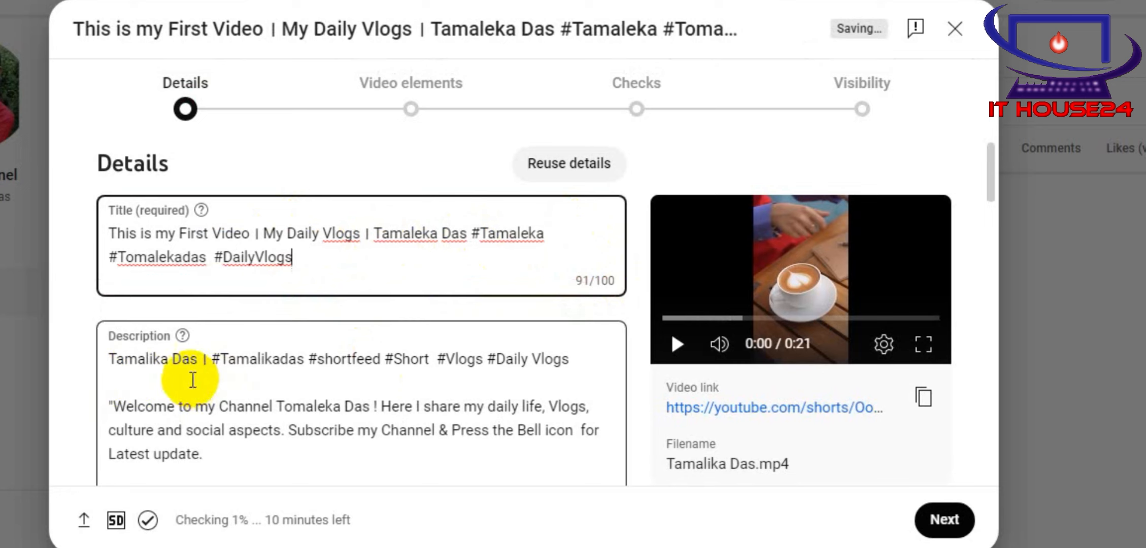
Step: Review the prefilled video description against the title, from its opening line down to the closing hashtags
{"action": "scroll", "coordinate": [376, 263], "scroll_direction": "down", "scroll_amount": 4}
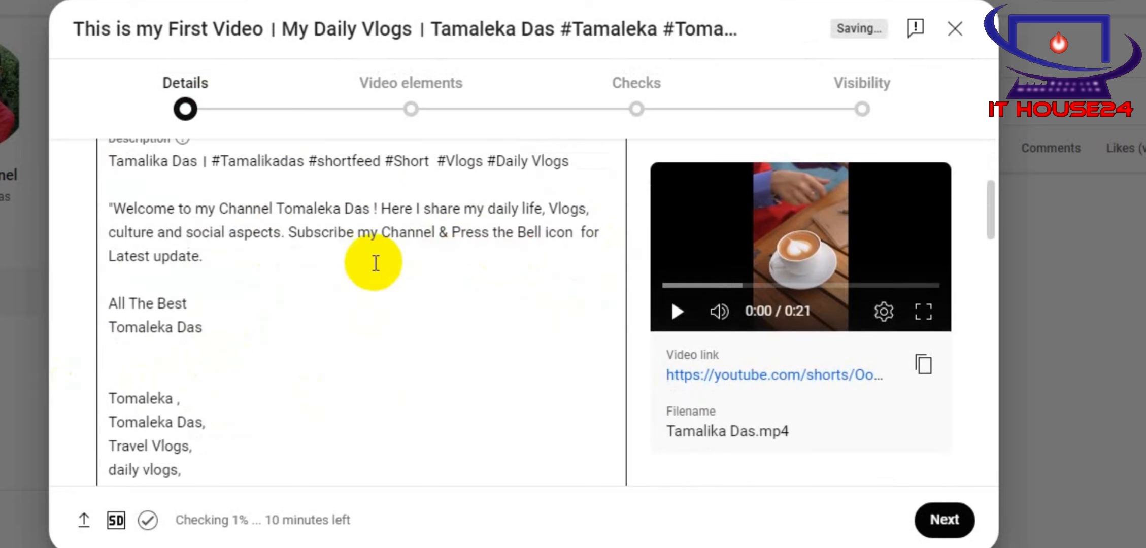
{"action": "scroll", "coordinate": [290, 308], "scroll_direction": "up", "scroll_amount": 4}
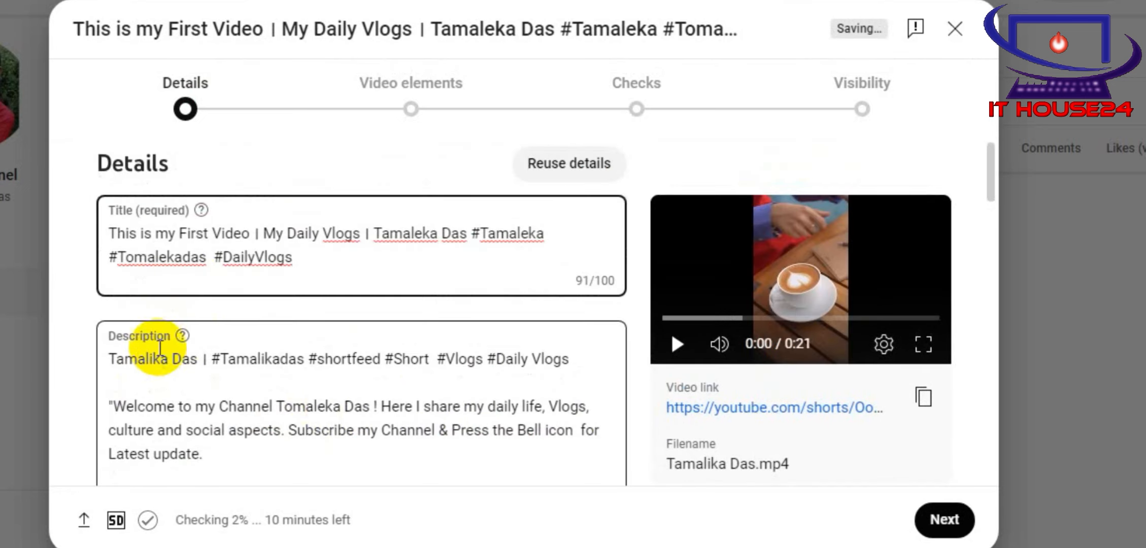
{"action": "triple_click", "coordinate": [149, 236]}
{"action": "left_click_drag", "start_coordinate": [145, 359], "coordinate": [585, 371]}
{"action": "left_click", "coordinate": [584, 369]}
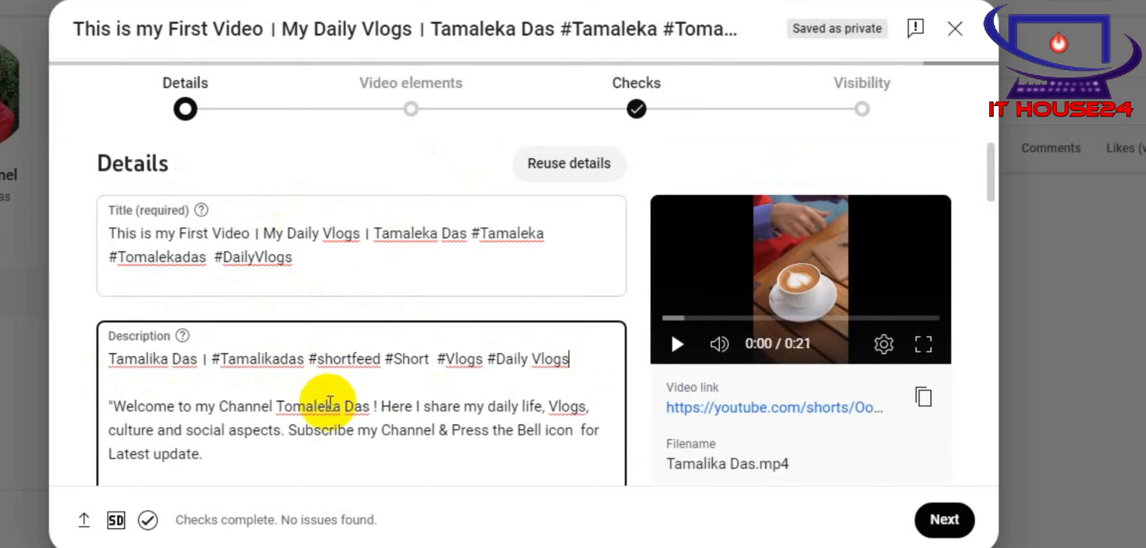
{"action": "scroll", "coordinate": [327, 401], "scroll_direction": "down", "scroll_amount": 4}
{"action": "scroll", "coordinate": [375, 402], "scroll_direction": "down", "scroll_amount": 10}
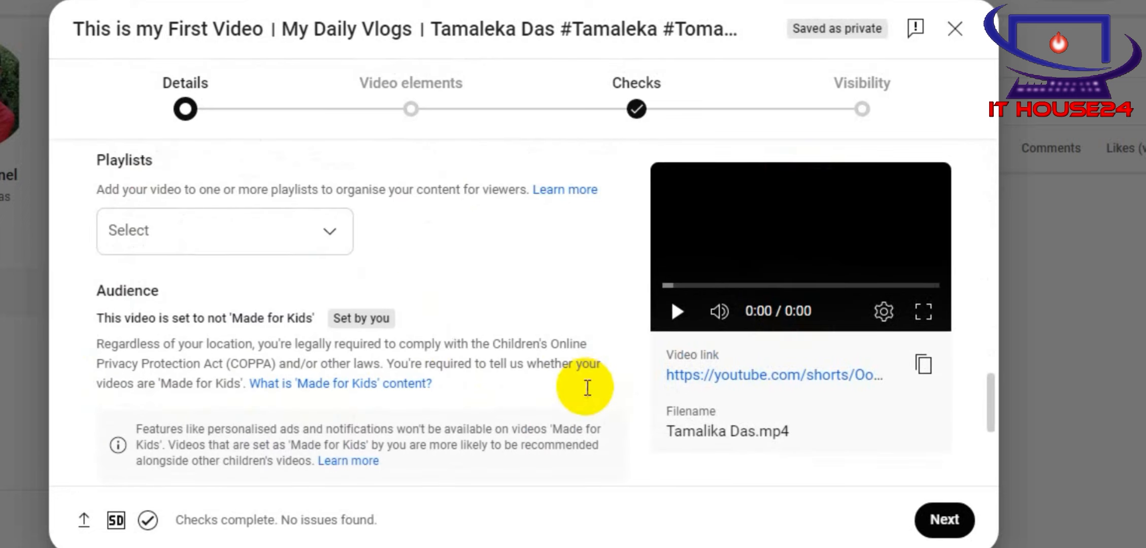
Step: Check the available playlists and read the note about changing the video's thumbnail
{"action": "scroll", "coordinate": [443, 410], "scroll_direction": "up", "scroll_amount": 5}
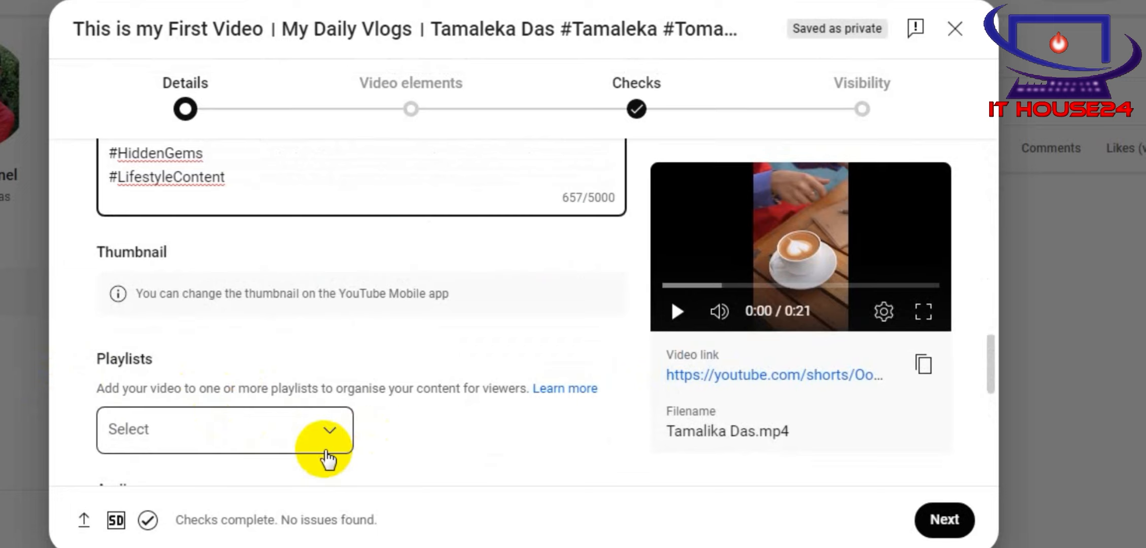
{"action": "left_click", "coordinate": [333, 430]}
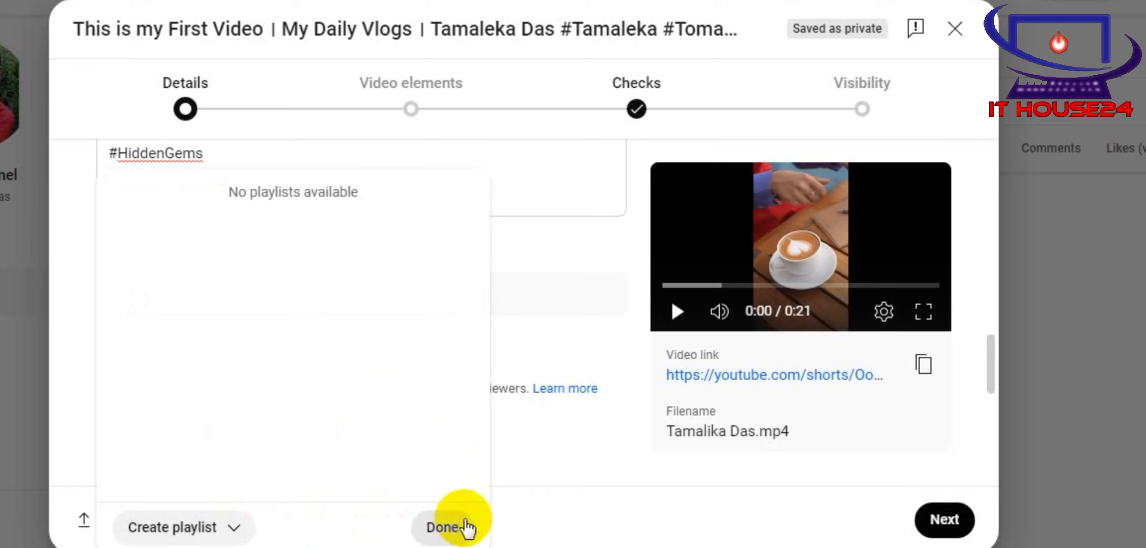
{"action": "left_click", "coordinate": [641, 462]}
{"action": "scroll", "coordinate": [104, 345], "scroll_direction": "up", "scroll_amount": 2}
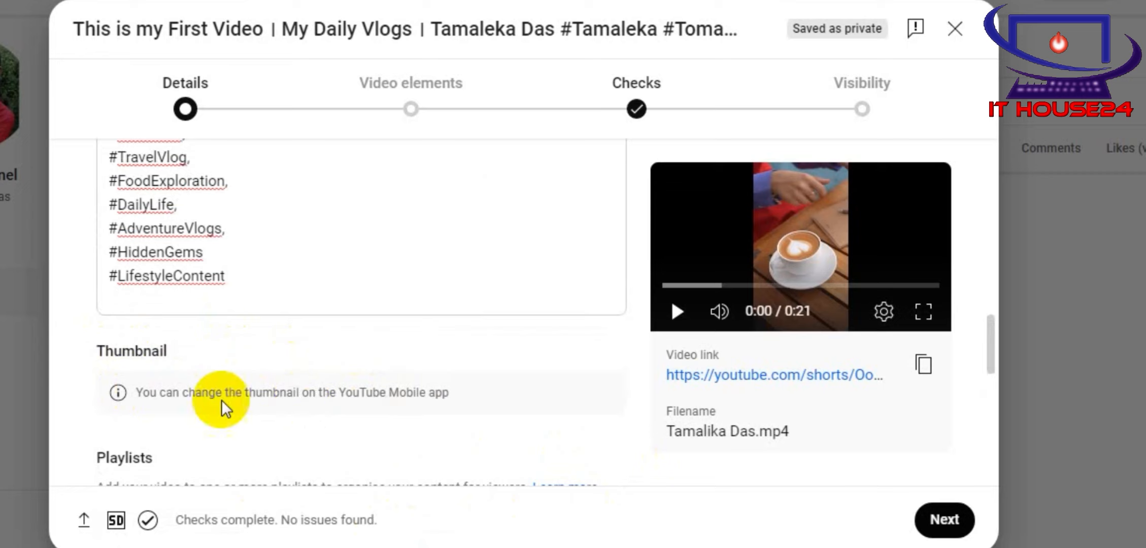
{"action": "left_click_drag", "start_coordinate": [125, 399], "coordinate": [455, 399]}
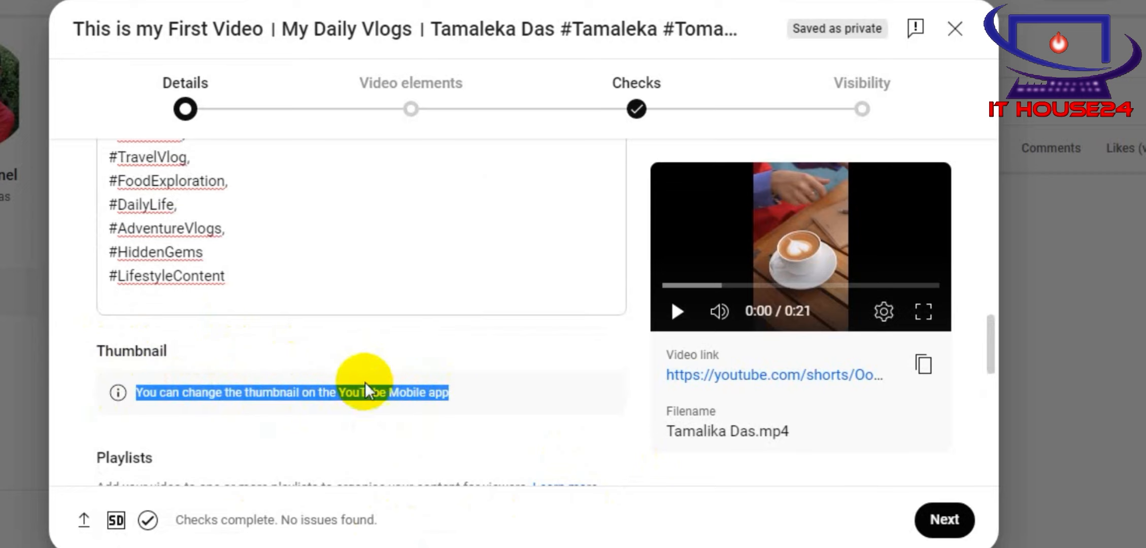
{"action": "left_click", "coordinate": [211, 392]}
{"action": "scroll", "coordinate": [208, 355], "scroll_direction": "down", "scroll_amount": 2}
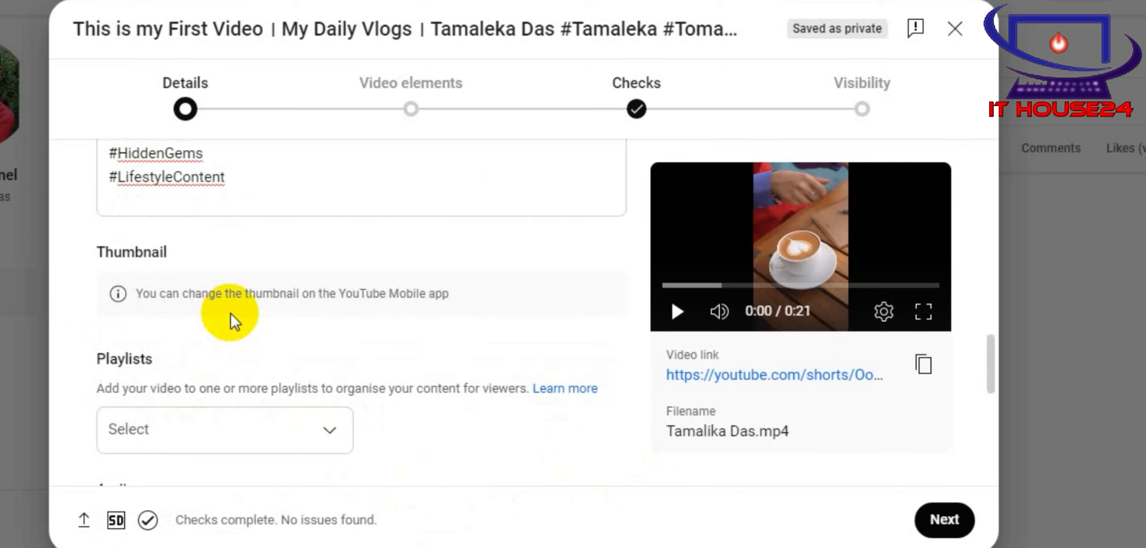
Step: Set the video's audience to "No, it's not 'Made for Kids'" and dismiss the altered-content policy notice
{"action": "scroll", "coordinate": [231, 315], "scroll_direction": "down", "scroll_amount": 6}
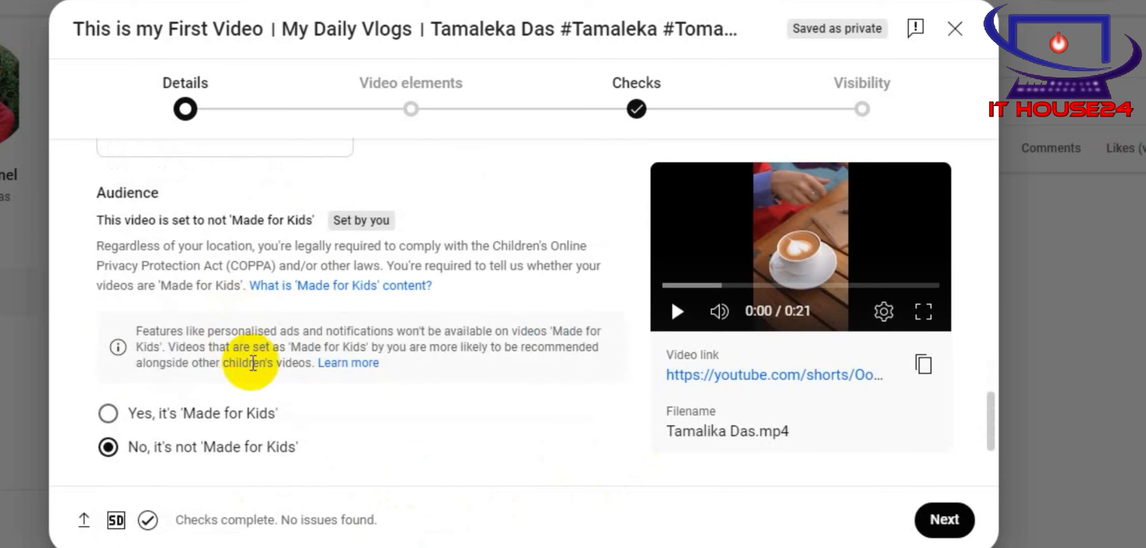
{"action": "left_click", "coordinate": [109, 447]}
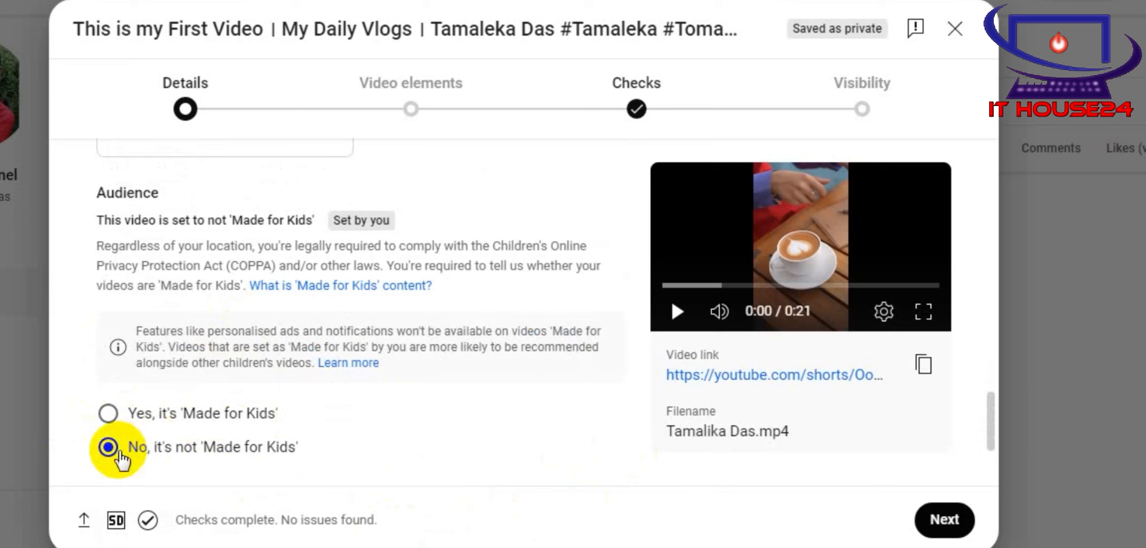
{"action": "scroll", "coordinate": [225, 434], "scroll_direction": "down", "scroll_amount": 3}
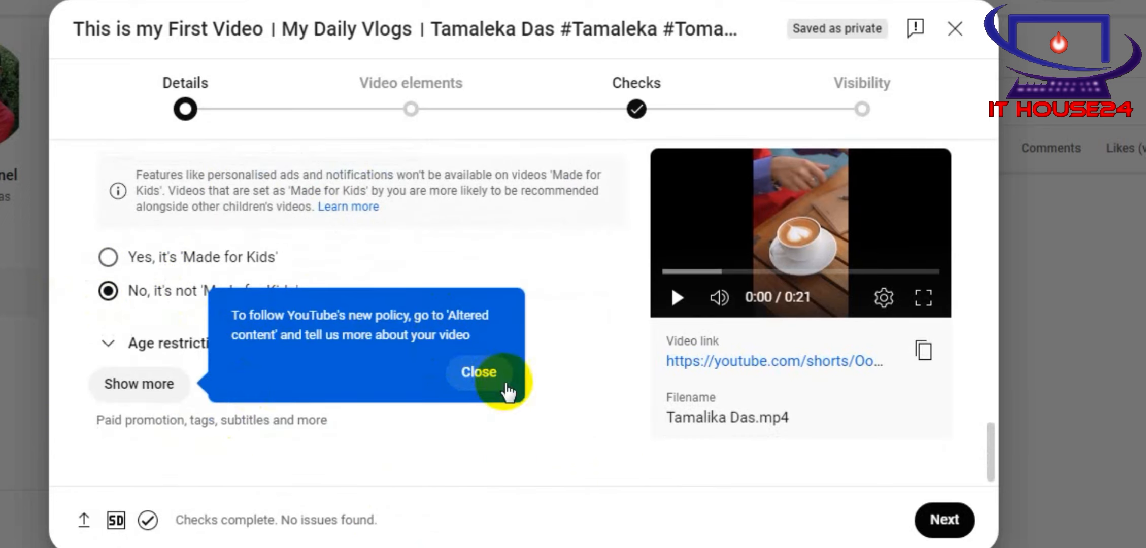
{"action": "left_click", "coordinate": [500, 380]}
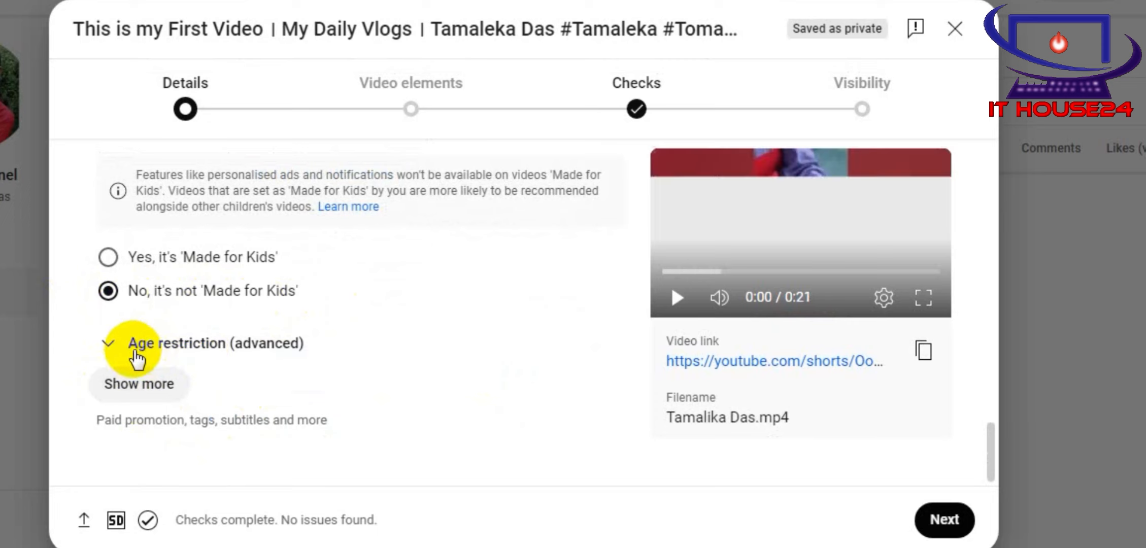
Step: Set the advanced age restriction to "No, don't restrict my video to viewers over 18 only"
{"action": "left_click", "coordinate": [108, 345]}
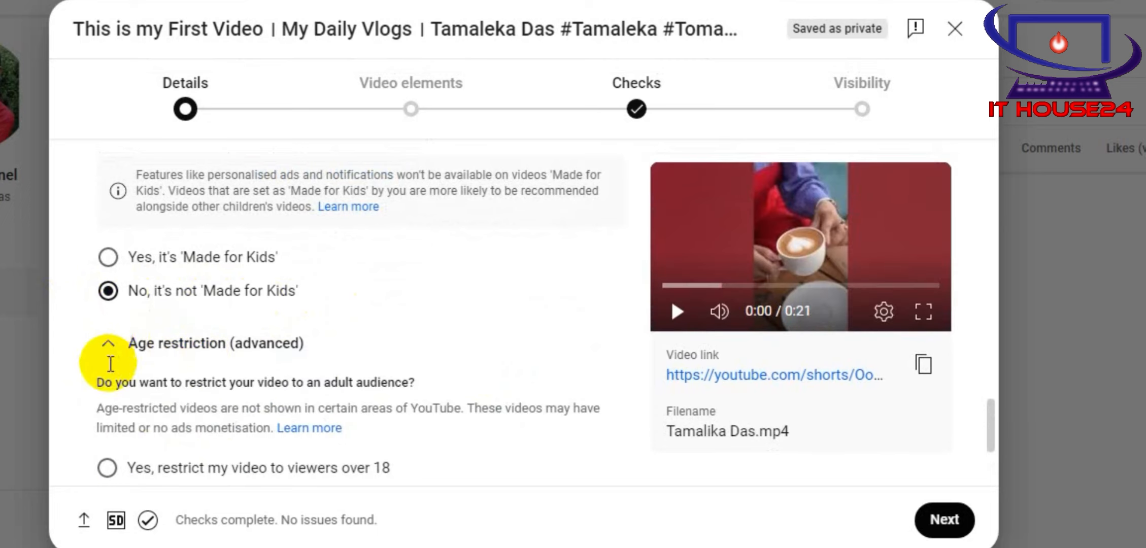
{"action": "scroll", "coordinate": [109, 350], "scroll_direction": "down", "scroll_amount": 2}
{"action": "left_click", "coordinate": [107, 403]}
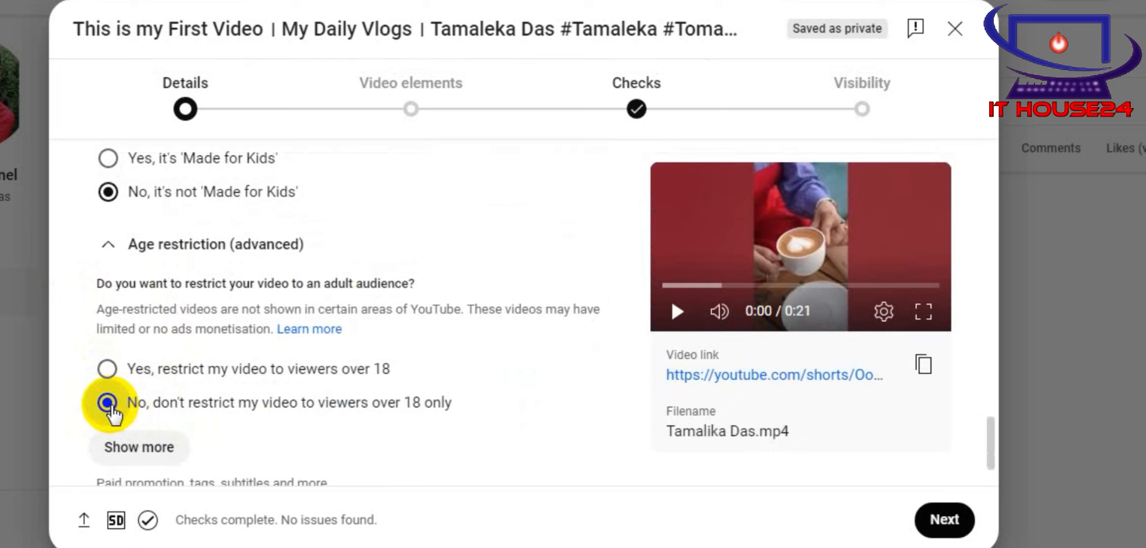
Step: Show the additional video settings and fill Tags with the comma-separated tag list from the Word document, starting with the channel name
{"action": "scroll", "coordinate": [113, 414], "scroll_direction": "down", "scroll_amount": 1}
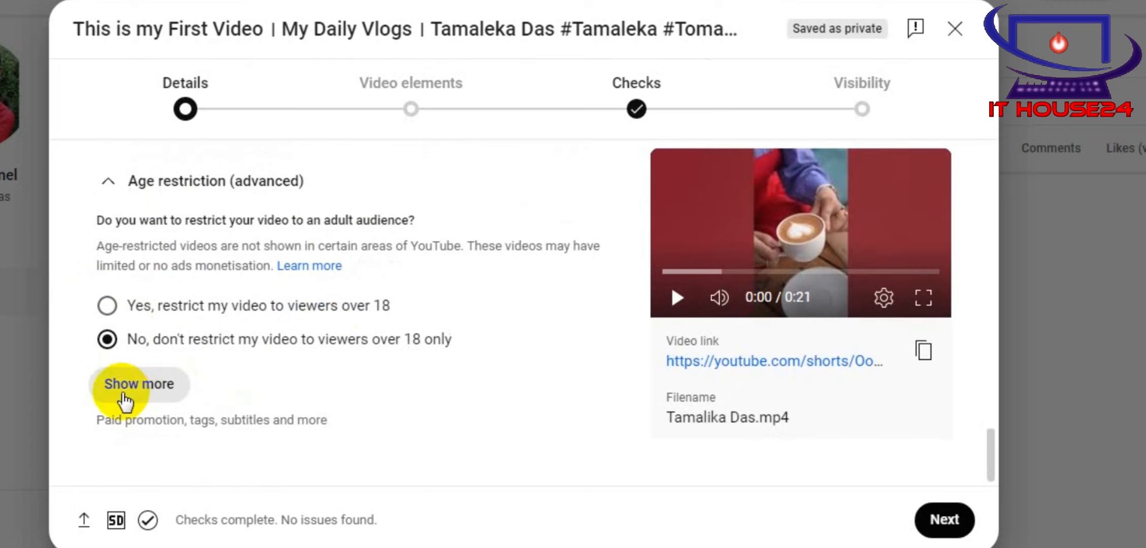
{"action": "left_click", "coordinate": [158, 395]}
{"action": "scroll", "coordinate": [117, 265], "scroll_direction": "down", "scroll_amount": 12}
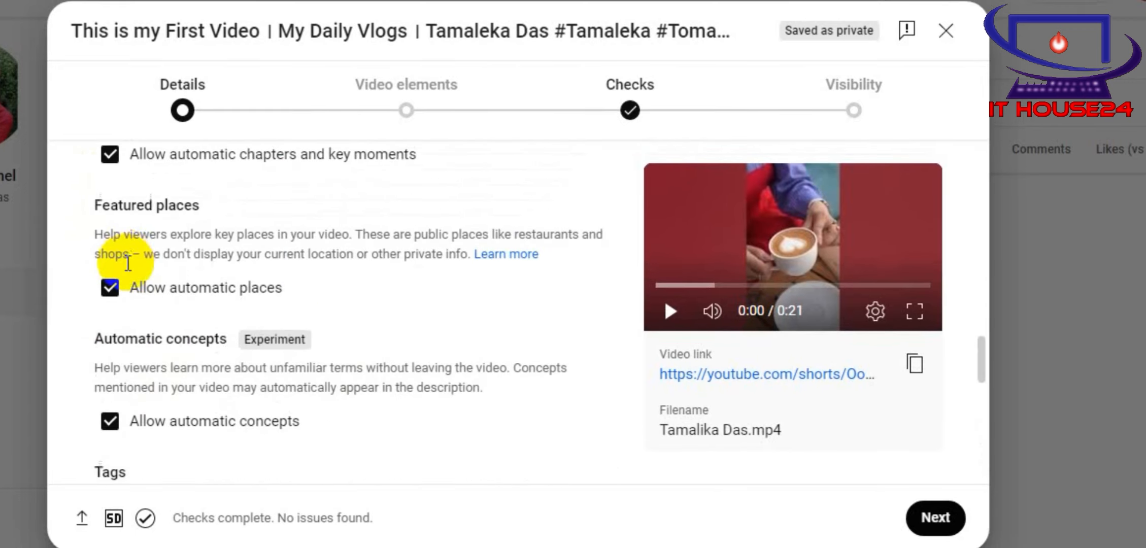
{"action": "scroll", "coordinate": [141, 303], "scroll_direction": "down", "scroll_amount": 5}
{"action": "left_click", "coordinate": [217, 280]}
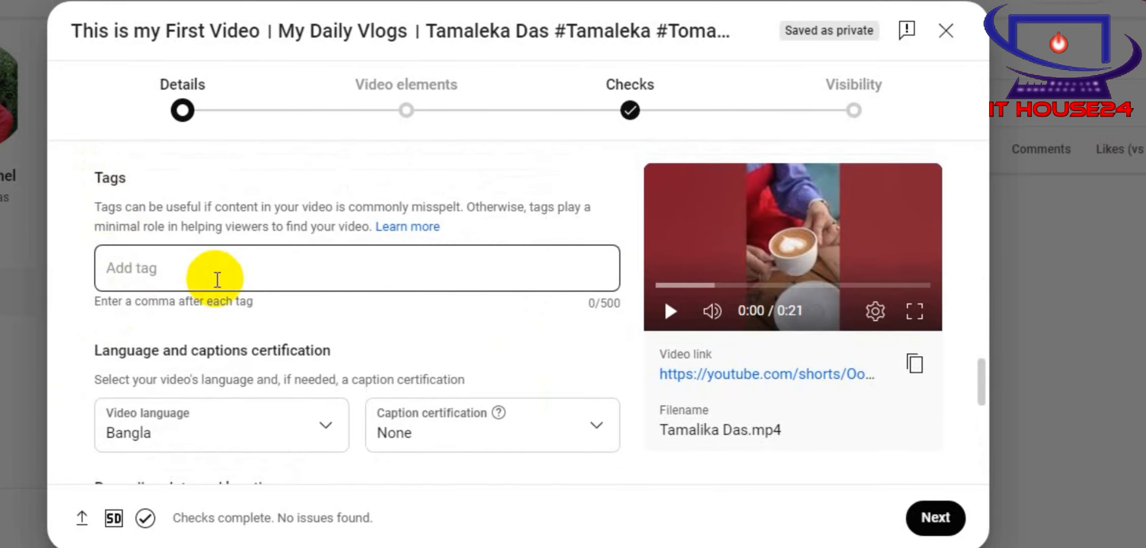
{"action": "left_click", "coordinate": [152, 269]}
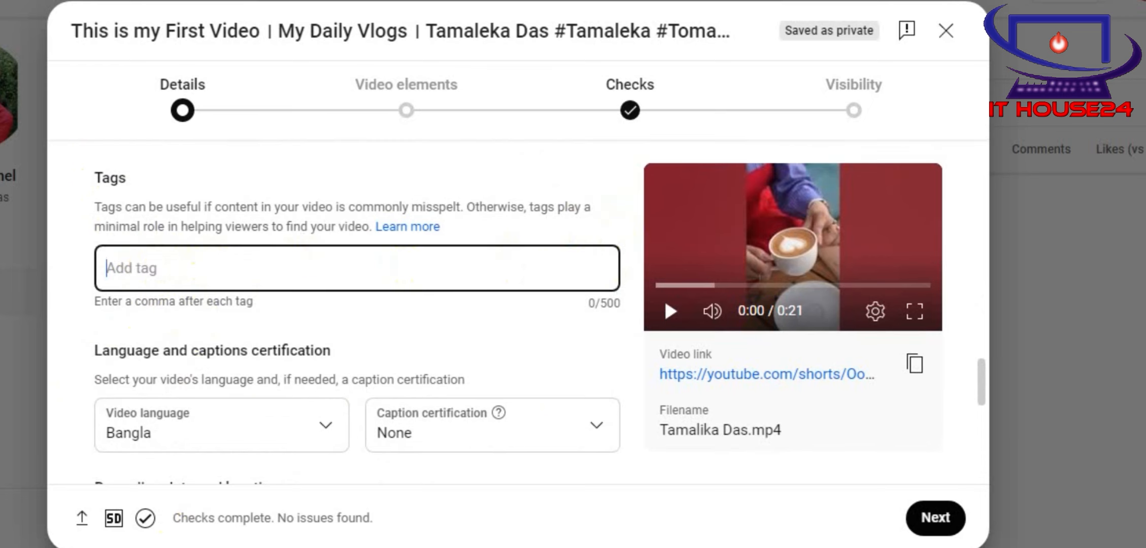
{"action": "key", "text": "alt+Tab"}
{"action": "scroll", "coordinate": [382, 370], "scroll_direction": "down", "scroll_amount": 6}
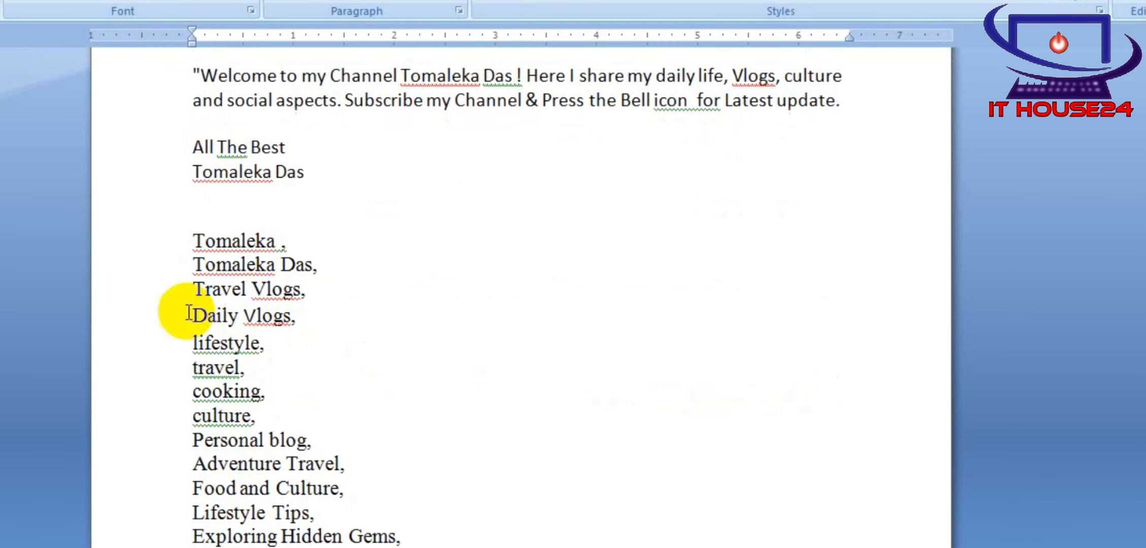
{"action": "left_click_drag", "start_coordinate": [189, 243], "coordinate": [454, 291]}
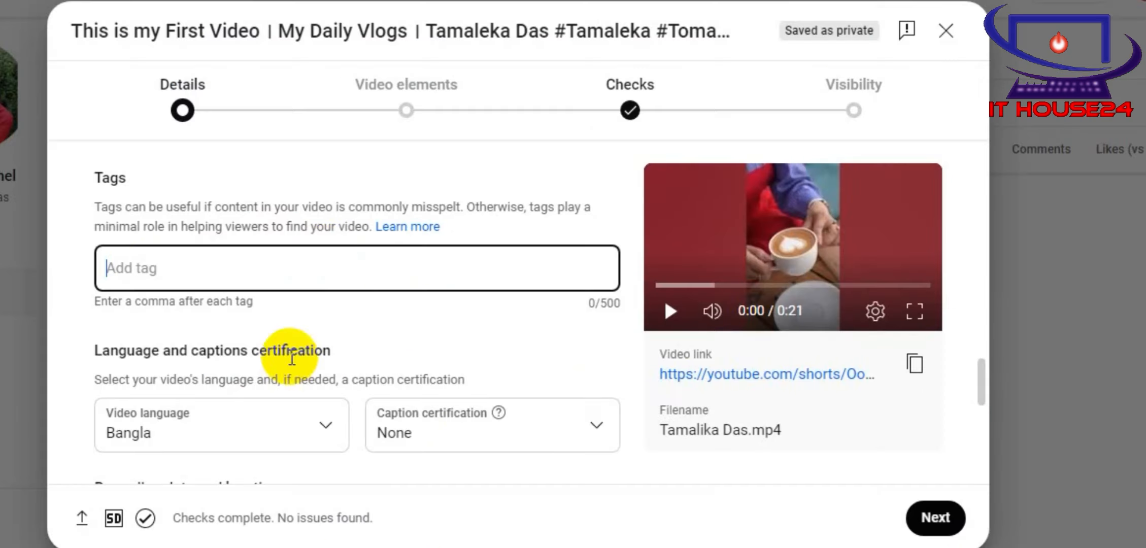
{"action": "key", "text": "ctrl+v"}
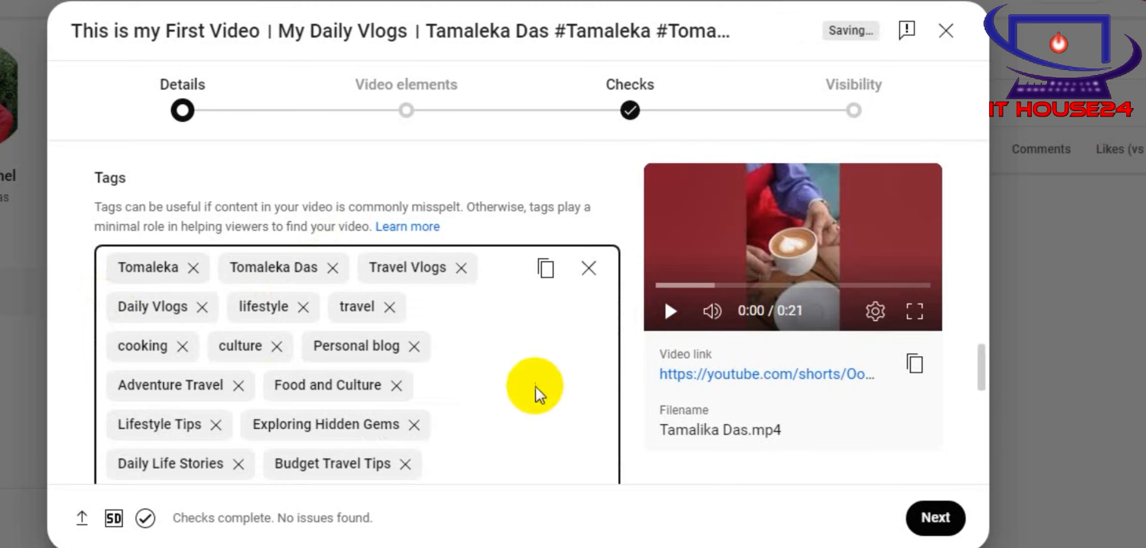
Step: Review the video's category and its comments and ratings settings
{"action": "scroll", "coordinate": [574, 361], "scroll_direction": "down", "scroll_amount": 5}
{"action": "scroll", "coordinate": [508, 347], "scroll_direction": "down", "scroll_amount": 6}
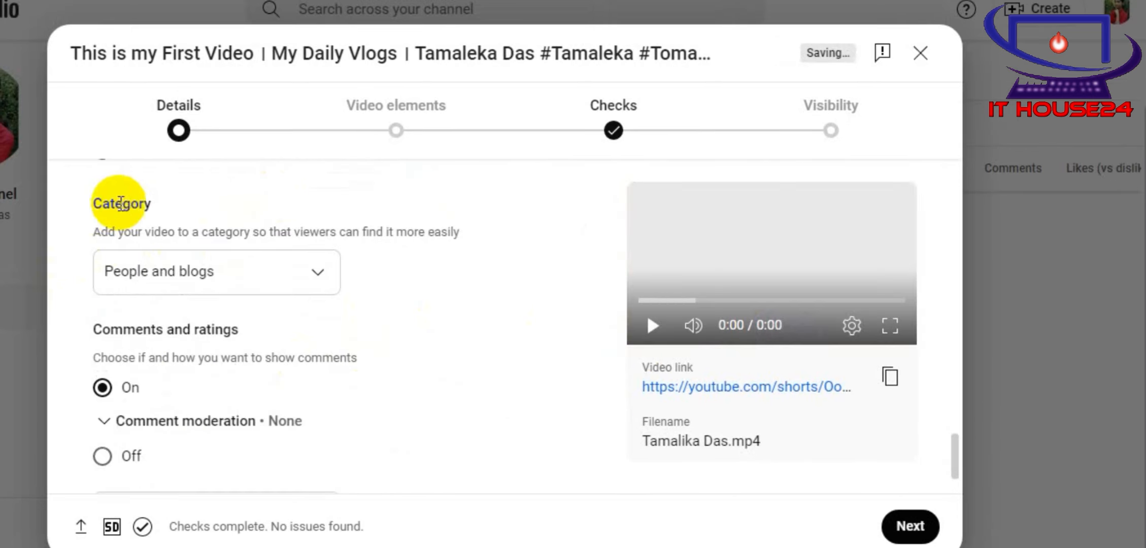
{"action": "left_click_drag", "start_coordinate": [91, 204], "coordinate": [344, 208]}
{"action": "left_click", "coordinate": [310, 283]}
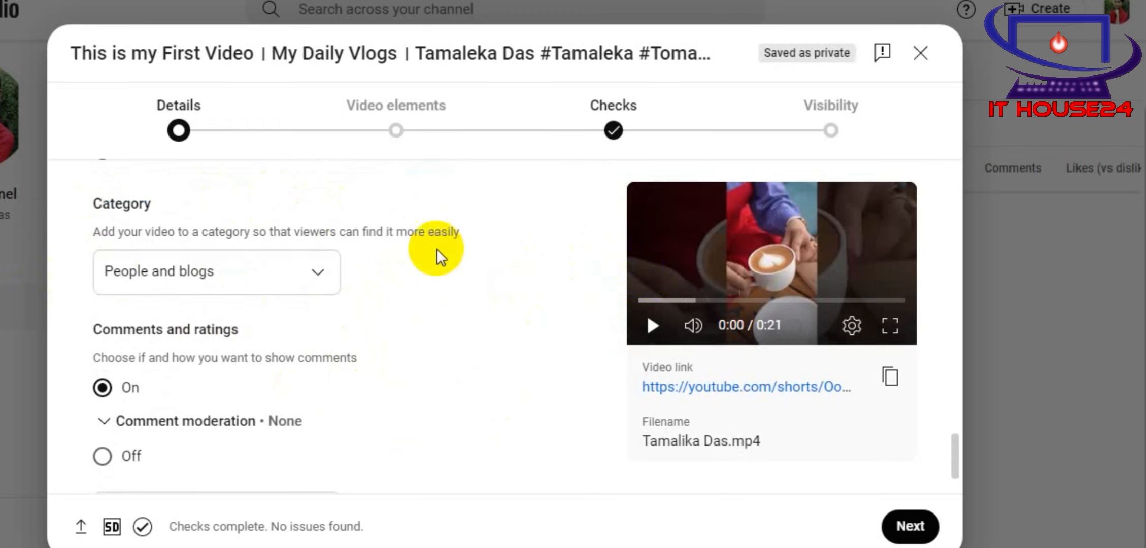
{"action": "scroll", "coordinate": [305, 315], "scroll_direction": "down", "scroll_amount": 3}
{"action": "scroll", "coordinate": [298, 337], "scroll_direction": "up", "scroll_amount": 3}
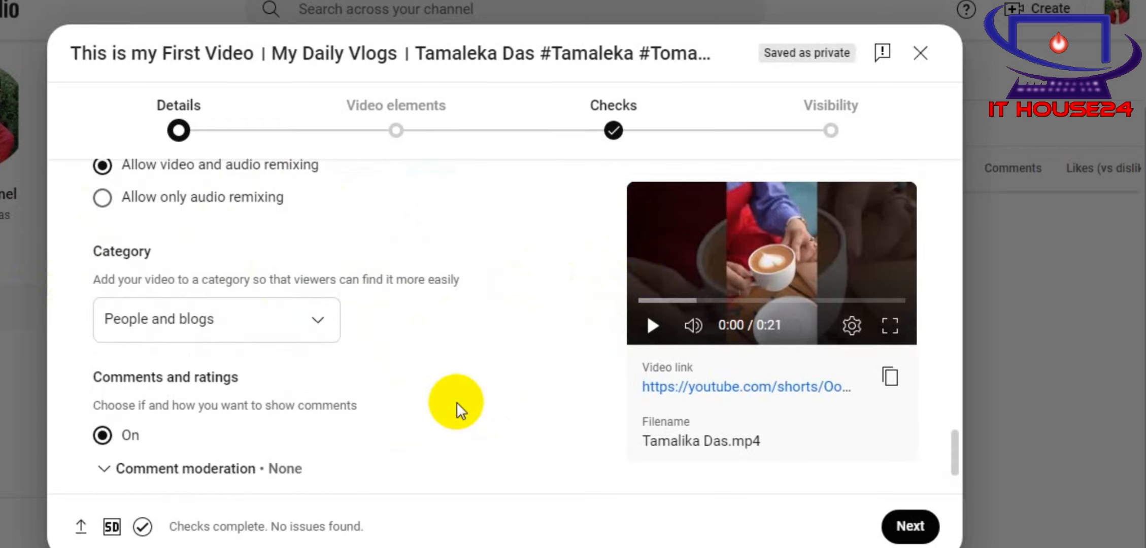
{"action": "scroll", "coordinate": [465, 452], "scroll_direction": "down", "scroll_amount": 2}
Step: Skip the video elements, review the copyright check, and proceed to the Visibility stage
{"action": "left_click", "coordinate": [898, 534]}
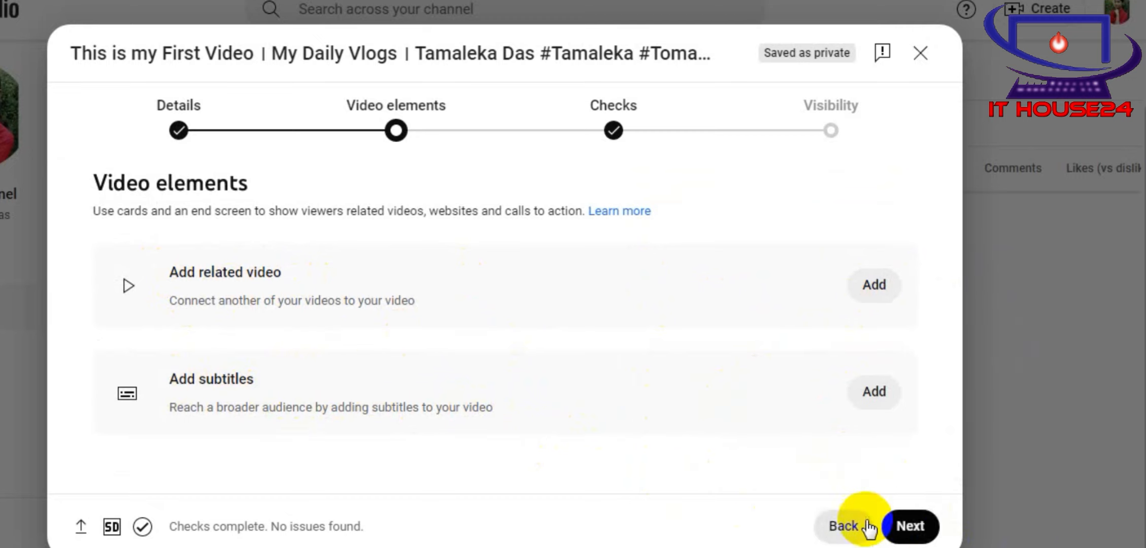
{"action": "left_click", "coordinate": [897, 534]}
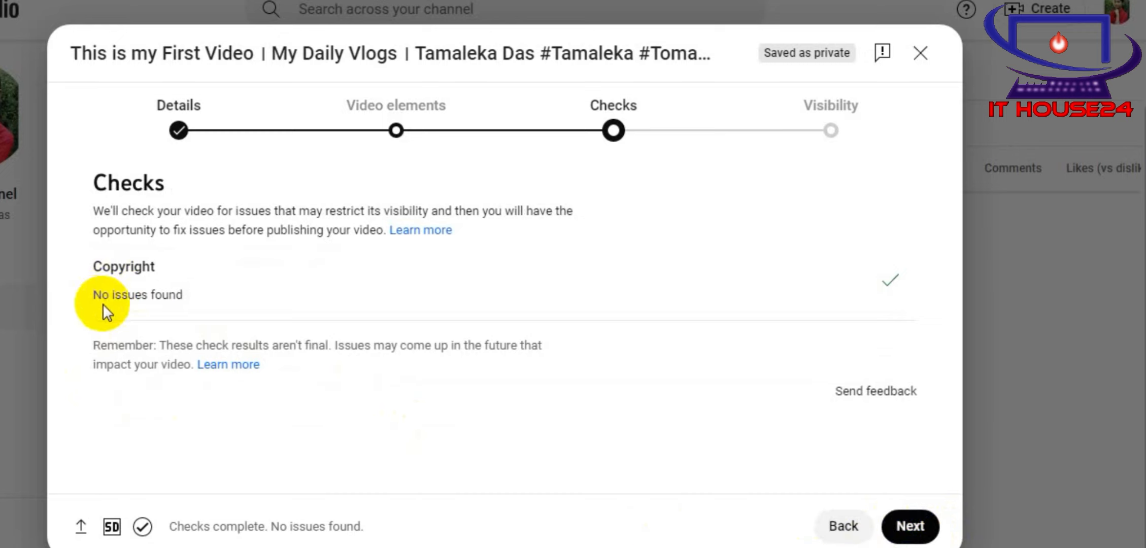
{"action": "left_click_drag", "start_coordinate": [103, 304], "coordinate": [239, 299]}
{"action": "left_click", "coordinate": [239, 299]}
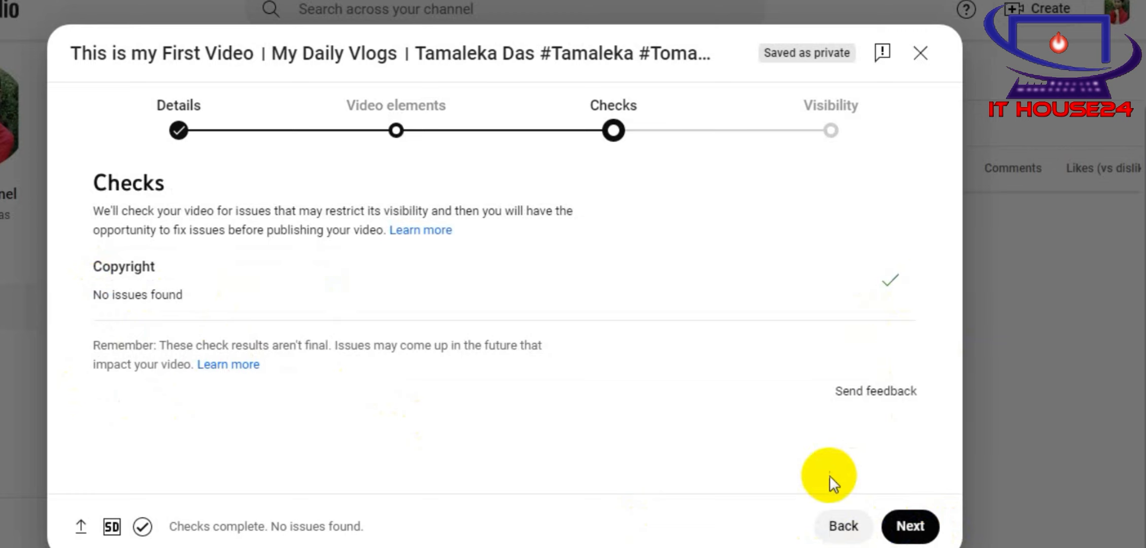
{"action": "left_click", "coordinate": [909, 528]}
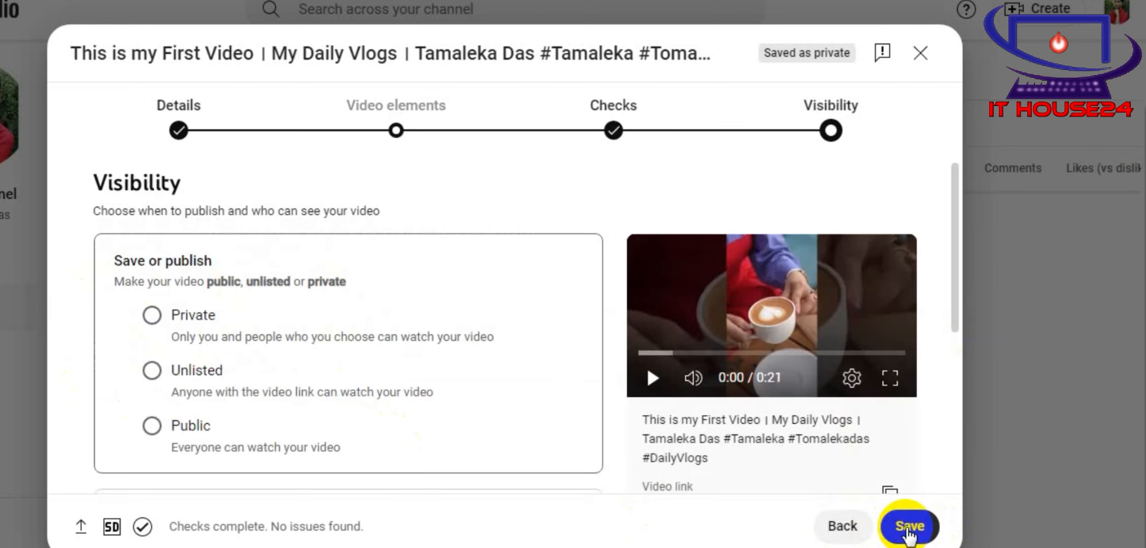
Step: Review the save-or-publish choices, the pre-publication checks, and the expanded scheduling options for the video
{"action": "scroll", "coordinate": [93, 290], "scroll_direction": "down", "scroll_amount": 2}
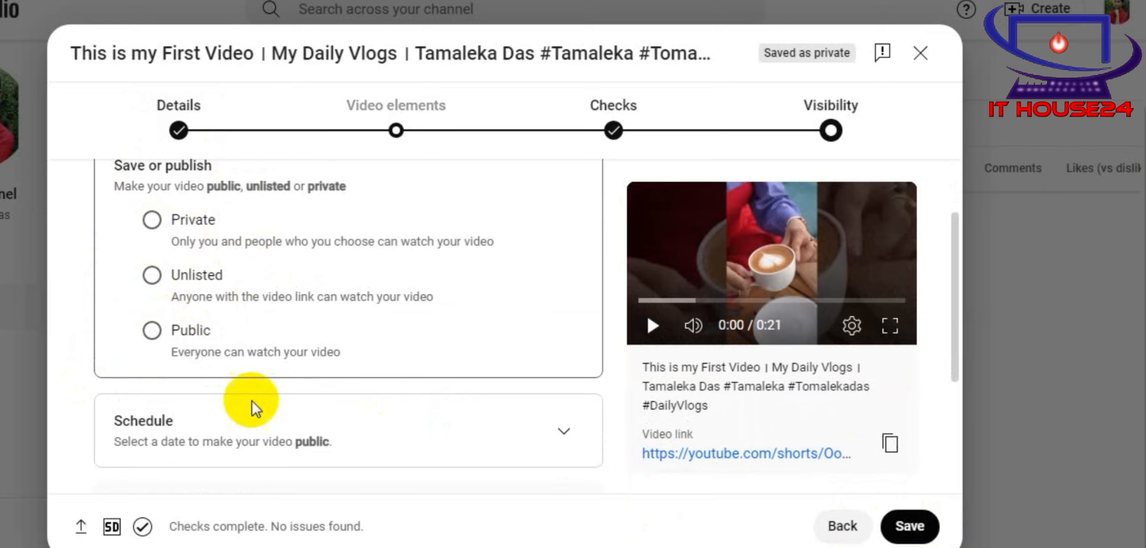
{"action": "scroll", "coordinate": [217, 428], "scroll_direction": "down", "scroll_amount": 3}
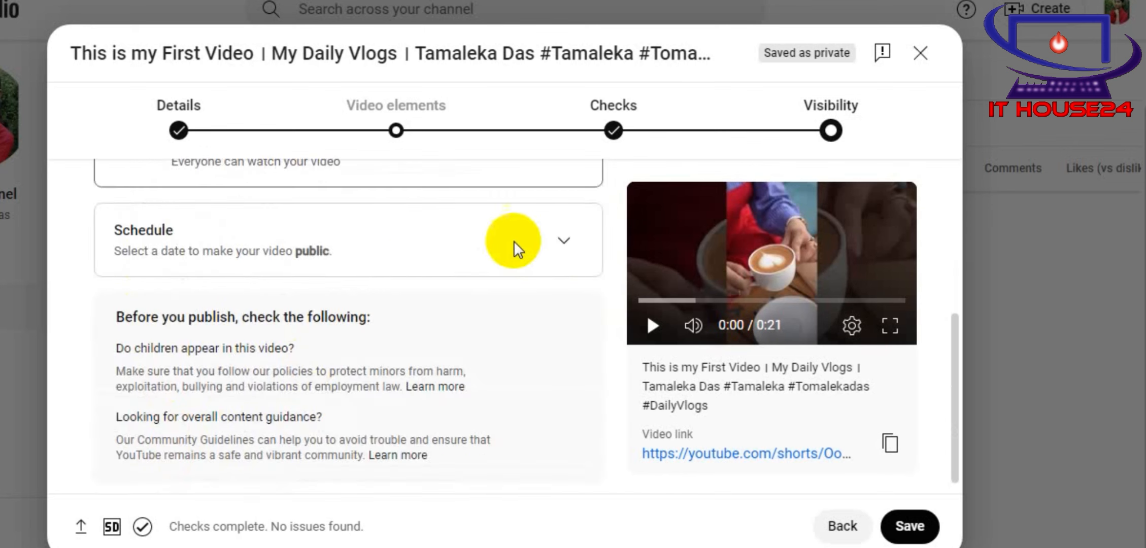
{"action": "left_click", "coordinate": [563, 242]}
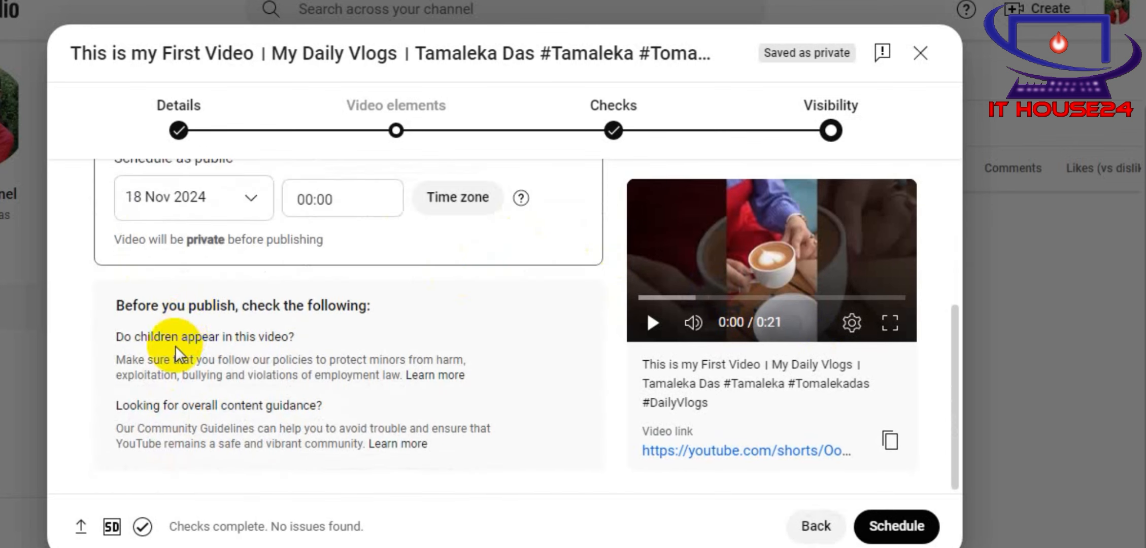
{"action": "scroll", "coordinate": [105, 350], "scroll_direction": "up", "scroll_amount": 2}
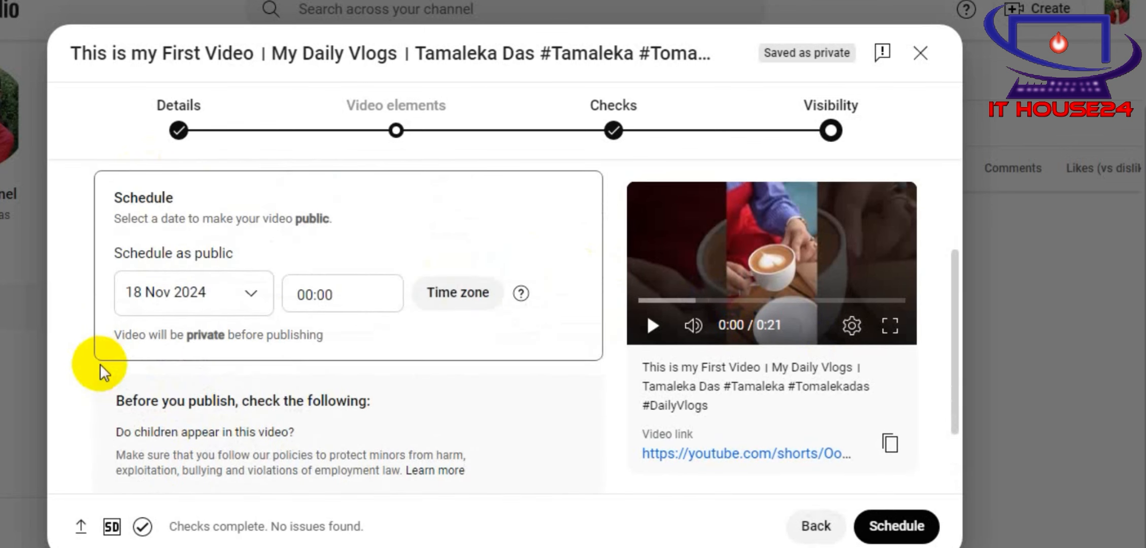
{"action": "scroll", "coordinate": [100, 364], "scroll_direction": "up", "scroll_amount": 4}
{"action": "scroll", "coordinate": [165, 355], "scroll_direction": "down", "scroll_amount": 5}
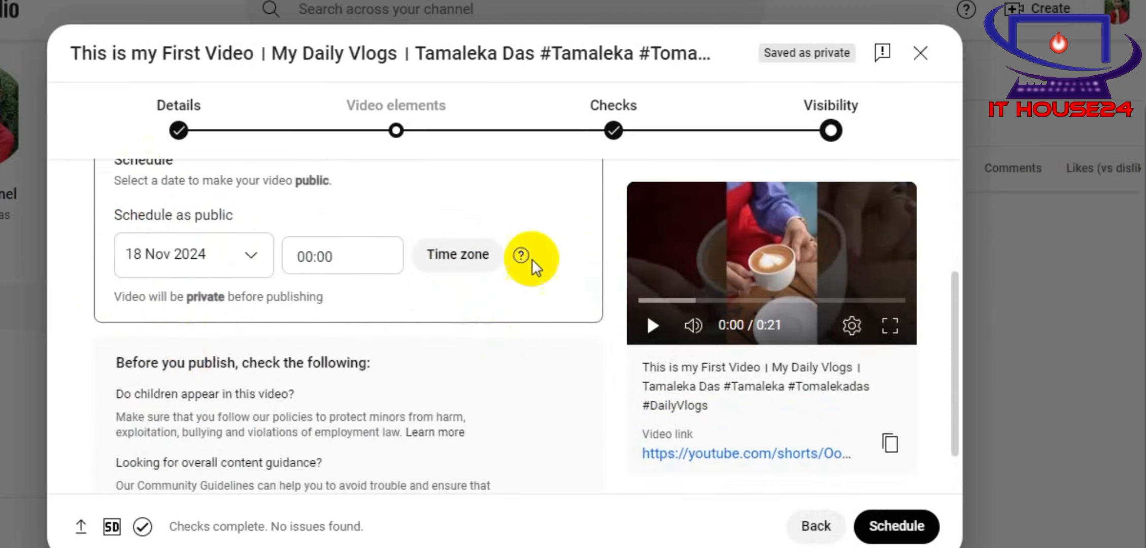
{"action": "scroll", "coordinate": [566, 302], "scroll_direction": "up", "scroll_amount": 4}
Step: Set the video's visibility to Public, publish it, and close the publication dialog
{"action": "left_click", "coordinate": [563, 269]}
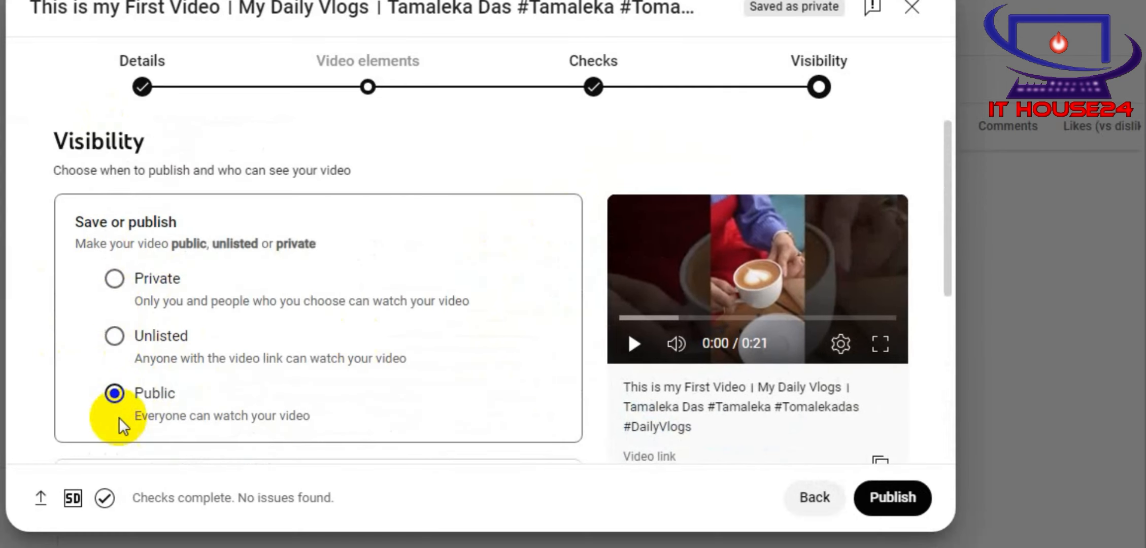
{"action": "scroll", "coordinate": [355, 403], "scroll_direction": "down", "scroll_amount": 5}
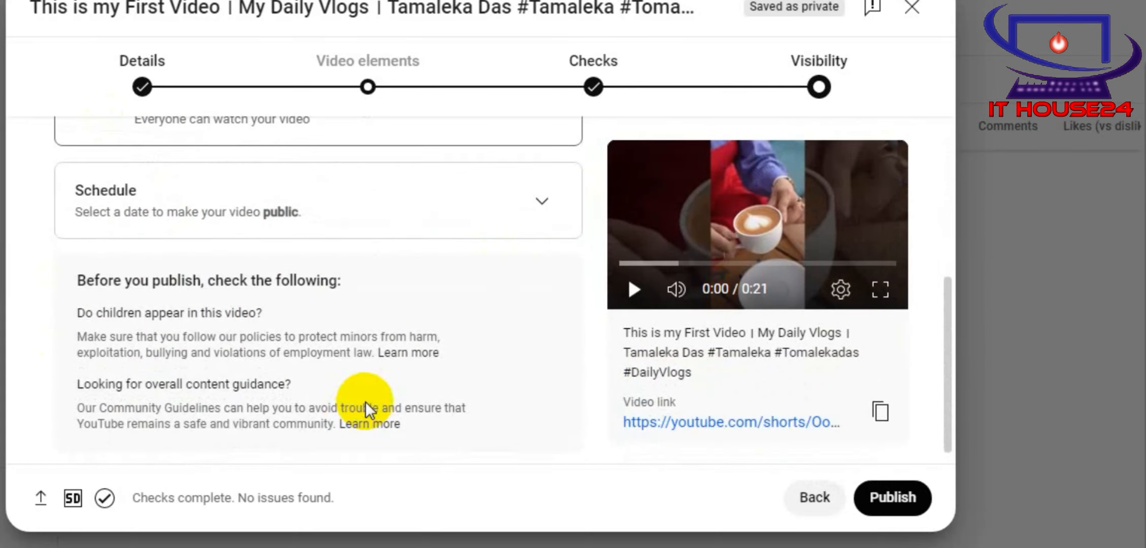
{"action": "left_click", "coordinate": [901, 513]}
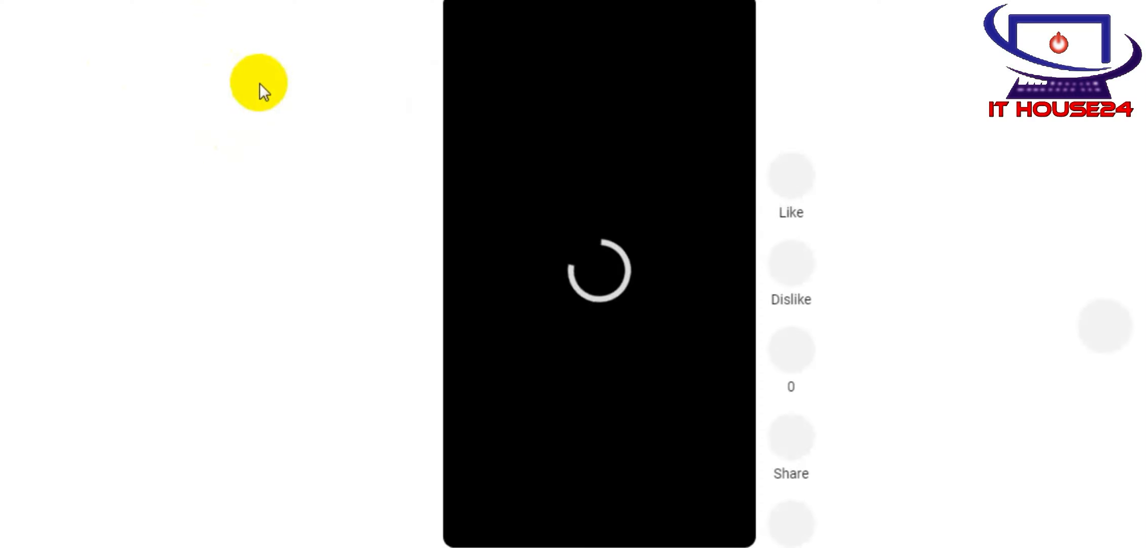
{"action": "left_click", "coordinate": [715, 327]}
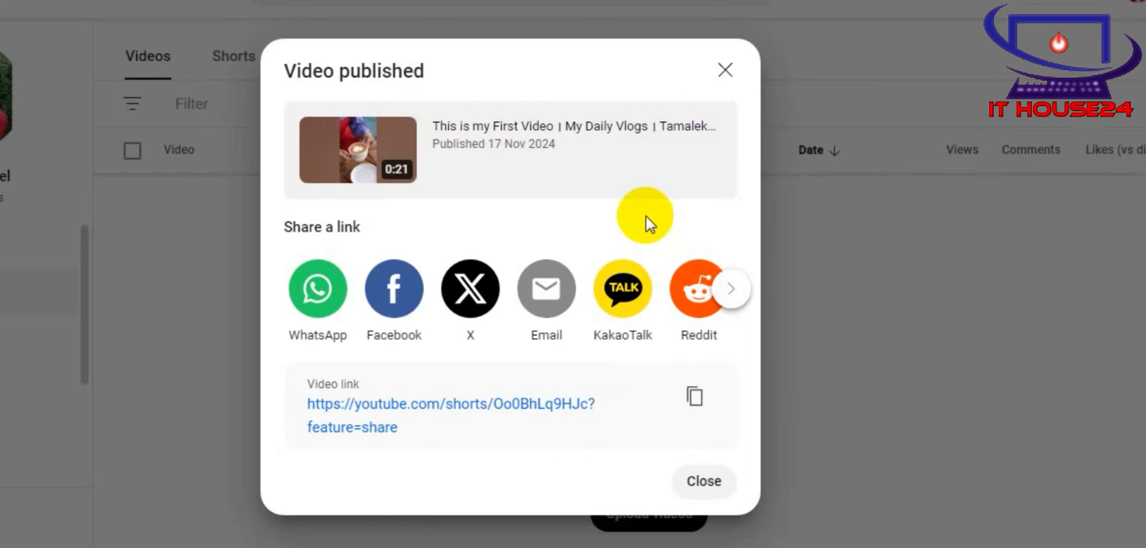
{"action": "left_click", "coordinate": [728, 69]}
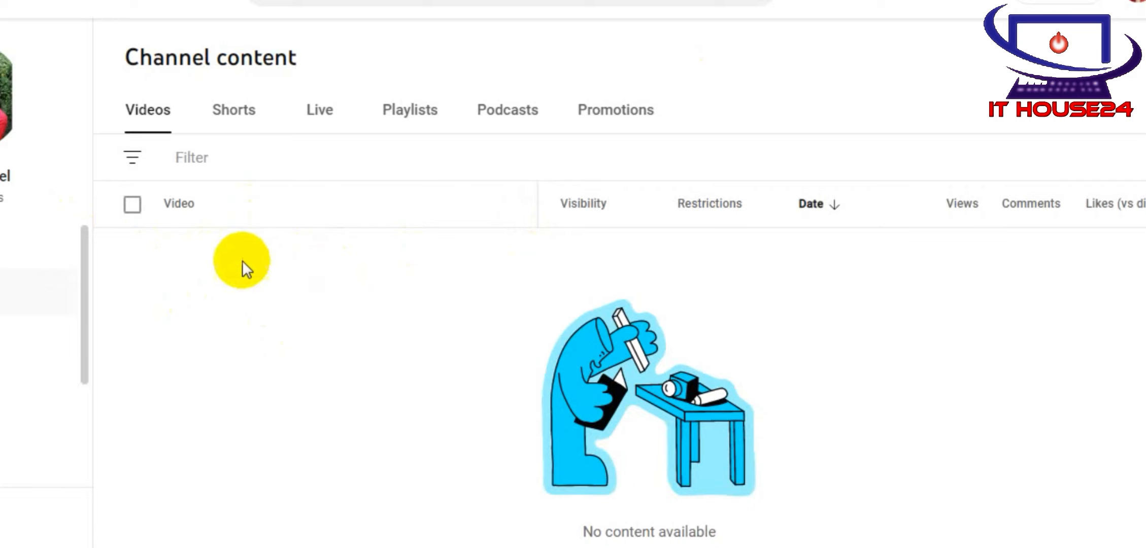
Step: Reload the channel content page and compare its Videos and Shorts lists to locate the published video
{"action": "right_click", "coordinate": [176, 294]}
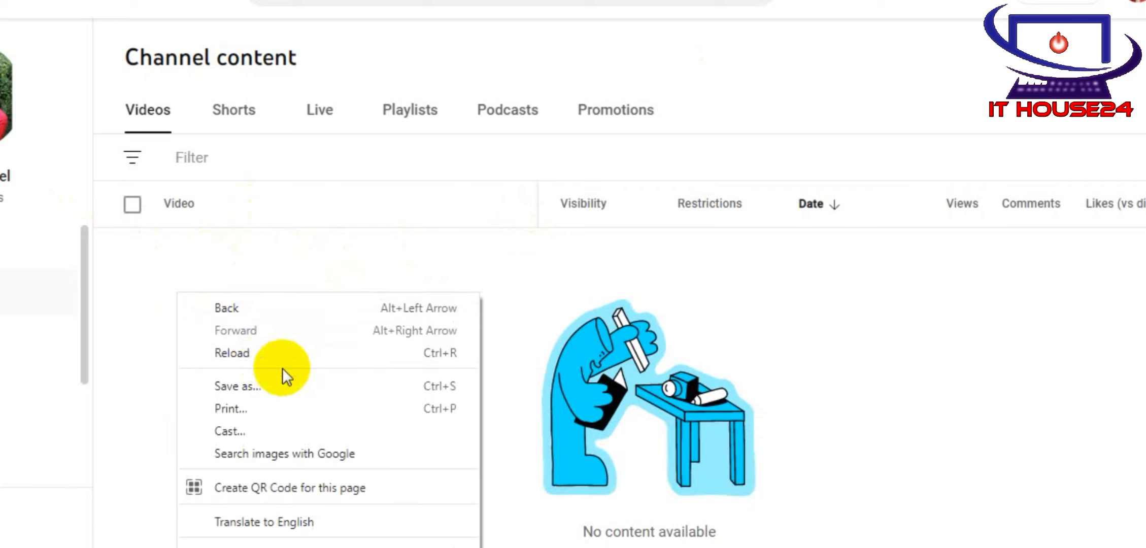
{"action": "left_click", "coordinate": [264, 350]}
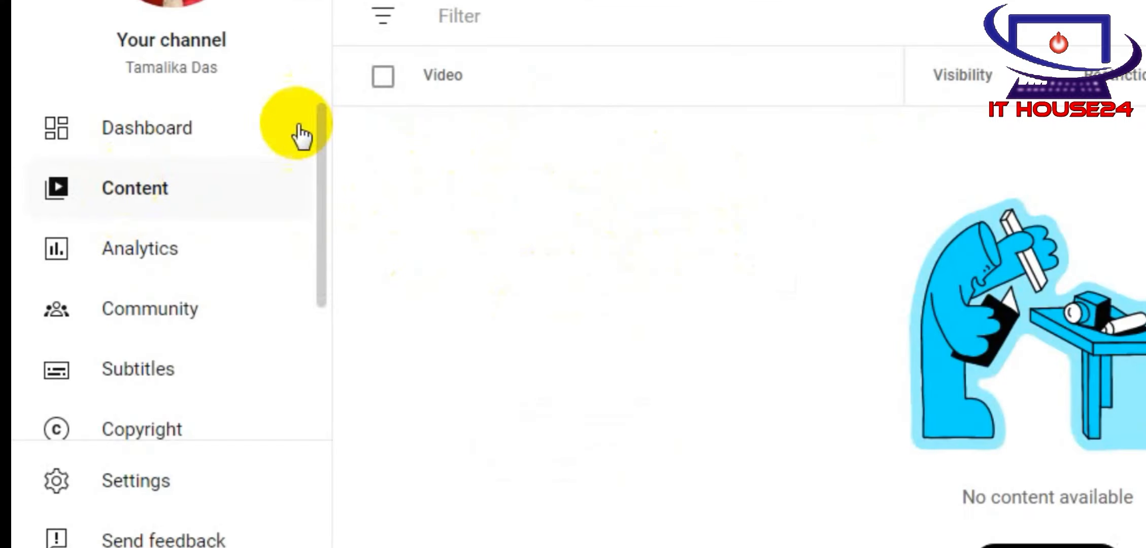
{"action": "left_click", "coordinate": [224, 129]}
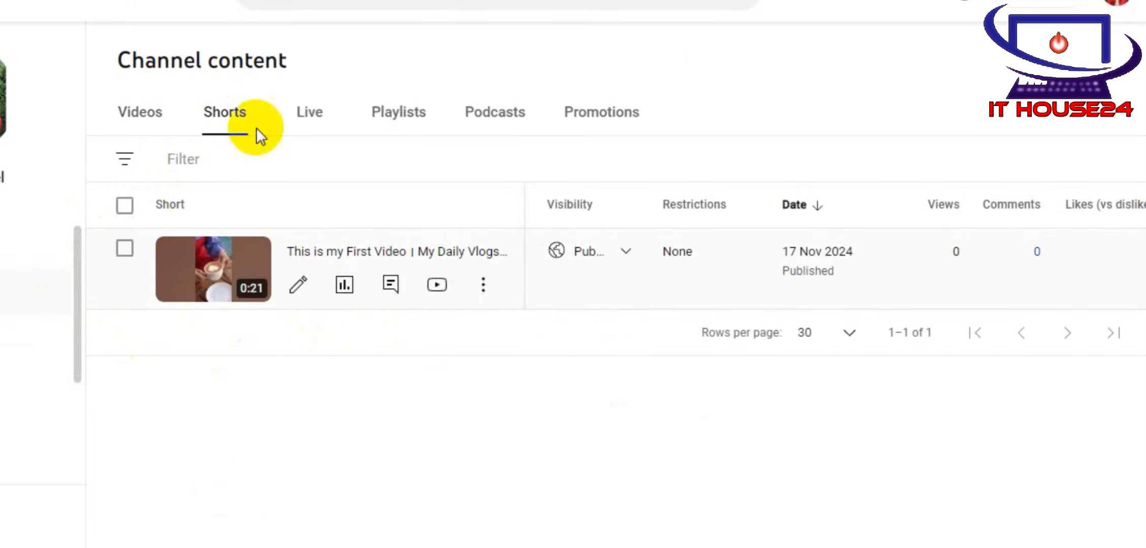
{"action": "mouse_move", "coordinate": [378, 295]}
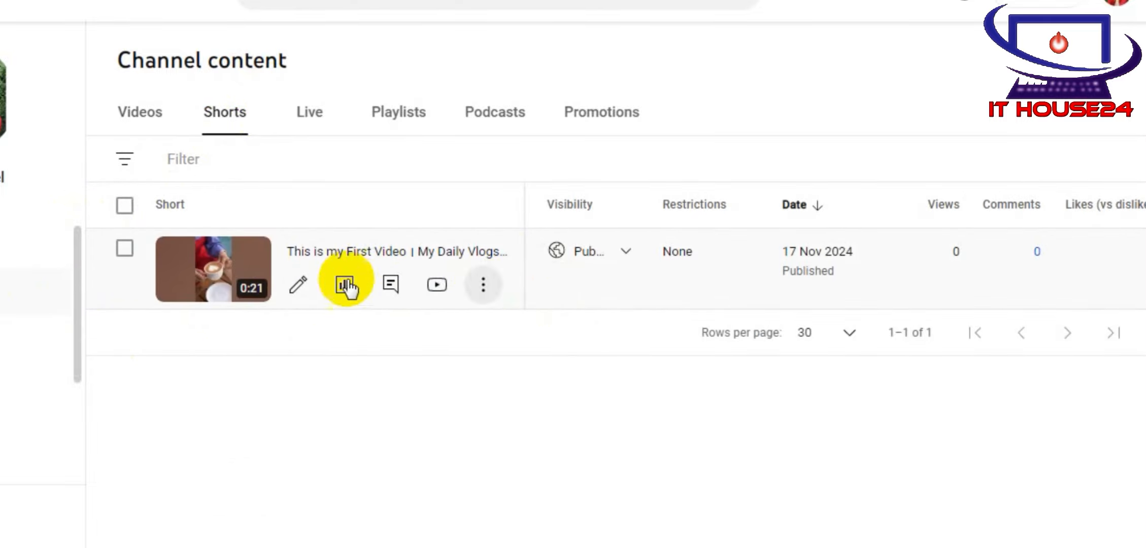
{"action": "left_click", "coordinate": [138, 117]}
{"action": "left_click", "coordinate": [225, 120]}
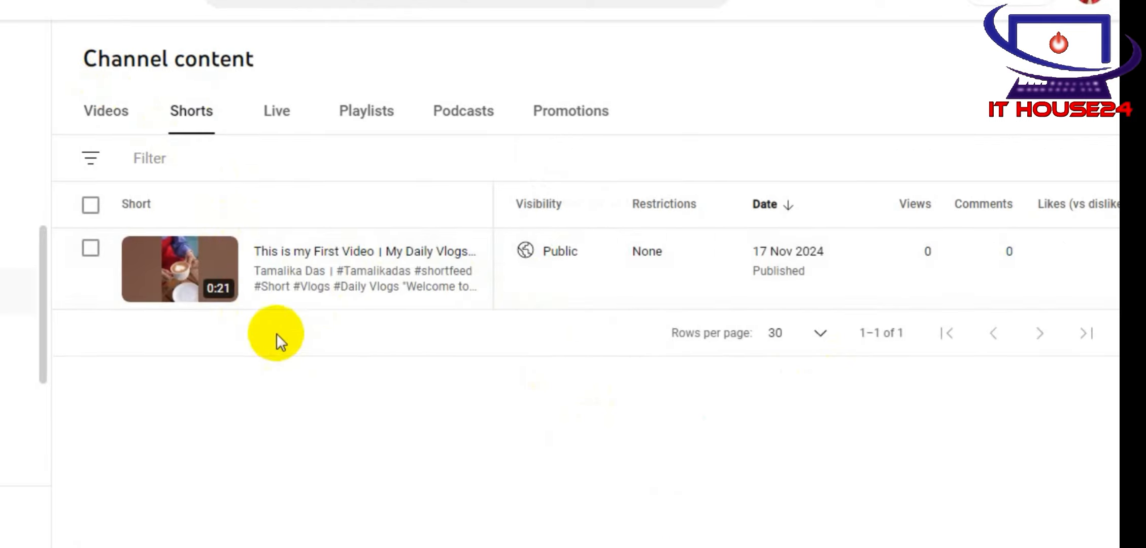
{"action": "mouse_move", "coordinate": [276, 302]}
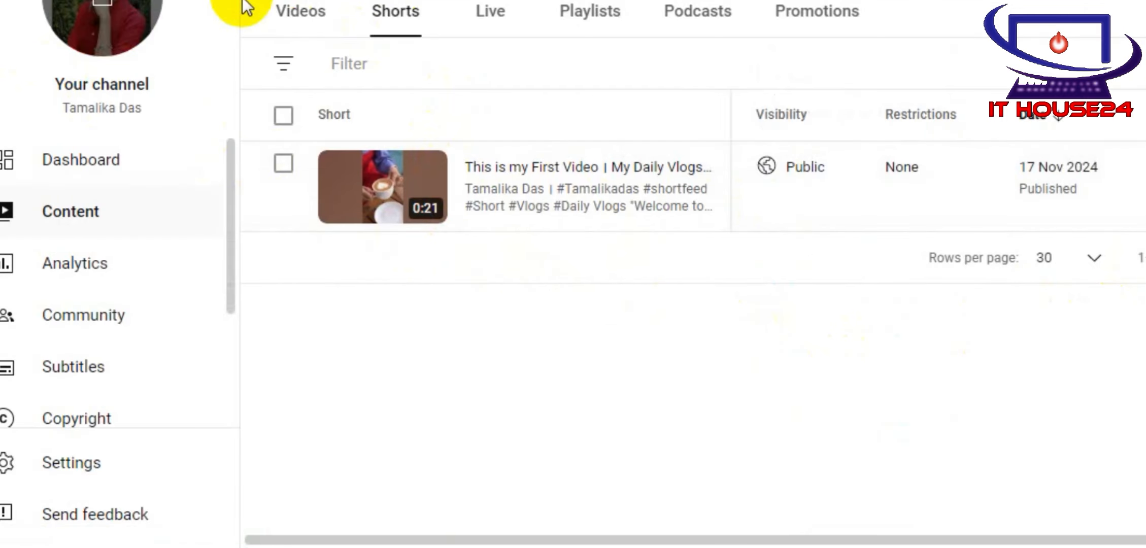
{"action": "left_click", "coordinate": [81, 212]}
{"action": "left_click", "coordinate": [300, 15]}
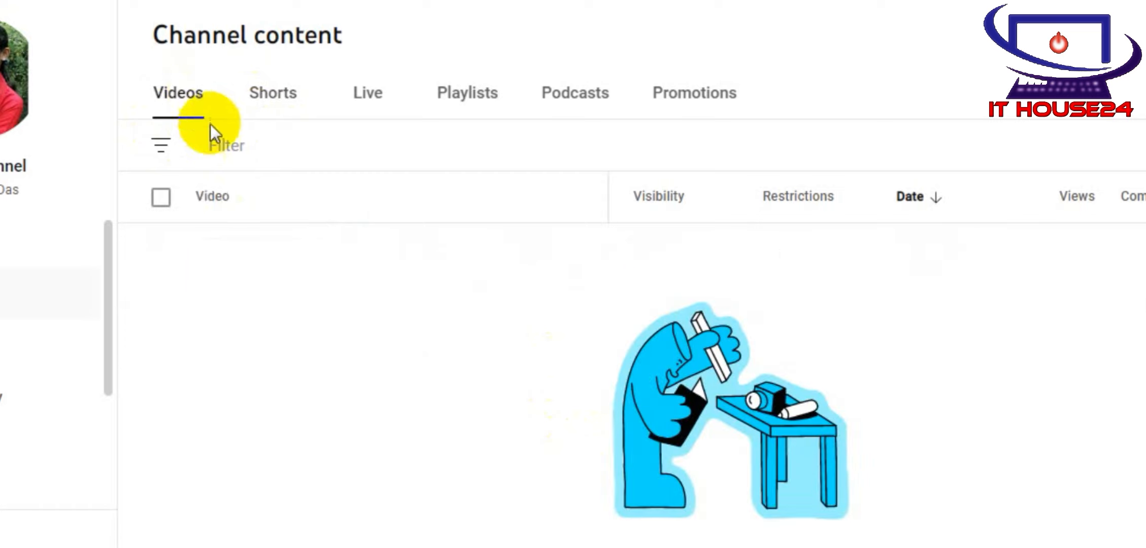
{"action": "left_click", "coordinate": [269, 104]}
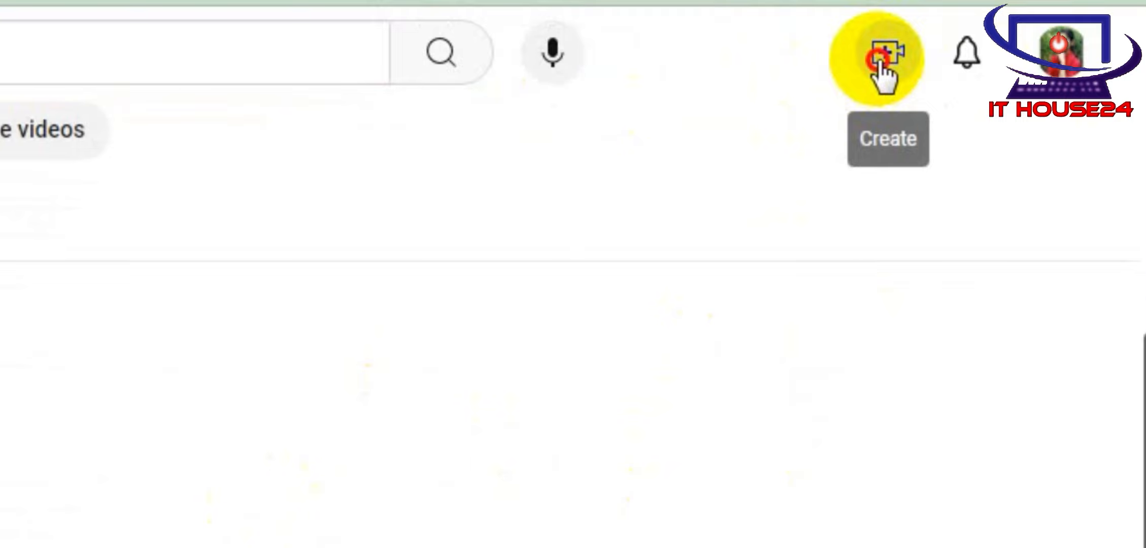
Step: Start a new video upload with the file Projapoti.mp4
{"action": "left_click", "coordinate": [881, 60]}
{"action": "left_click", "coordinate": [985, 144]}
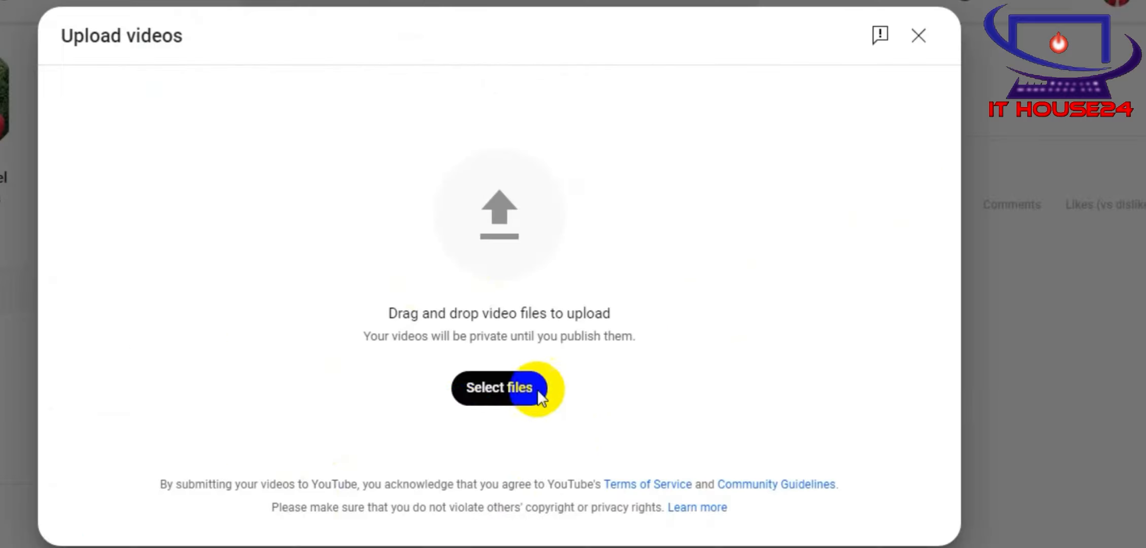
{"action": "left_click", "coordinate": [515, 382]}
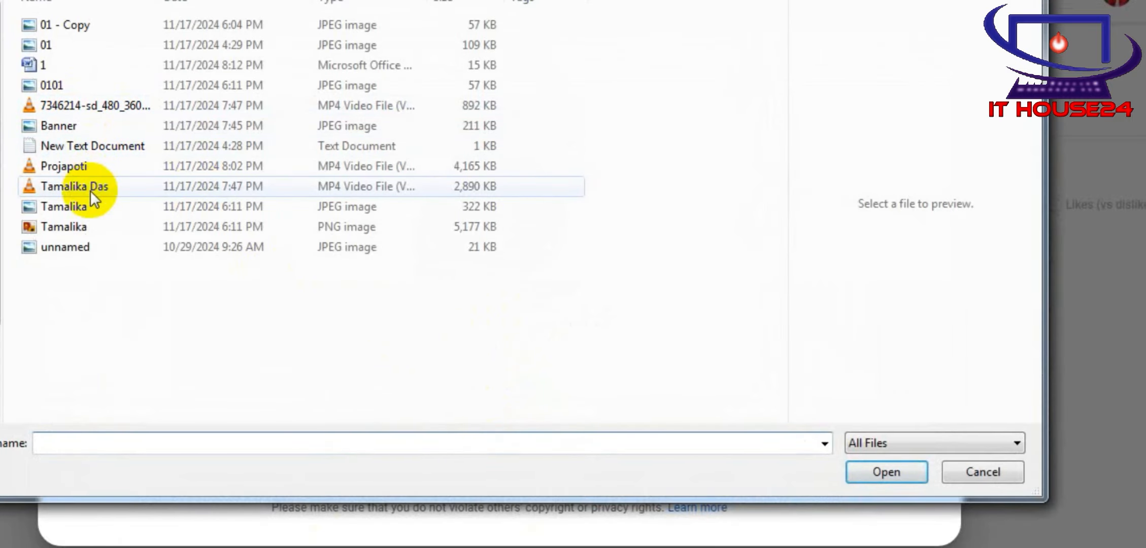
{"action": "double_click", "coordinate": [91, 173]}
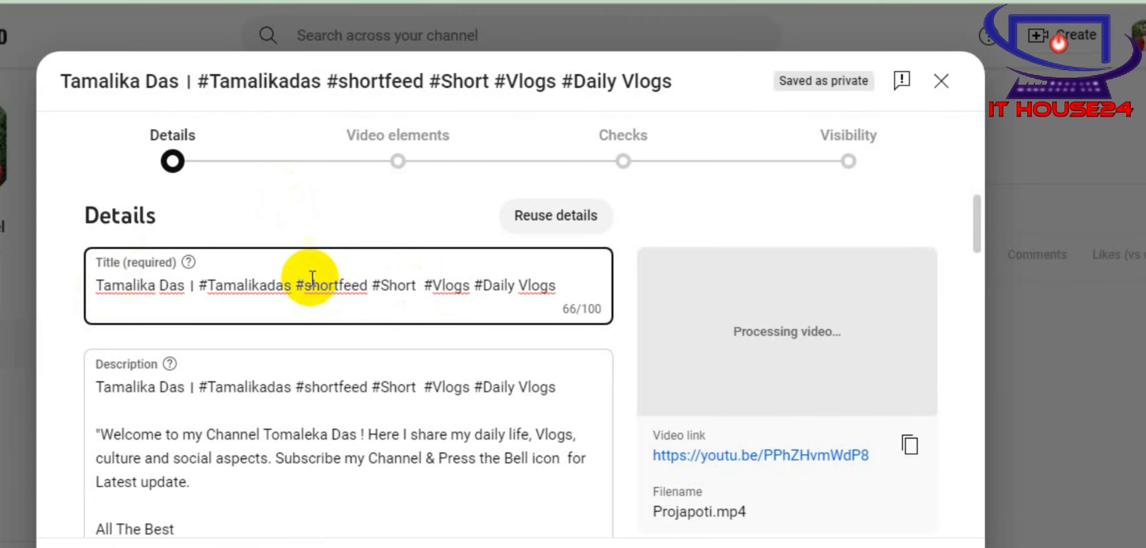
Step: Retitle the video "প্রজাপ্রতি | My Daily Vlogs", followed by the channel owner's name, "Lifestyle", two name hashtags and #DailyVlogs, omitting #Lifestyle to fit the limit
{"action": "left_click", "coordinate": [312, 278]}
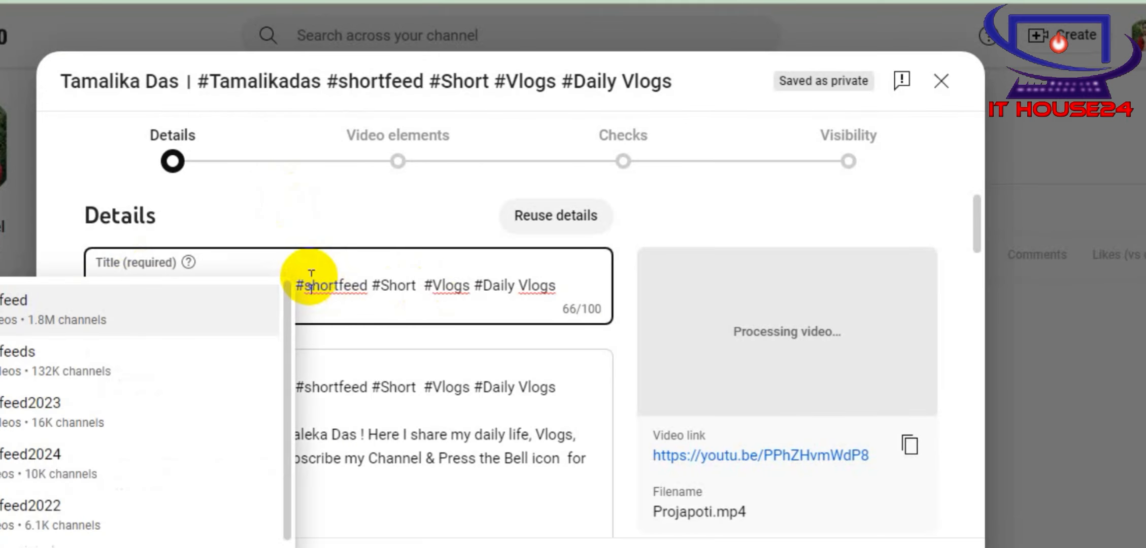
{"action": "key", "text": "ctrl+a"}
{"action": "type", "text": "প্রজাপ্রতি | My Daily Vlogs | Tamaleka Das | Lifestyle | #Tamaleka #Tomalekadas  #DailyVlogs  #Lifestyle"}
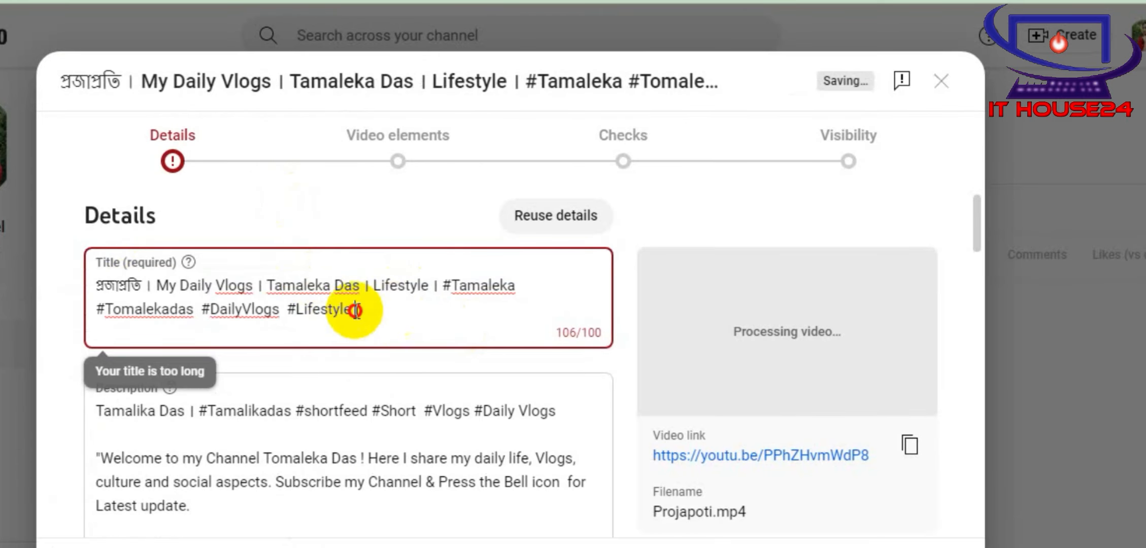
{"action": "left_click_drag", "start_coordinate": [354, 310], "coordinate": [102, 279]}
{"action": "key", "text": "BackSpace"}
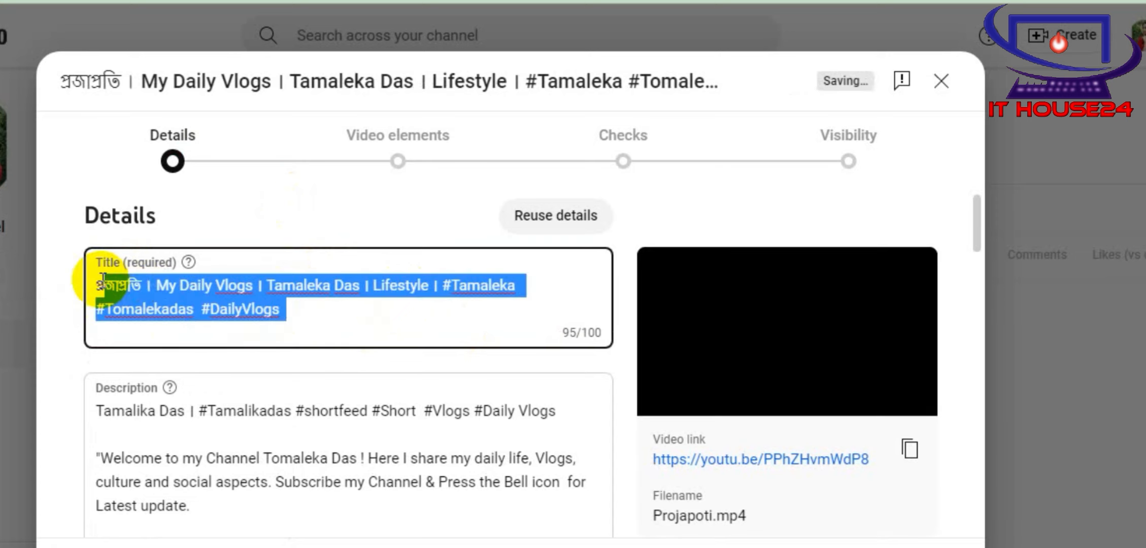
Step: Replace the first line of the description with the new video title and its hashtags
{"action": "left_click", "coordinate": [102, 410]}
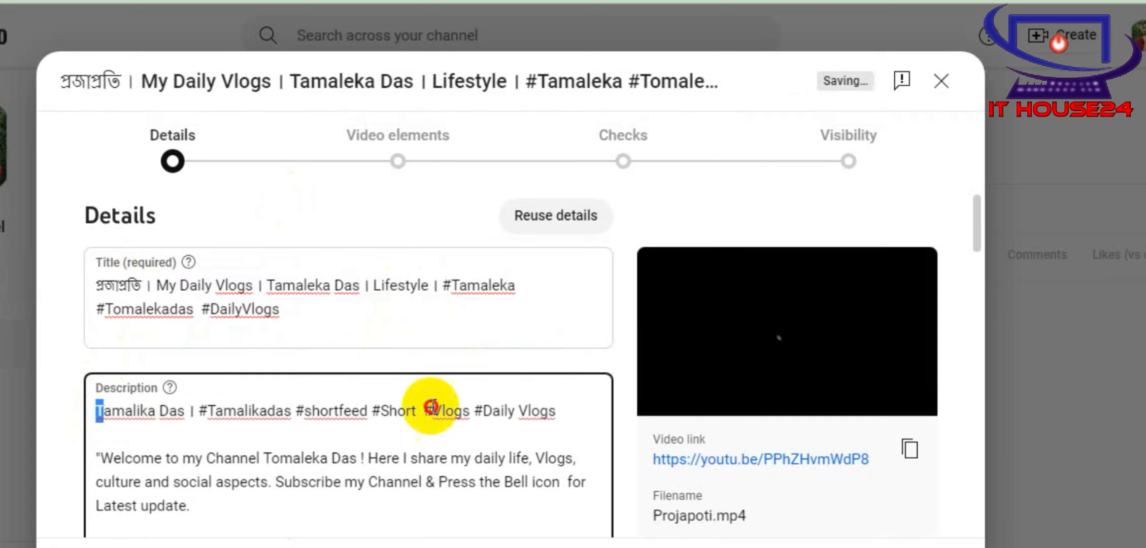
{"action": "left_click_drag", "start_coordinate": [432, 408], "coordinate": [565, 411]}
{"action": "type", "text": "প্রজাপ্রতি | My Daily Vlogs | Tamaleka Das | Lifestyle | #Tamaleka #Tomalekadas  #DailyVlogs"}
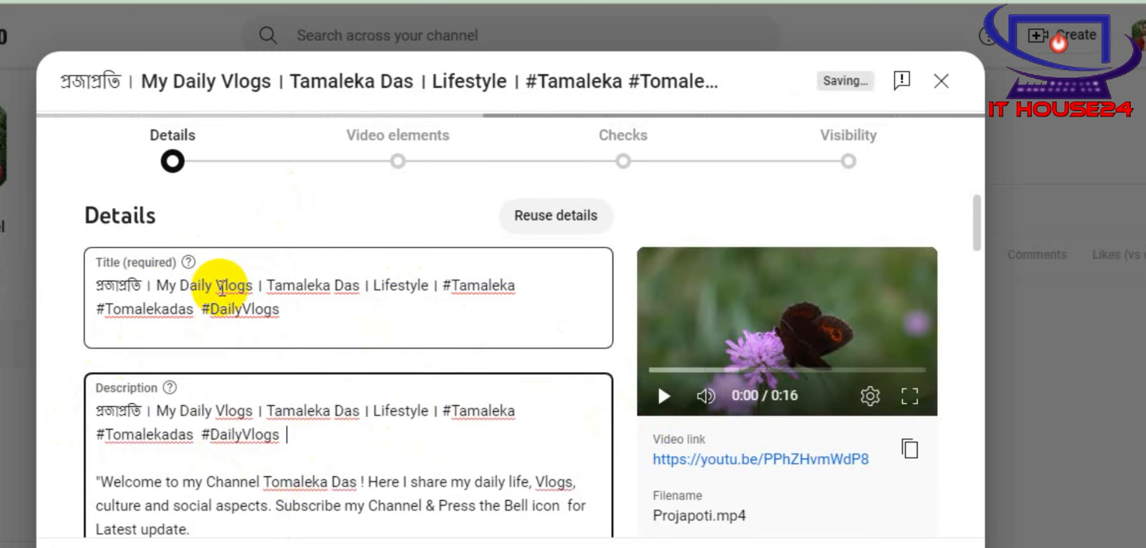
{"action": "left_click", "coordinate": [225, 282]}
{"action": "left_click_drag", "start_coordinate": [304, 439], "coordinate": [145, 426]}
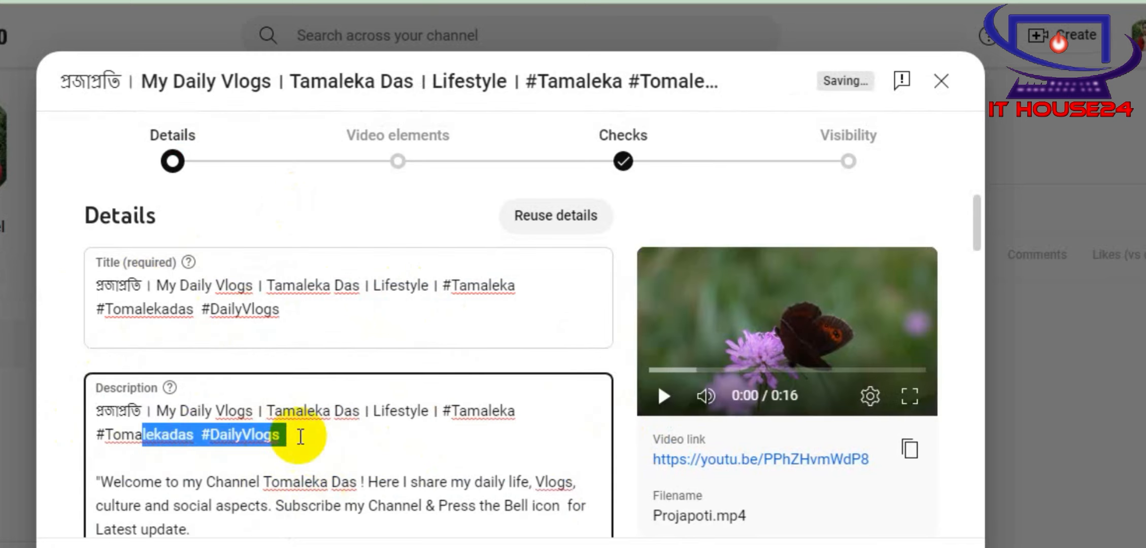
Step: Set the first auto-generated image as the video's thumbnail
{"action": "scroll", "coordinate": [300, 434], "scroll_direction": "down", "scroll_amount": 13}
{"action": "scroll", "coordinate": [429, 442], "scroll_direction": "down", "scroll_amount": 5}
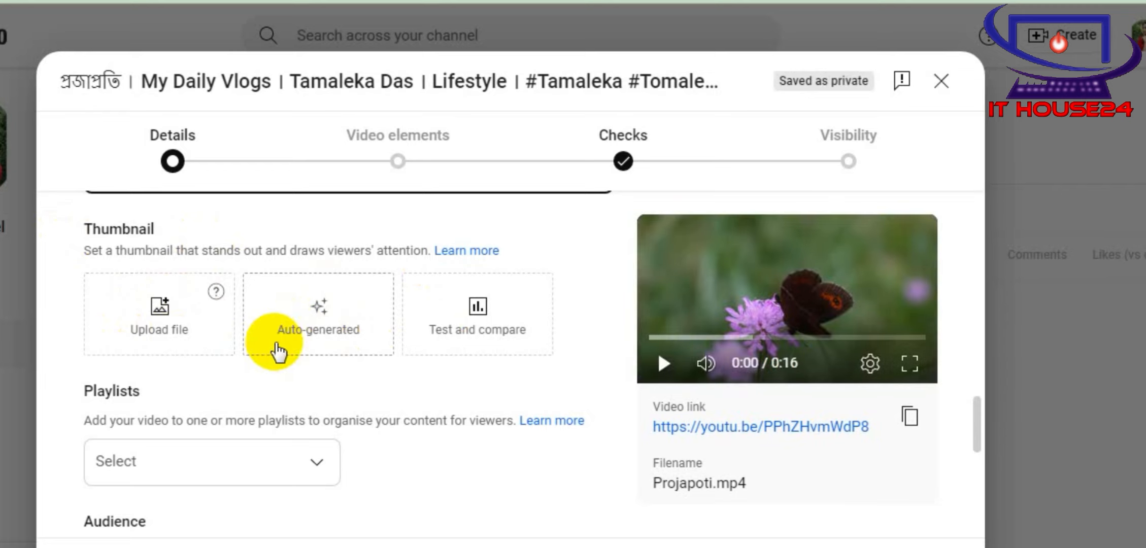
{"action": "left_click", "coordinate": [338, 324]}
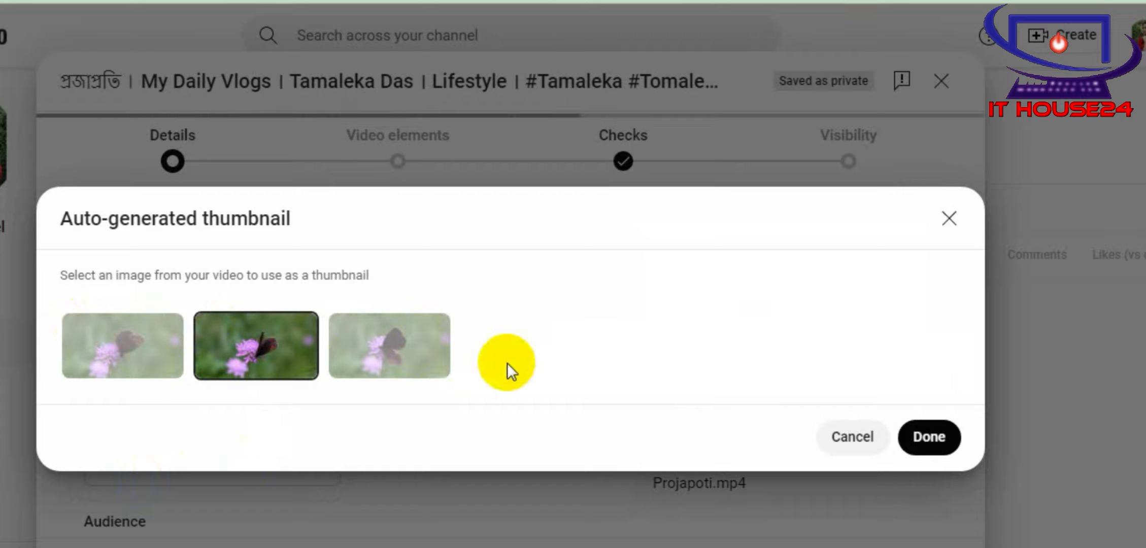
{"action": "left_click", "coordinate": [128, 370]}
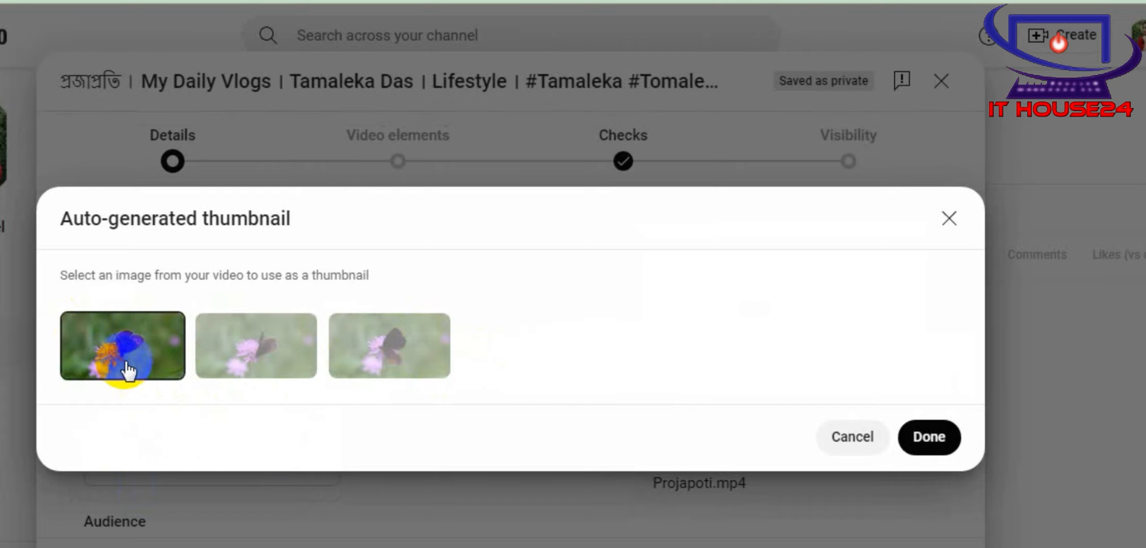
{"action": "left_click", "coordinate": [930, 438]}
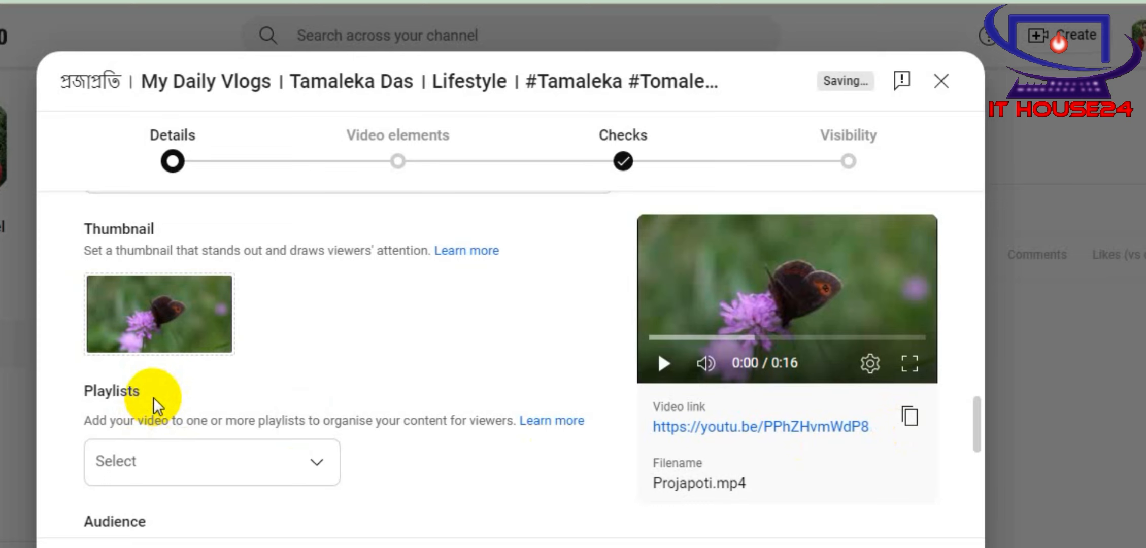
Step: Expand the additional video settings and make the empty tags field ready for entry
{"action": "scroll", "coordinate": [224, 385], "scroll_direction": "down", "scroll_amount": 8}
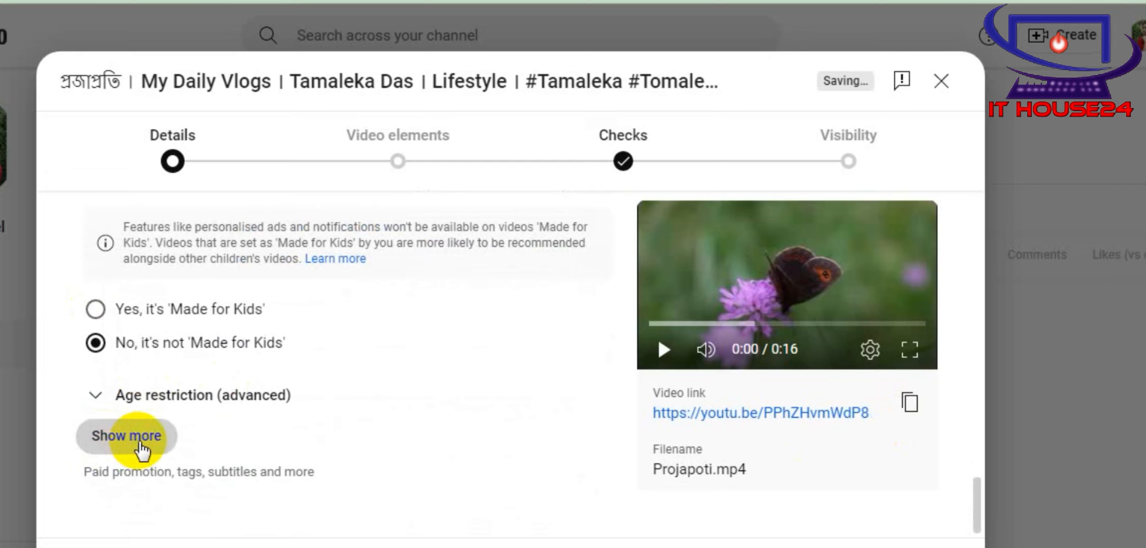
{"action": "left_click", "coordinate": [142, 438]}
{"action": "scroll", "coordinate": [292, 406], "scroll_direction": "down", "scroll_amount": 12}
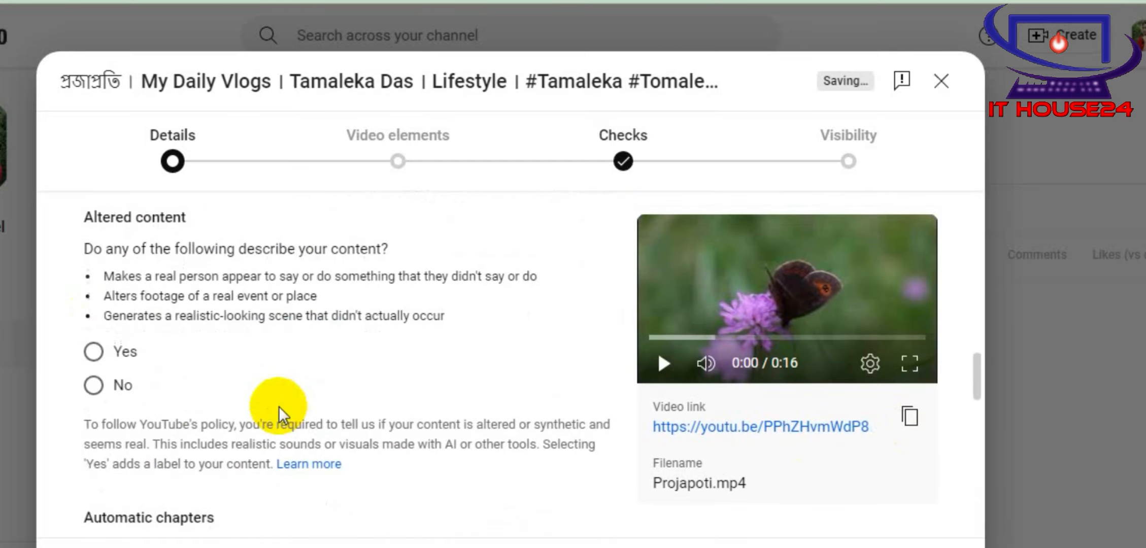
{"action": "scroll", "coordinate": [281, 416], "scroll_direction": "down", "scroll_amount": 11}
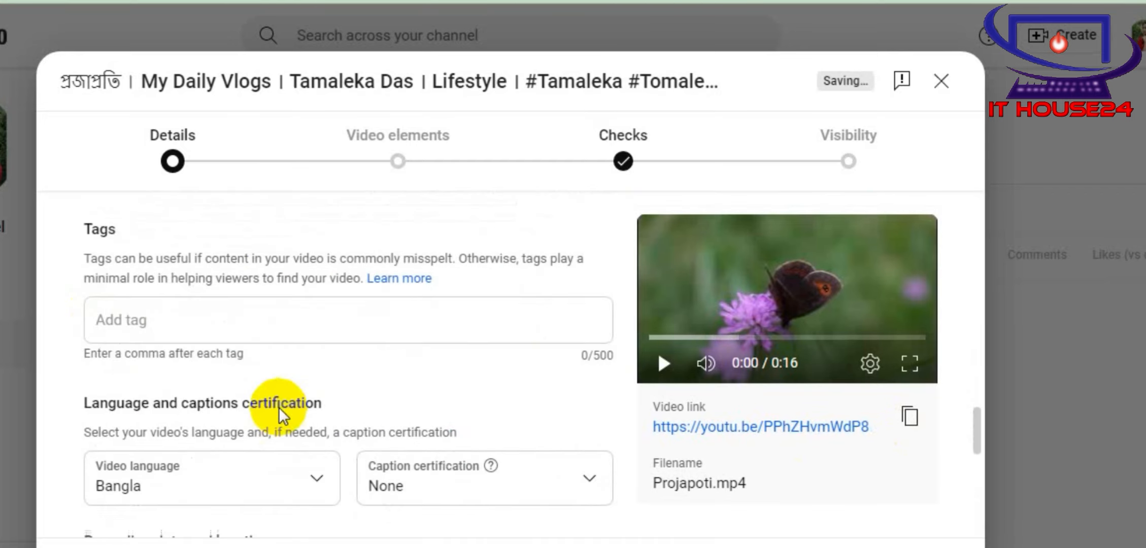
{"action": "left_click", "coordinate": [203, 317]}
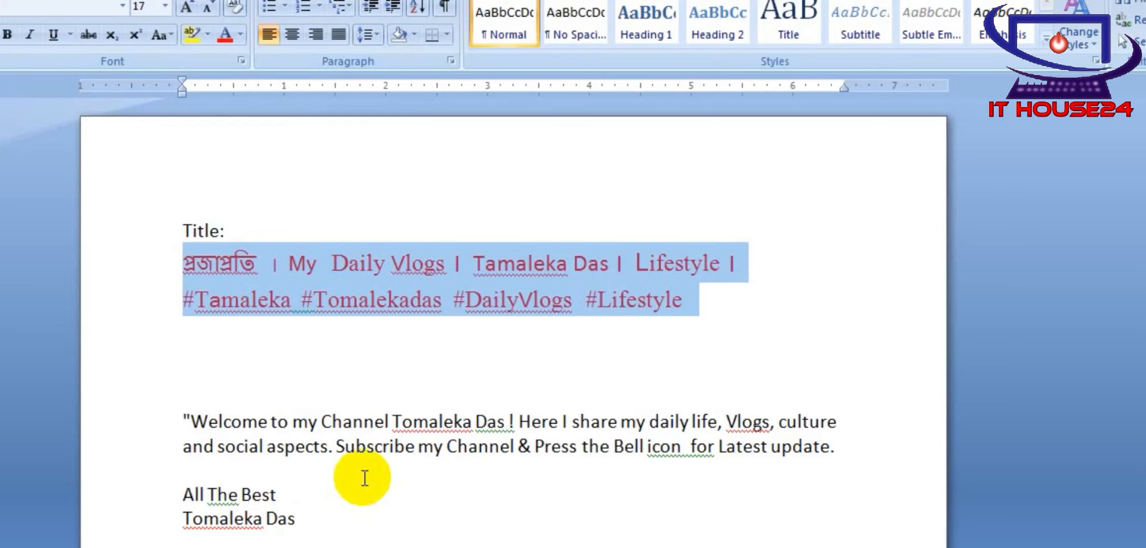
Step: Copy the comma-separated tag list through #TravelVlog from the Word document and add it to the video's tags in YouTube Studio
{"action": "scroll", "coordinate": [205, 469], "scroll_direction": "down", "scroll_amount": 6}
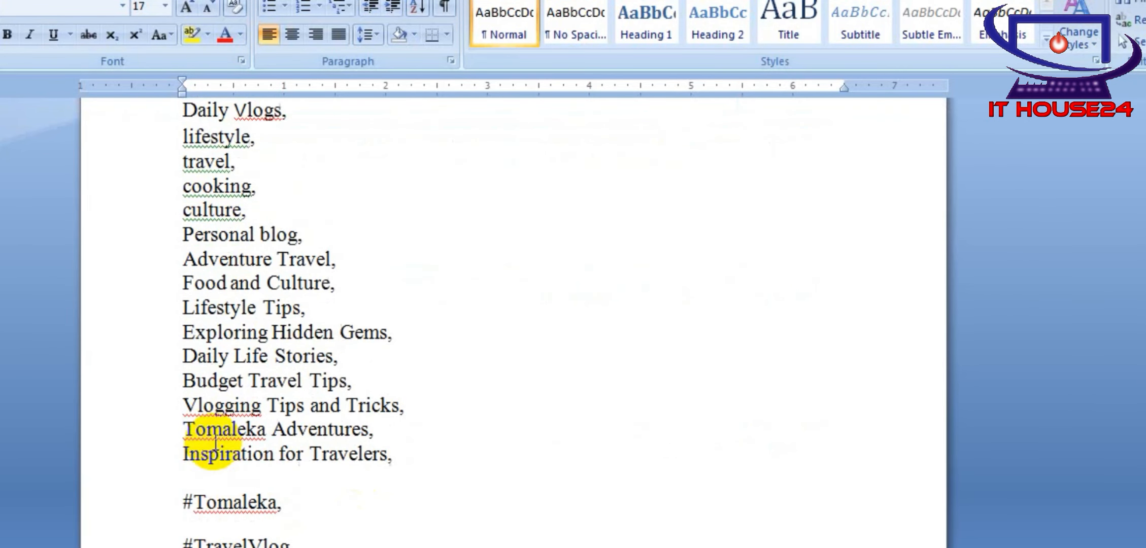
{"action": "scroll", "coordinate": [204, 447], "scroll_direction": "up", "scroll_amount": 2}
{"action": "left_click", "coordinate": [184, 133]}
{"action": "scroll", "coordinate": [440, 468], "scroll_direction": "down", "scroll_amount": 1}
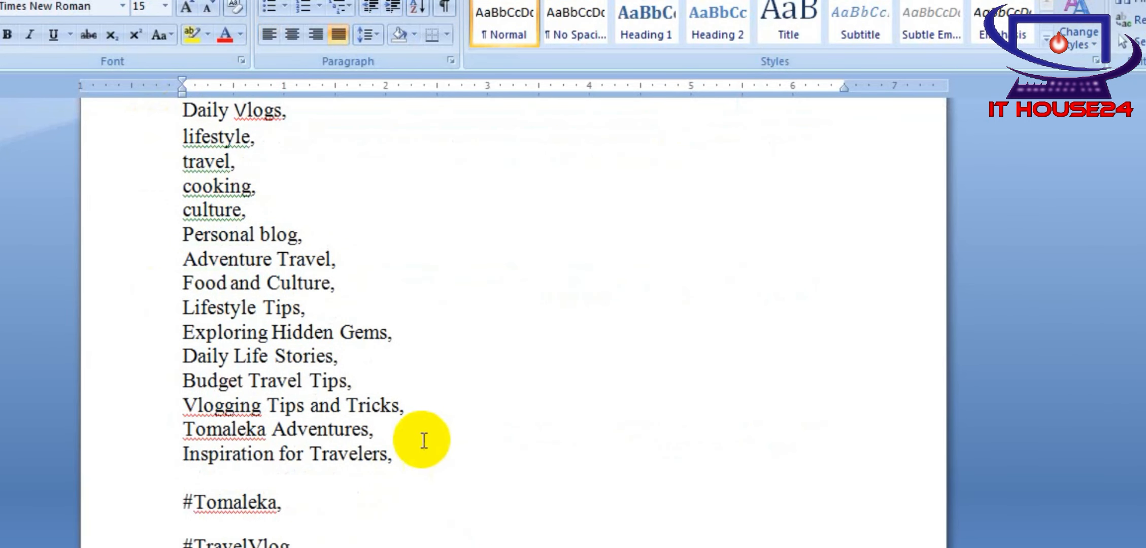
{"action": "left_click", "coordinate": [419, 434], "text": "shift"}
{"action": "left_click", "coordinate": [415, 455], "text": "shift"}
{"action": "left_click", "coordinate": [350, 543], "text": "shift"}
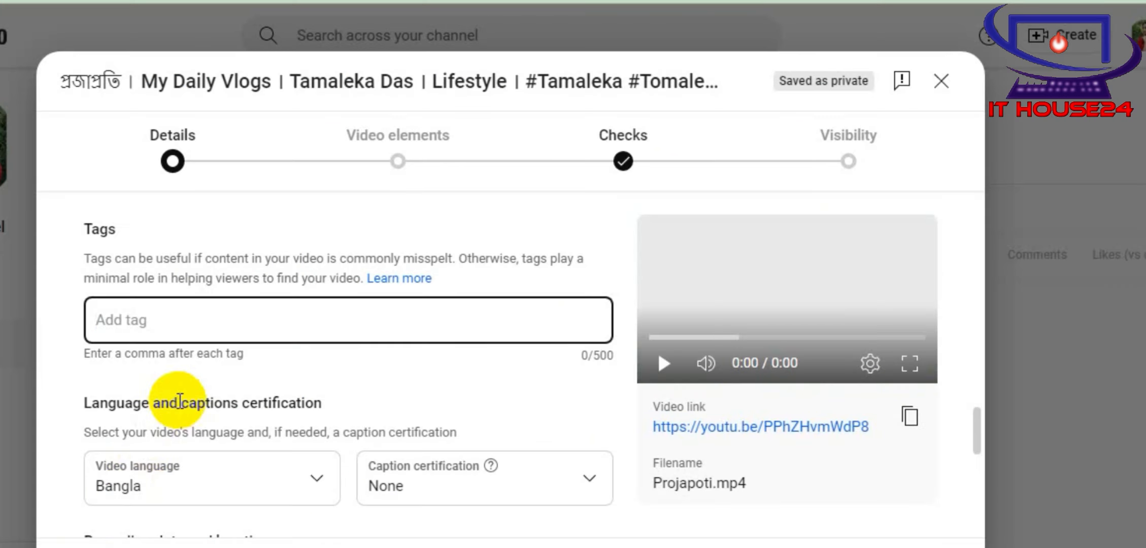
{"action": "type", "text": "Tomaleka, Tomaleka Das, Travel Vlogs, Daily Vlogs, lifestyle, travel, cooking, culture, Personal blog, Adventure Travel, Food and Culture, Lifestyle Tips, Exploring Hidden Gems, Daily Life Stories, Budget Travel Tips, Vlogging Tips and Tricks, Tomaleka Adventures, Inspiration for Travelers, #Tomaleka, #TravelVlog"}
{"action": "scroll", "coordinate": [435, 366], "scroll_direction": "down", "scroll_amount": 6}
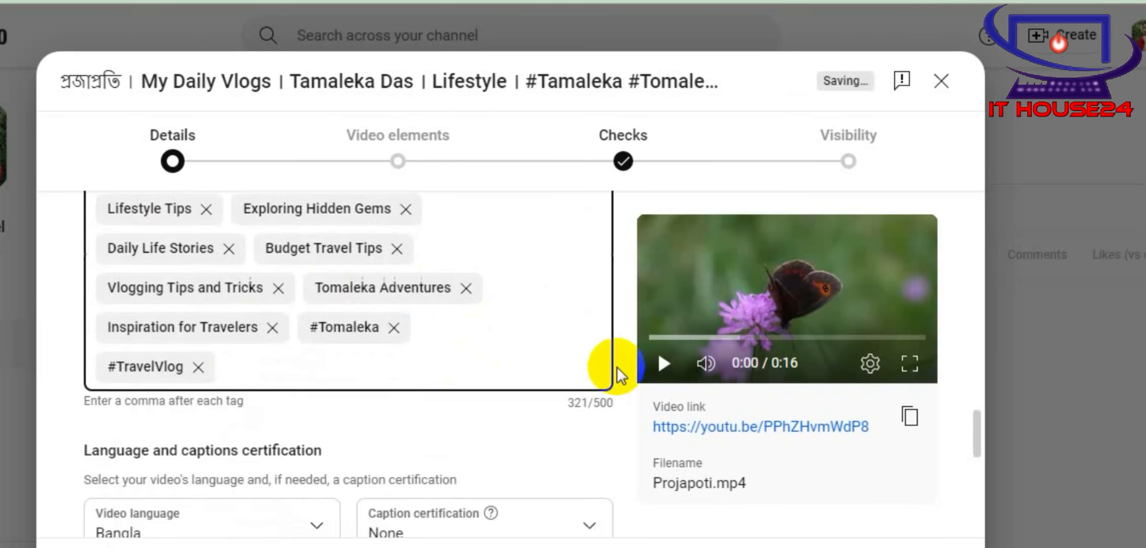
Step: Review the Shorts remixing, category and comment settings, keeping People and blogs, and continue to the video elements
{"action": "scroll", "coordinate": [379, 382], "scroll_direction": "down", "scroll_amount": 10}
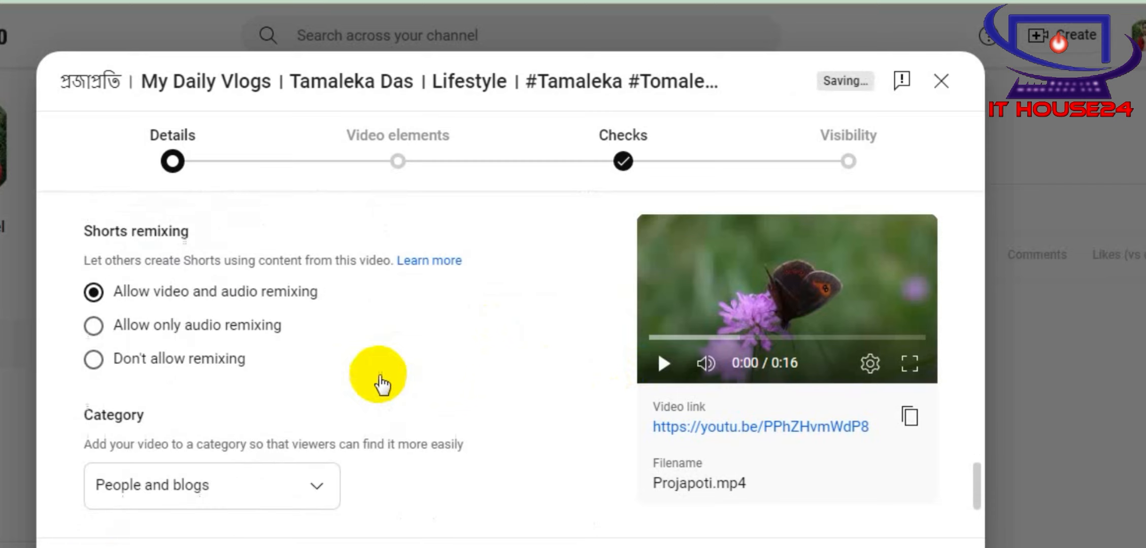
{"action": "left_click_drag", "start_coordinate": [72, 414], "coordinate": [192, 407]}
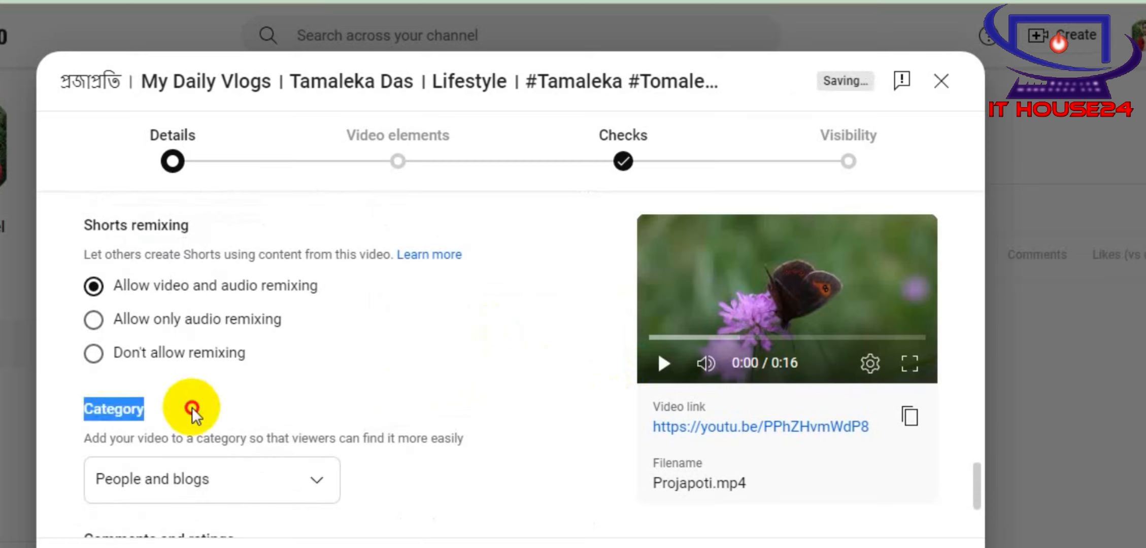
{"action": "left_click", "coordinate": [238, 406]}
{"action": "scroll", "coordinate": [307, 371], "scroll_direction": "down", "scroll_amount": 4}
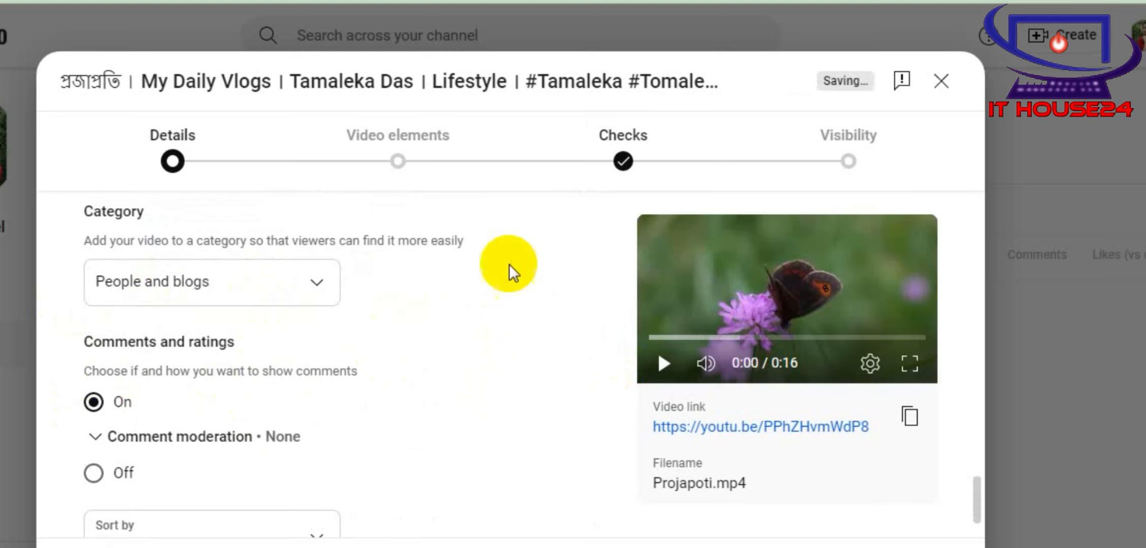
{"action": "left_click", "coordinate": [943, 547]}
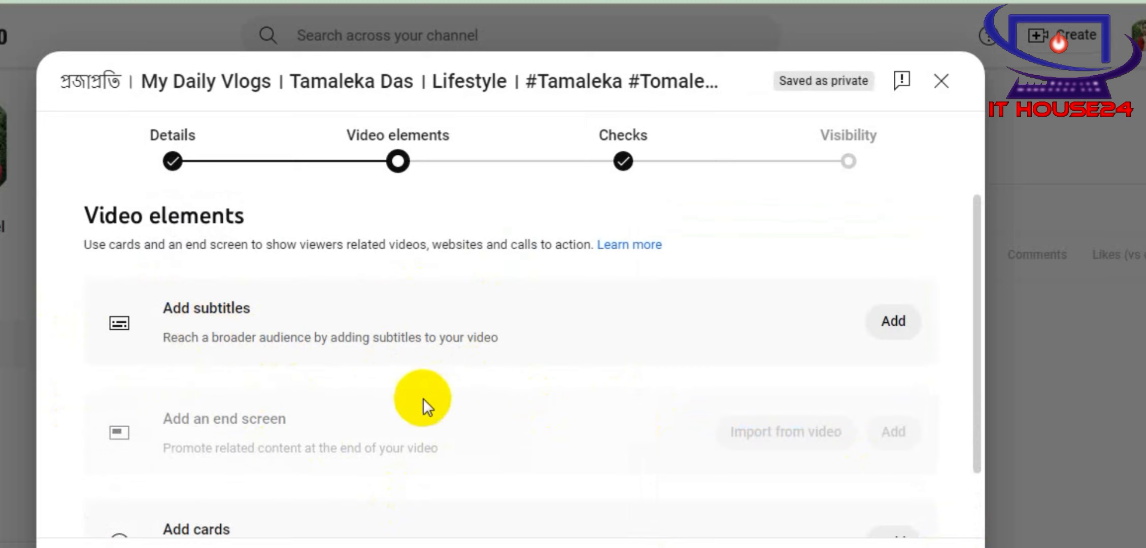
Step: Look over the subtitle, end screen and card options, leave them unused, and proceed past the copyright check to the visibility settings
{"action": "scroll", "coordinate": [416, 402], "scroll_direction": "down", "scroll_amount": 1}
{"action": "scroll", "coordinate": [411, 404], "scroll_direction": "down", "scroll_amount": 2}
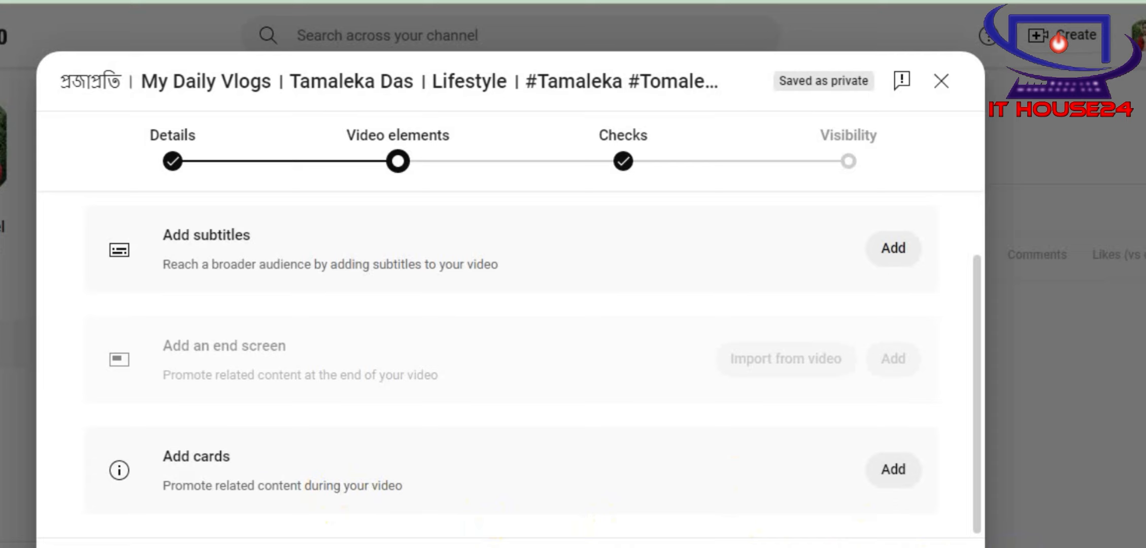
{"action": "left_click", "coordinate": [914, 547]}
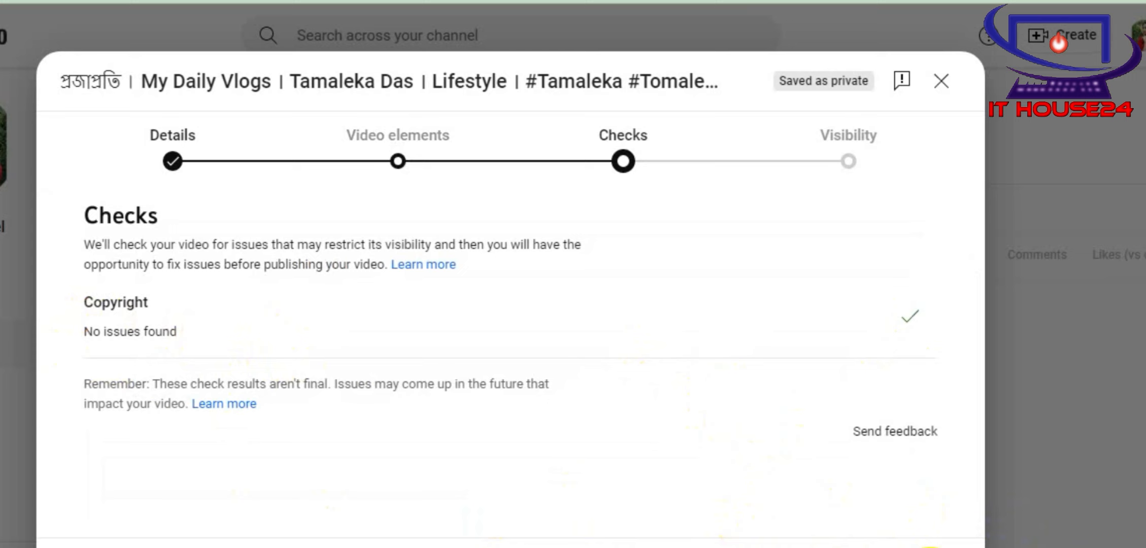
{"action": "left_click", "coordinate": [932, 546]}
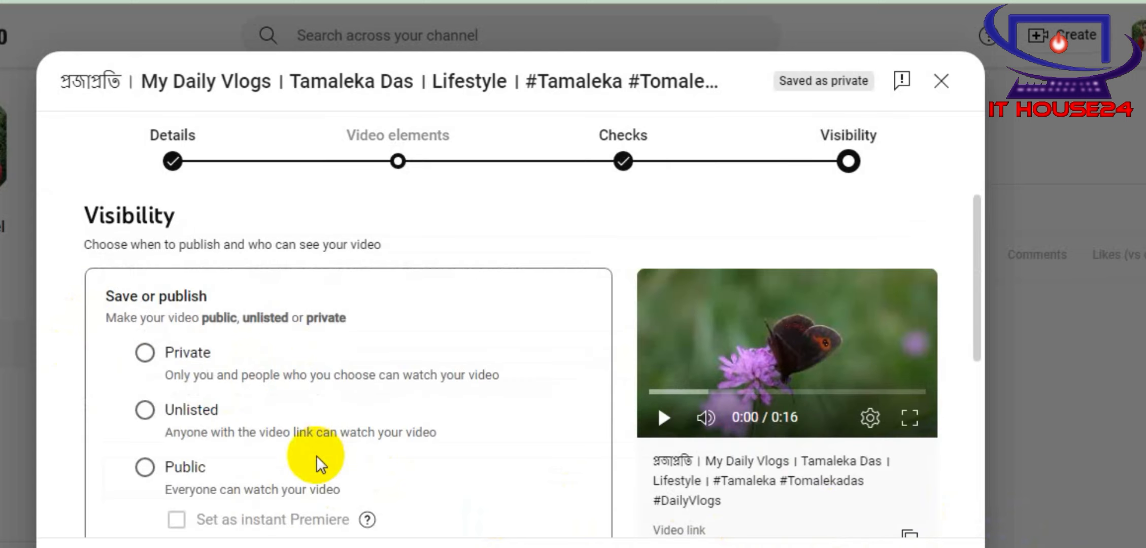
Step: Set the butterfly video's visibility to Public and publish it
{"action": "left_click", "coordinate": [146, 467]}
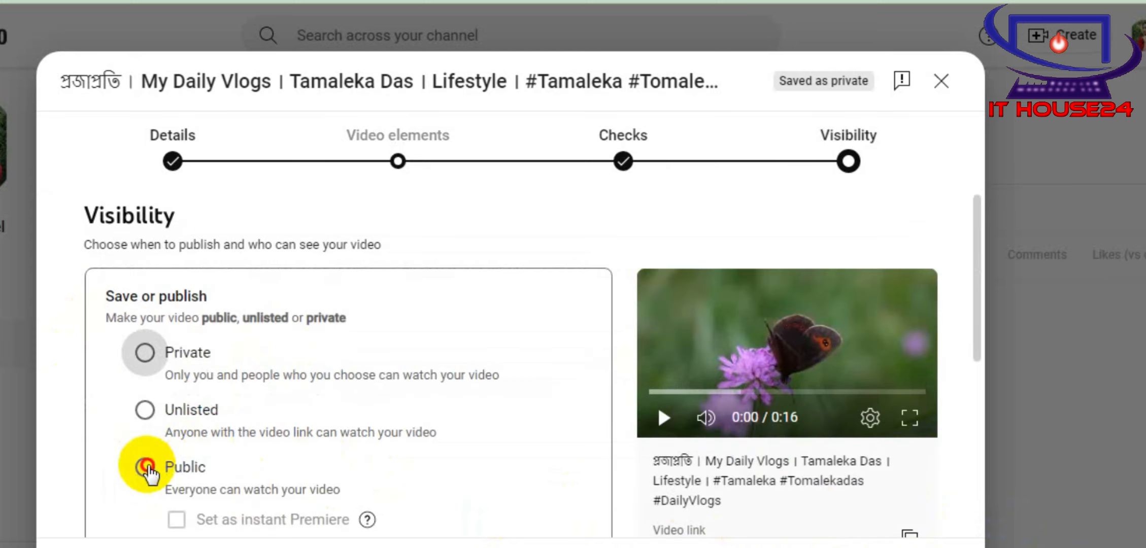
{"action": "scroll", "coordinate": [147, 470], "scroll_direction": "down", "scroll_amount": 4}
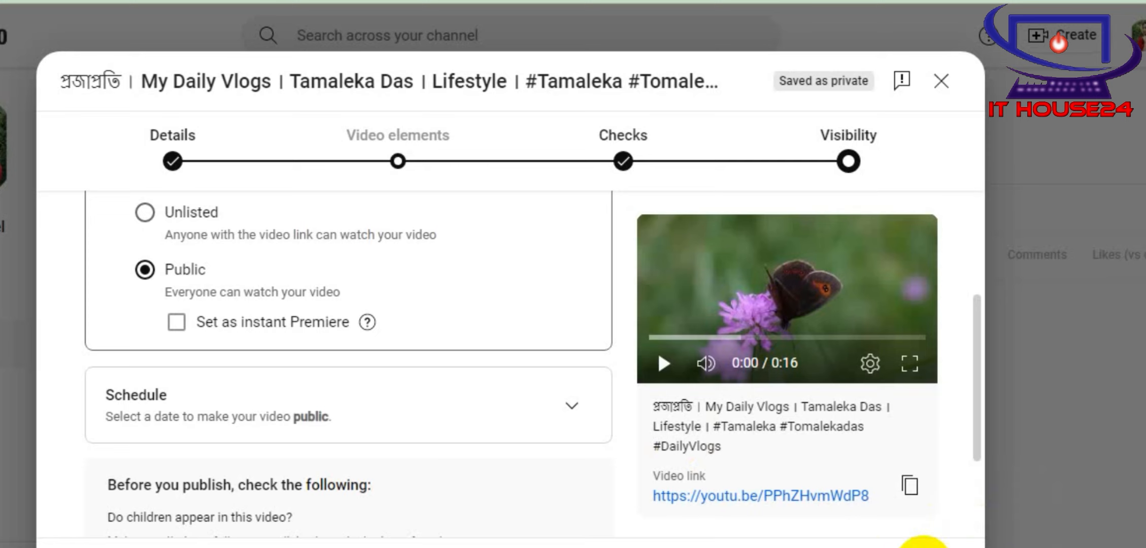
{"action": "left_click", "coordinate": [921, 546]}
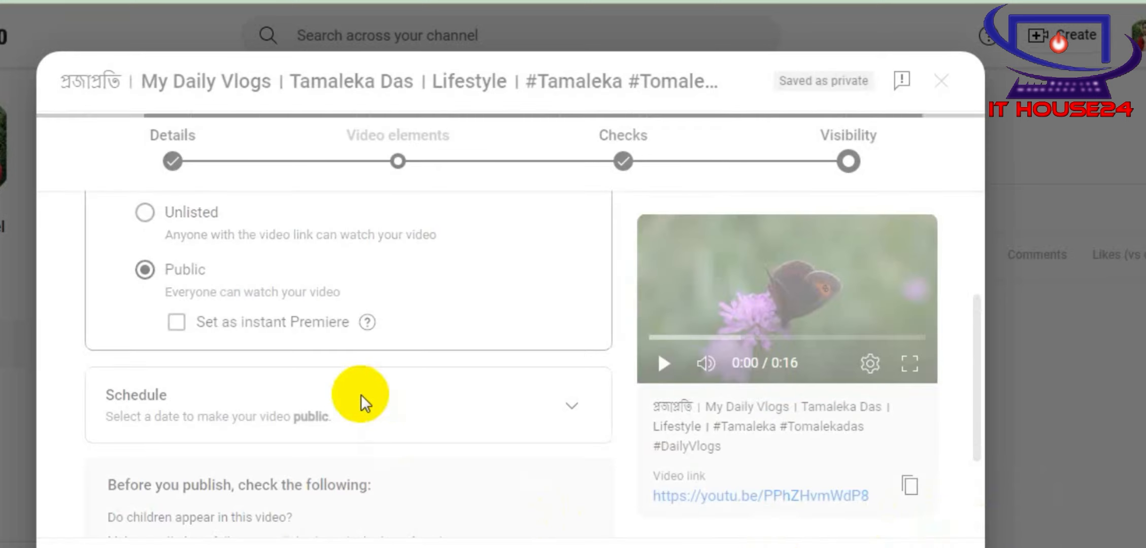